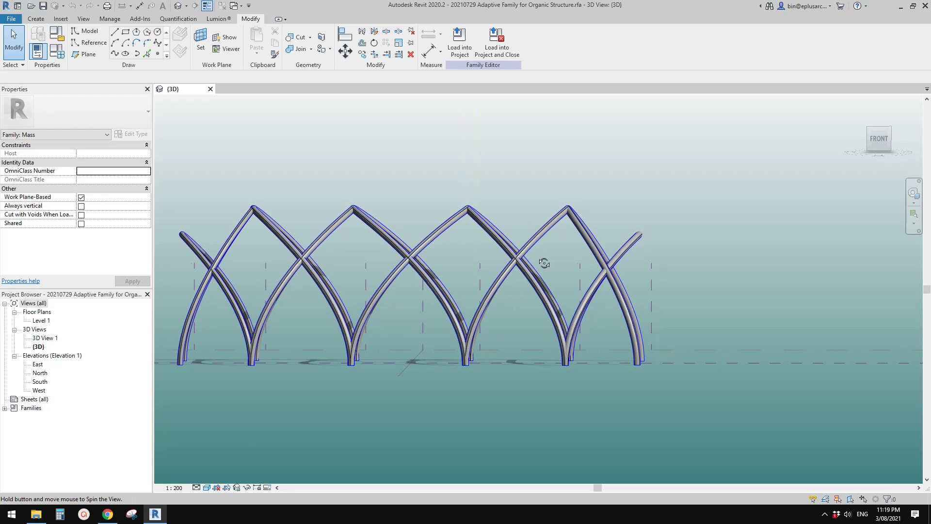
# - Examine the row of crossing arches from the front and from raised viewpoints
pyautogui.keyDown('shift'); pyautogui.moveTo(544, 263); pyautogui.dragTo(547, 262, button='middle'); pyautogui.keyUp('shift')
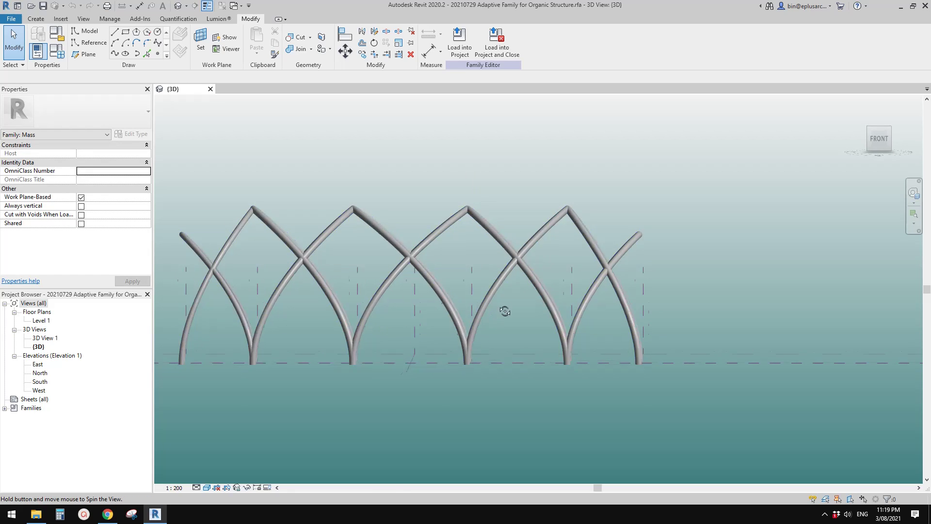
pyautogui.keyDown('shift'); pyautogui.moveTo(505, 308); pyautogui.dragTo(551, 235, button='middle'); pyautogui.keyUp('shift')
pyautogui.keyDown('shift'); pyautogui.moveTo(516, 306); pyautogui.dragTo(507, 322, button='middle'); pyautogui.keyUp('shift')
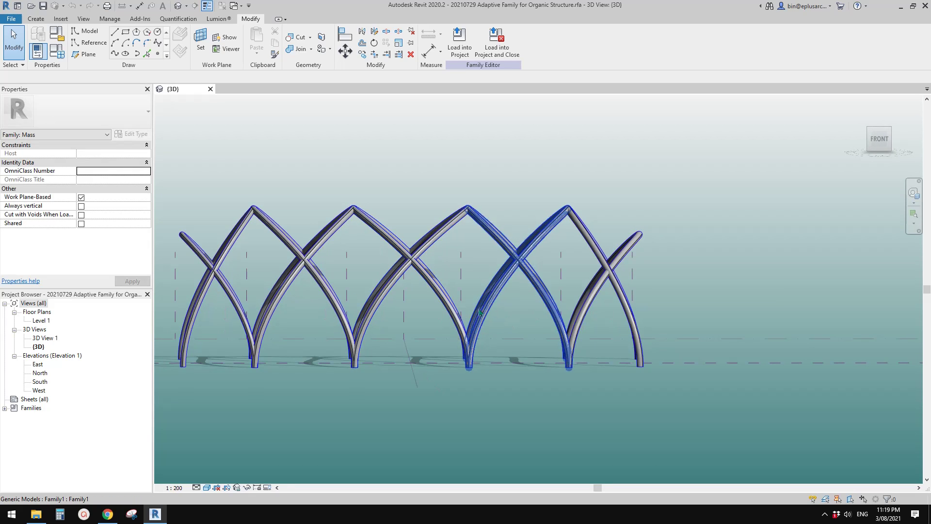
pyautogui.keyDown('shift'); pyautogui.moveTo(558, 281); pyautogui.dragTo(558, 358, button='middle'); pyautogui.keyUp('shift')
pyautogui.click(462, 290)
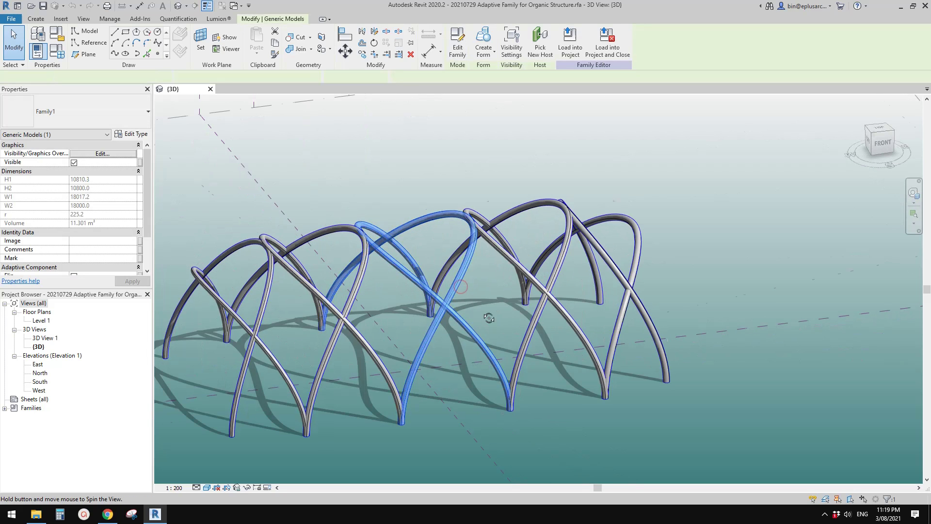
pyautogui.keyDown('shift'); pyautogui.moveTo(462, 290); pyautogui.dragTo(482, 298, button='middle'); pyautogui.keyUp('shift')
pyautogui.click(488, 298)
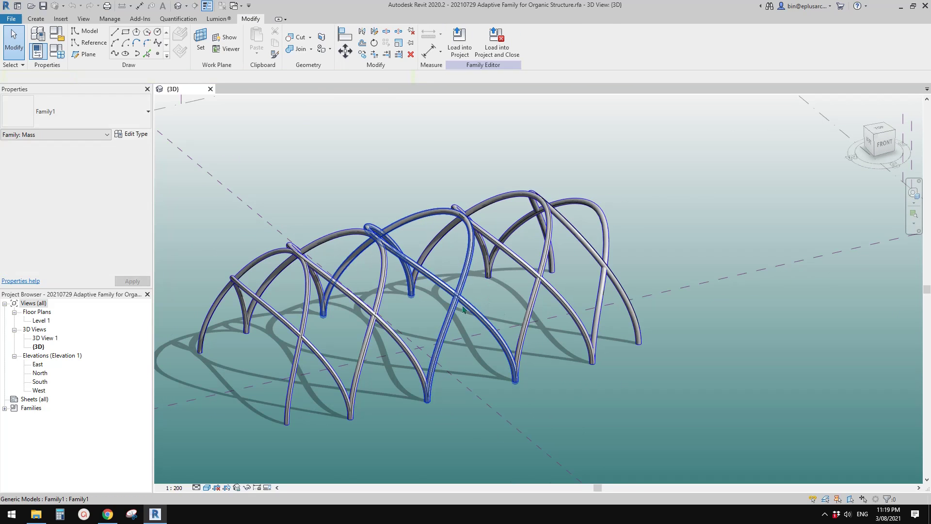
pyautogui.scroll(-2, 469, 306)
pyautogui.keyDown('shift'); pyautogui.moveTo(472, 326); pyautogui.dragTo(474, 333, button='middle'); pyautogui.keyUp('shift')
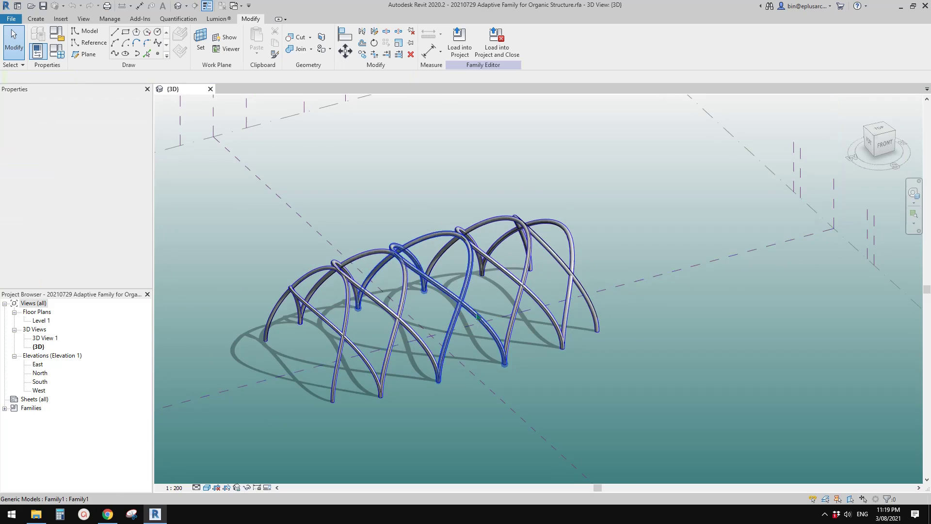
# - Open the family of the middle crossing-arch component for editing
pyautogui.scroll(2, 461, 300)
pyautogui.click(461, 299)
pyautogui.scroll(2, 460, 299)
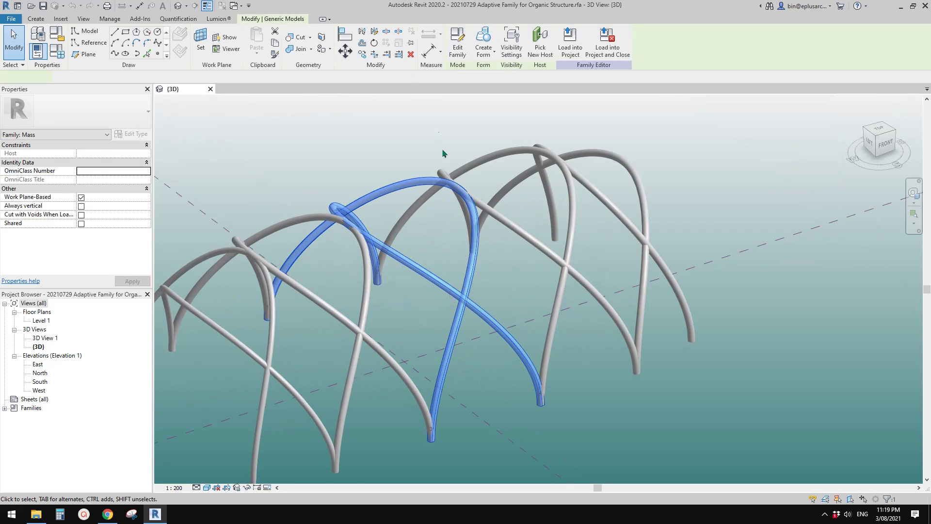
pyautogui.doubleClick(388, 250)
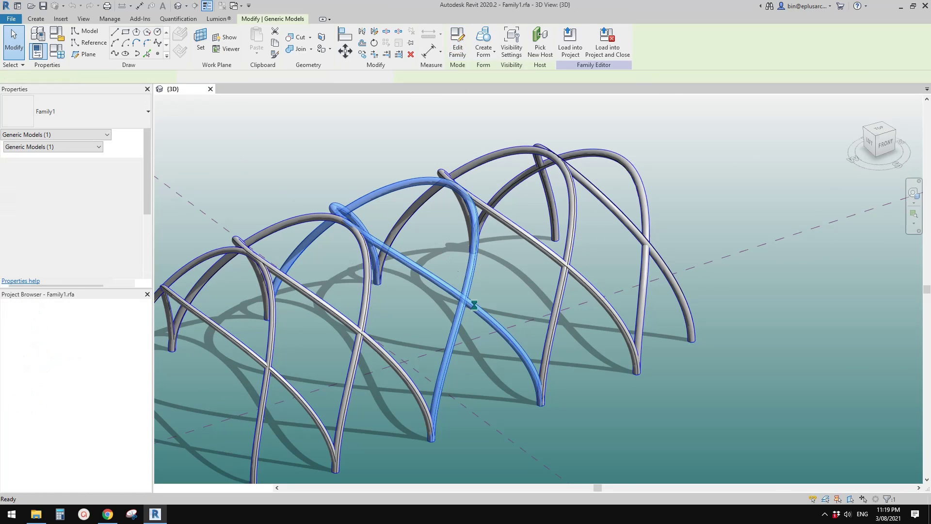
# - Temporarily hide both curved solid tubes, leaving their reference lines and points in the 3D view
pyautogui.scroll(3, 490, 327)
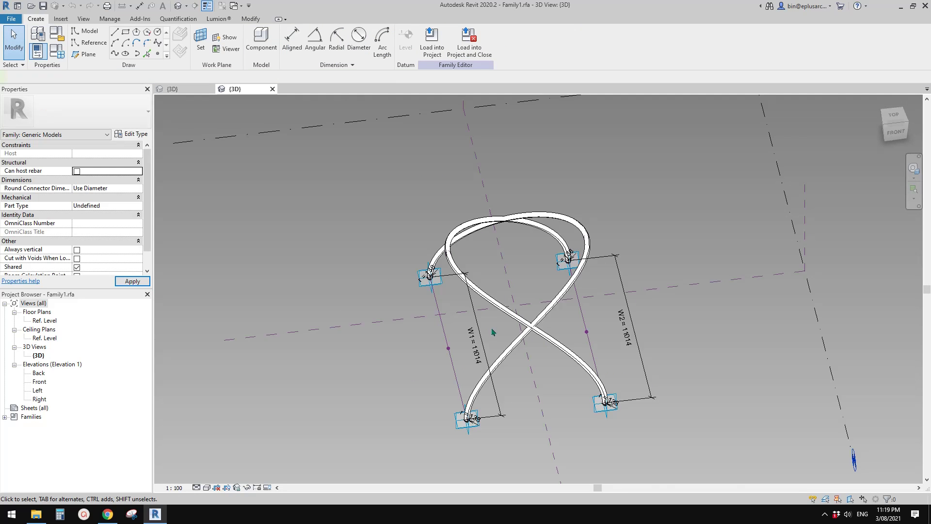
pyautogui.keyDown('shift'); pyautogui.moveTo(490, 327); pyautogui.dragTo(450, 269, button='middle'); pyautogui.keyUp('shift')
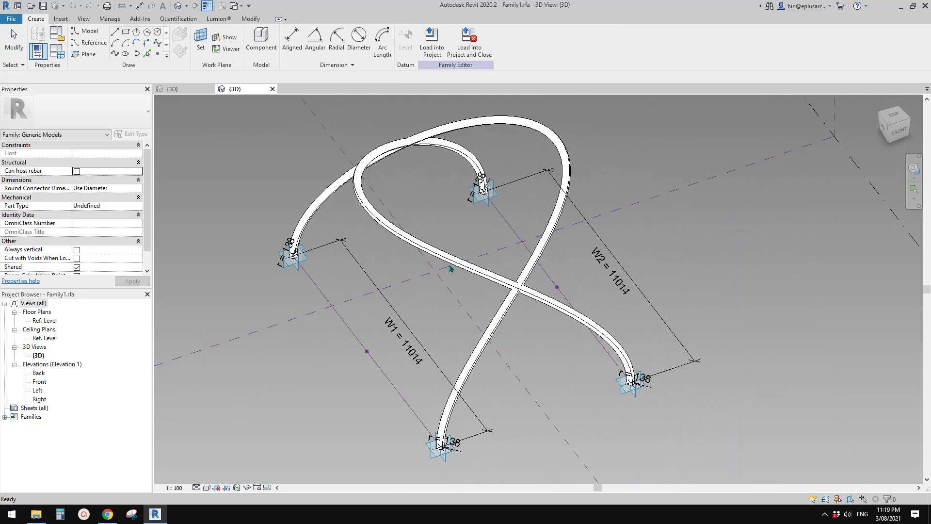
pyautogui.click(450, 264)
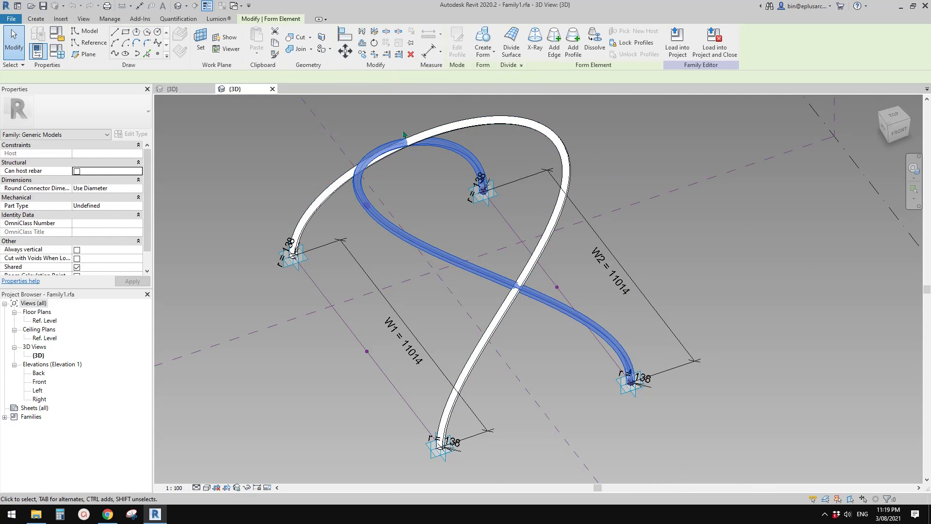
pyautogui.click(532, 293)
pyautogui.keyDown('shift'); pyautogui.moveTo(453, 218); pyautogui.dragTo(477, 248, button='middle'); pyautogui.keyUp('shift')
pyautogui.scroll(1, 409, 200)
pyautogui.moveTo(410, 203); pyautogui.dragTo(415, 220, button='middle')
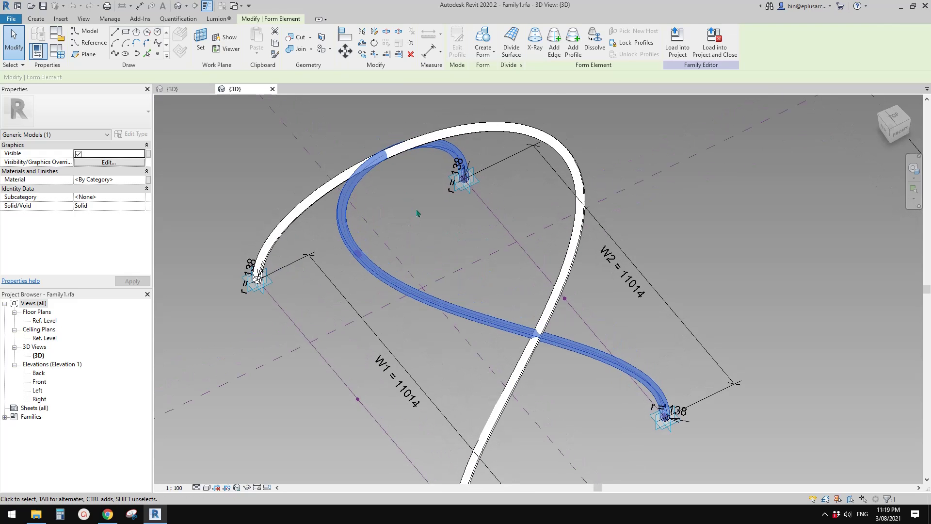
pyautogui.press('h')
pyautogui.press('h')
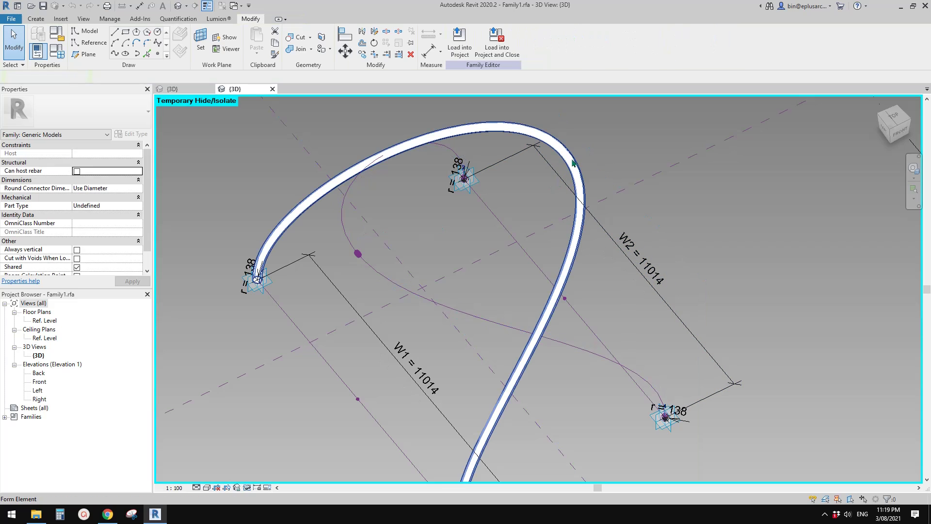
pyautogui.press('h')
pyautogui.press('h')
# - Examine the crossing reference curves and the radius profiles and points at their bases from several angles
pyautogui.scroll(-1, 374, 182)
pyautogui.keyDown('shift'); pyautogui.moveTo(467, 303); pyautogui.dragTo(386, 258, button='middle'); pyautogui.keyUp('shift')
pyautogui.click(421, 275)
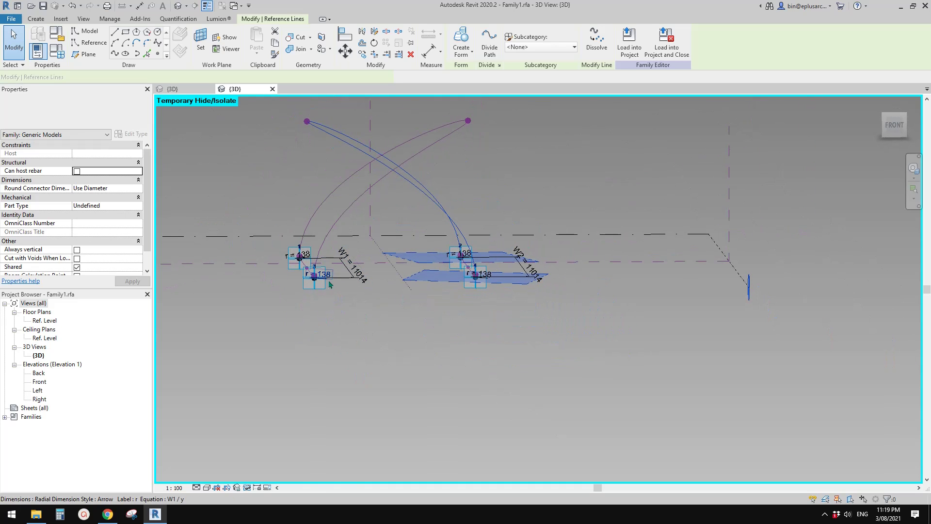
pyautogui.keyDown('shift'); pyautogui.moveTo(335, 239); pyautogui.dragTo(400, 368, button='middle'); pyautogui.keyUp('shift')
pyautogui.scroll(5, 388, 345)
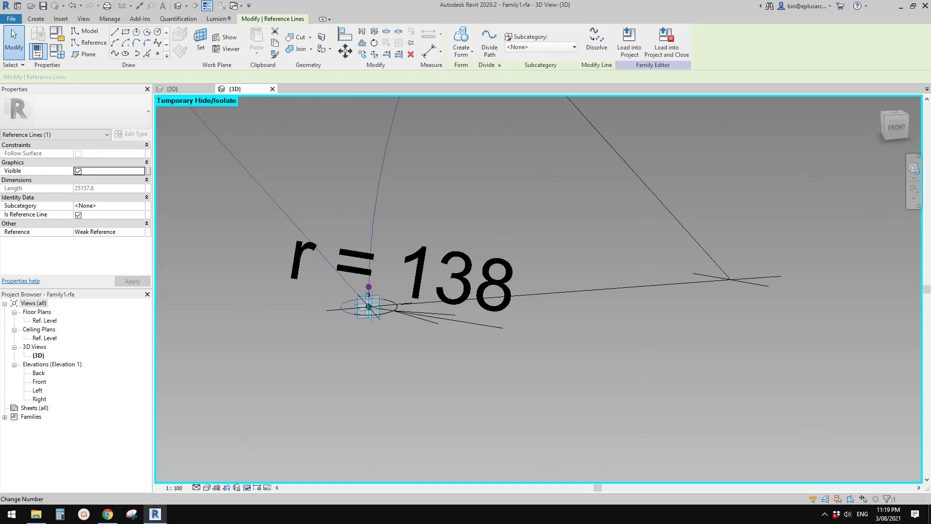
pyautogui.press('Tab')
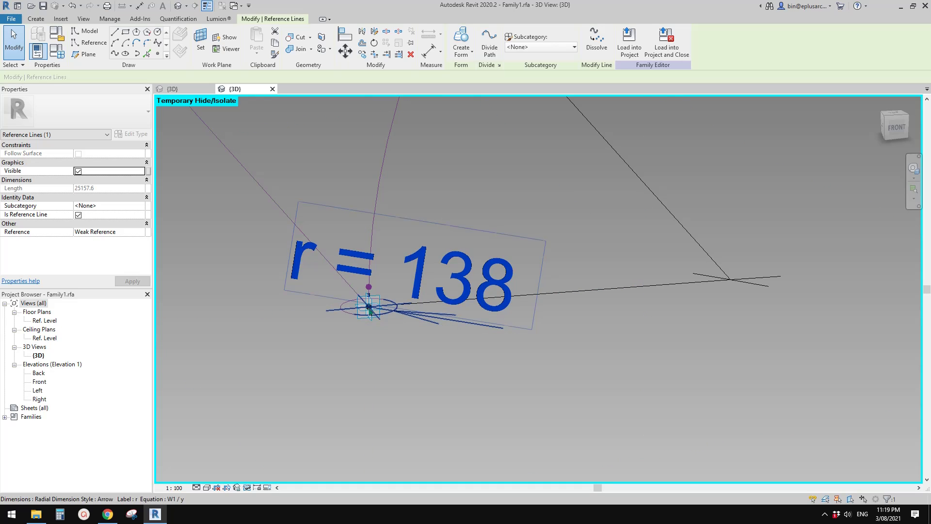
pyautogui.scroll(-6, 372, 308)
pyautogui.keyDown('shift'); pyautogui.moveTo(373, 307); pyautogui.dragTo(380, 264, button='middle'); pyautogui.keyUp('shift')
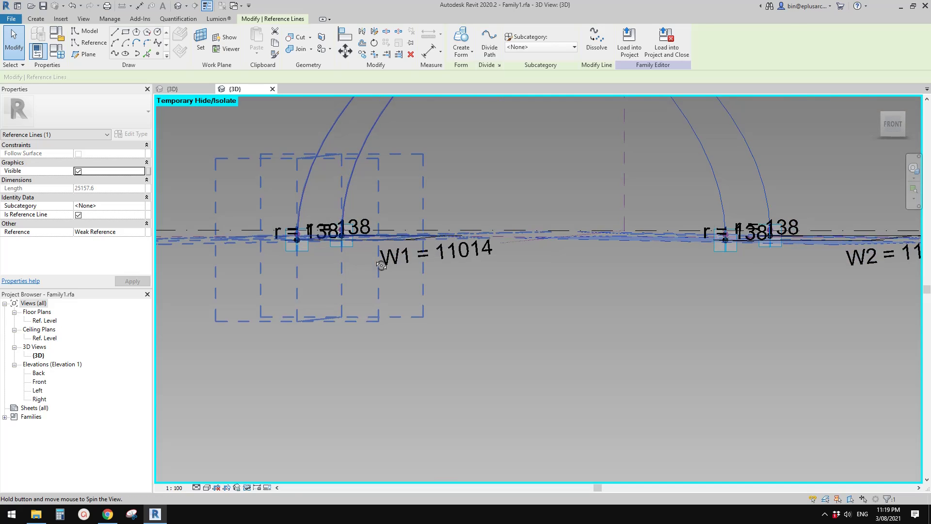
pyautogui.scroll(-1, 380, 264)
pyautogui.scroll(-4, 414, 260)
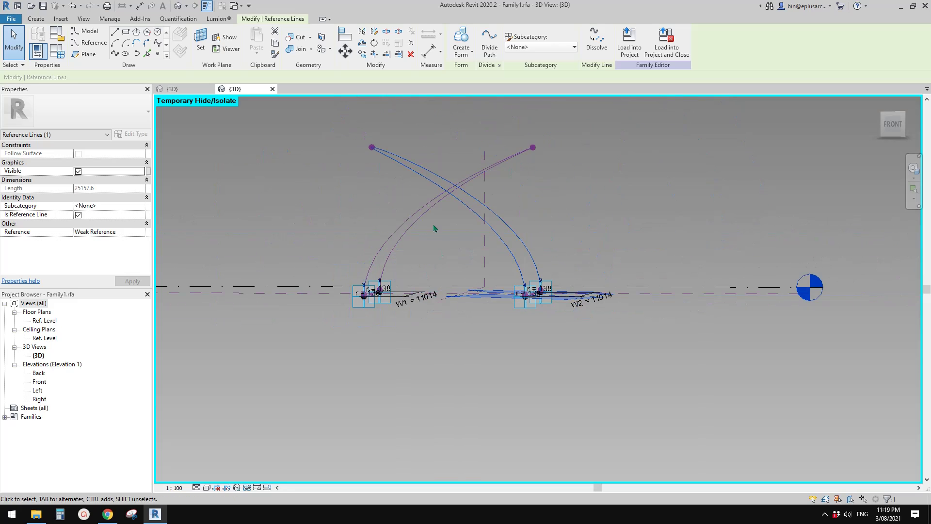
pyautogui.keyDown('shift'); pyautogui.moveTo(417, 271); pyautogui.dragTo(414, 277, button='middle'); pyautogui.keyUp('shift')
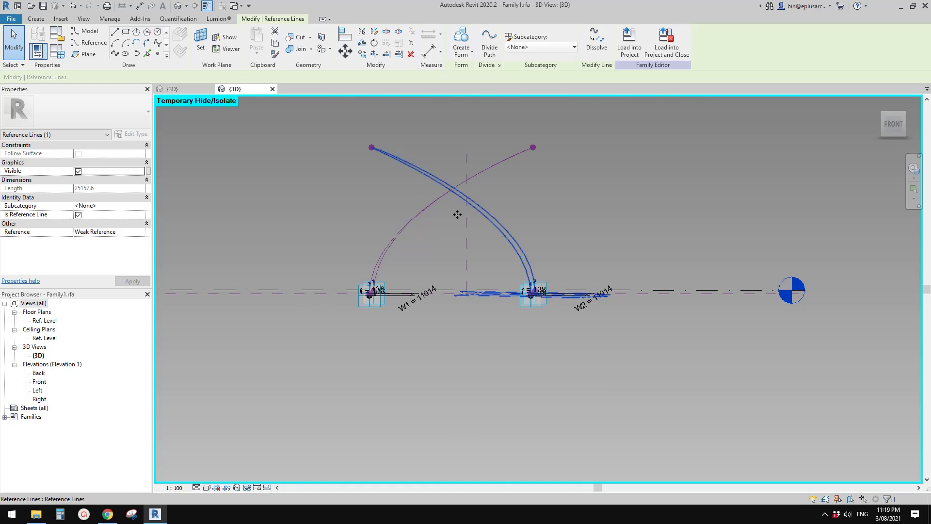
pyautogui.keyDown('shift'); pyautogui.moveTo(435, 247); pyautogui.dragTo(487, 193, button='middle'); pyautogui.keyUp('shift')
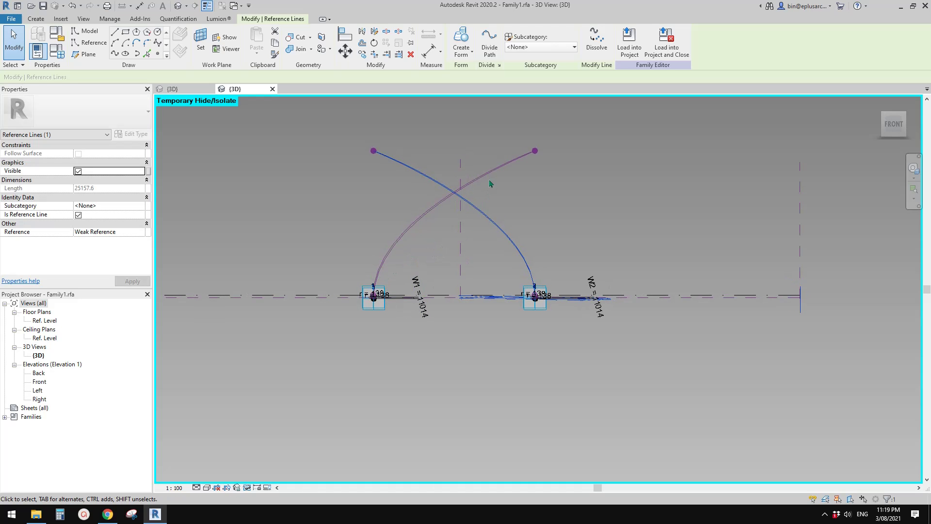
pyautogui.scroll(5, 383, 297)
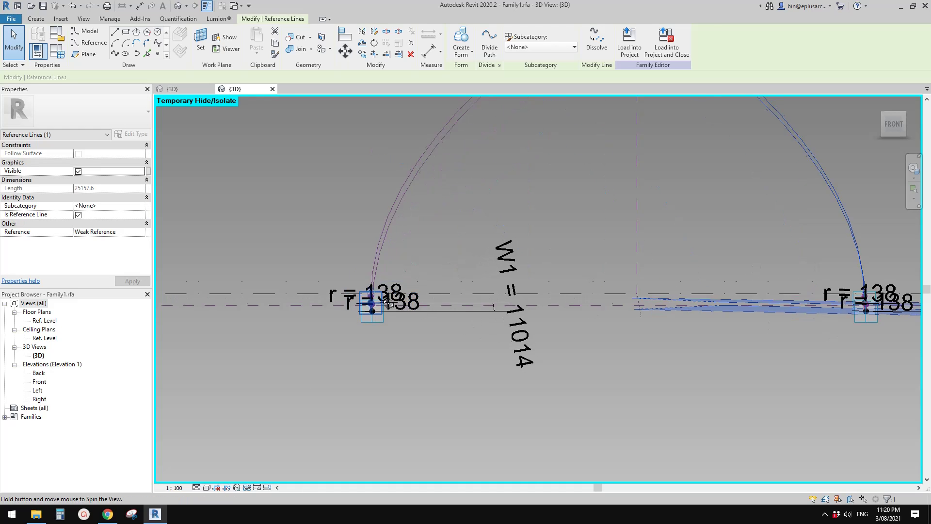
pyautogui.scroll(4, 383, 302)
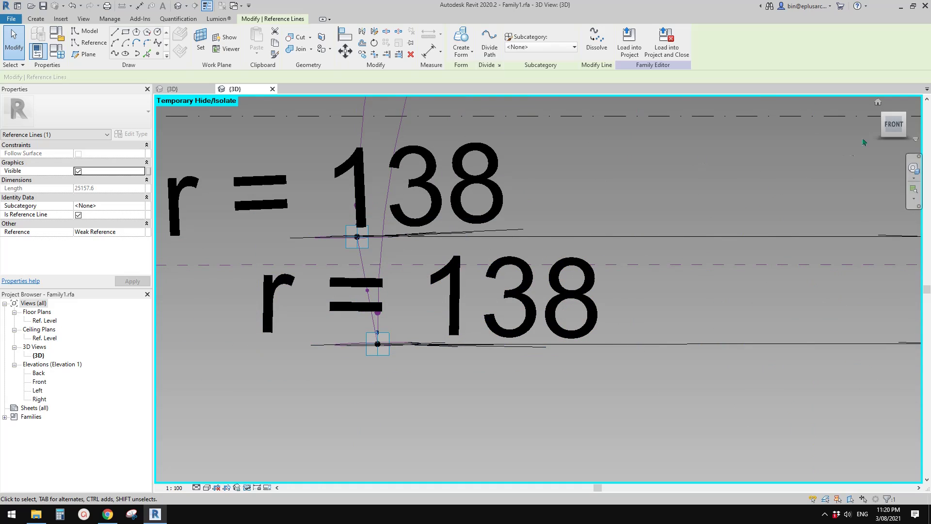
# - In the front view, select the two offset reference points above the left base points and check the selection with Filter
pyautogui.click(895, 127)
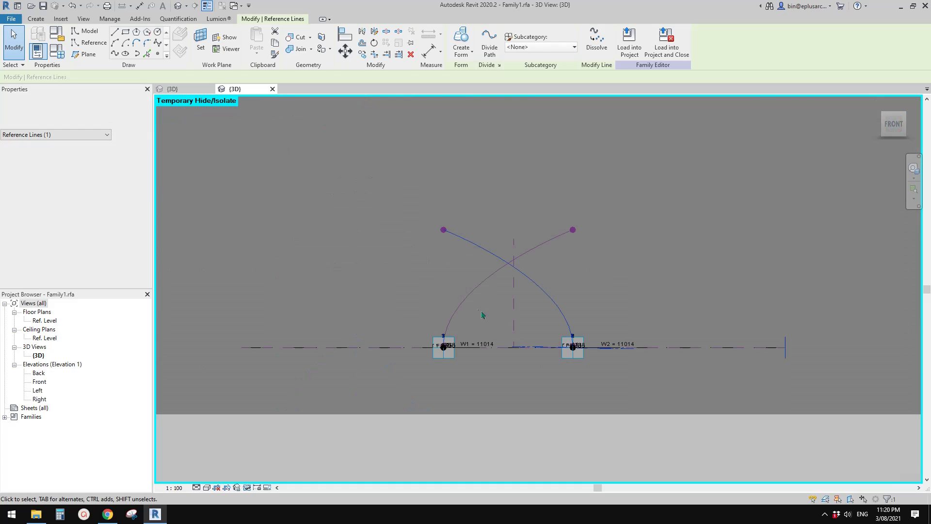
pyautogui.scroll(6, 447, 335)
pyautogui.scroll(2, 445, 328)
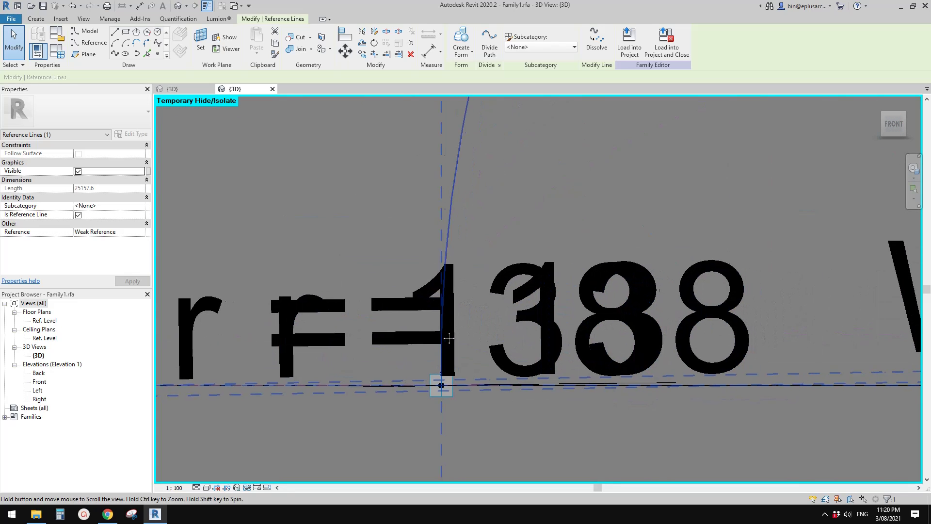
pyautogui.click(401, 253)
pyautogui.moveTo(462, 334); pyautogui.dragTo(461, 357)
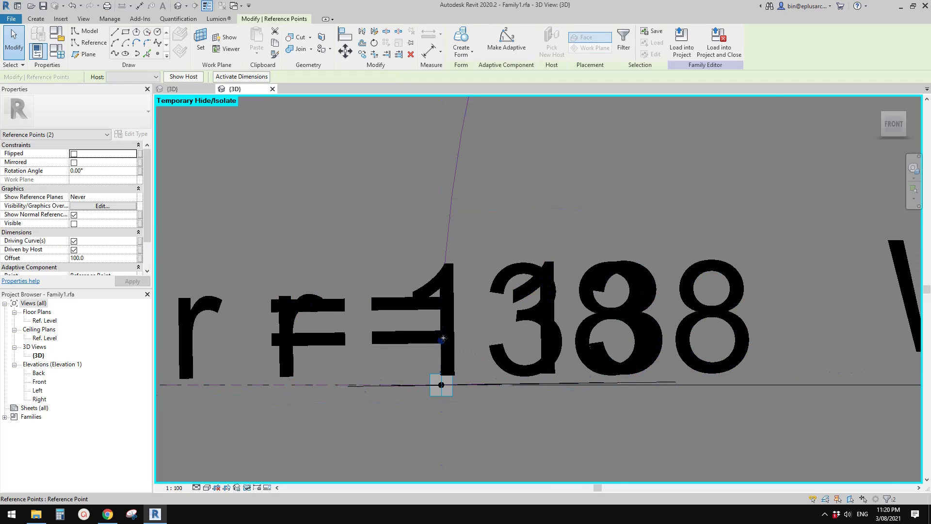
pyautogui.click(622, 44)
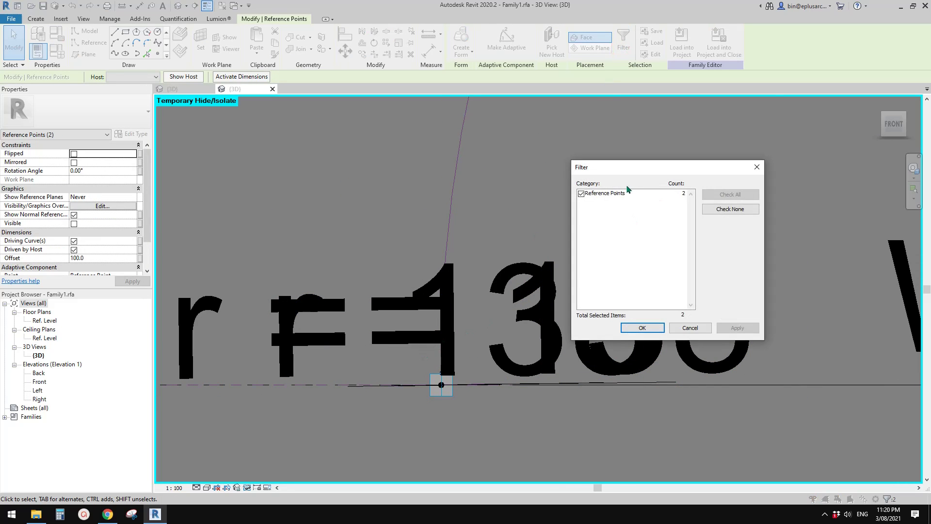
pyautogui.click(639, 330)
# - Move the two selected reference points 100 horizontally to the right
pyautogui.moveTo(460, 346); pyautogui.dragTo(425, 304, button='middle')
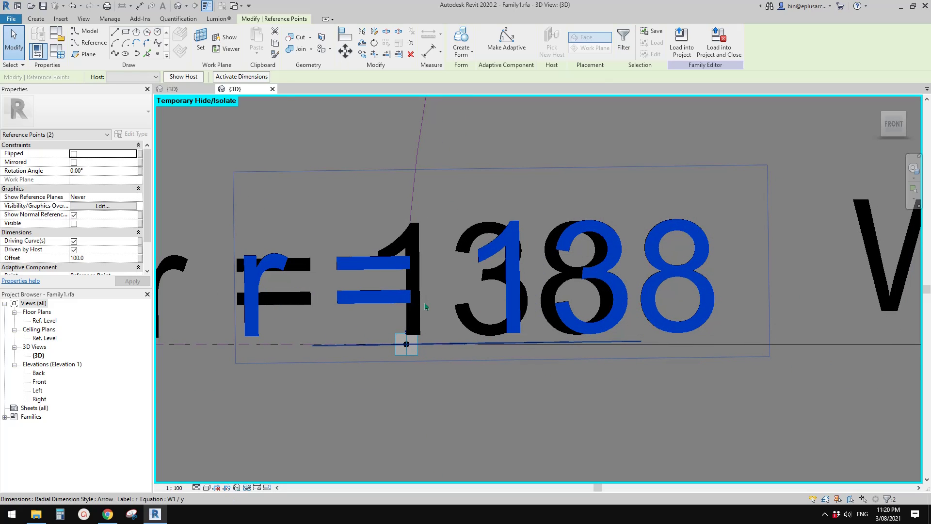
pyautogui.press('m')
pyautogui.press('v')
pyautogui.click(407, 294)
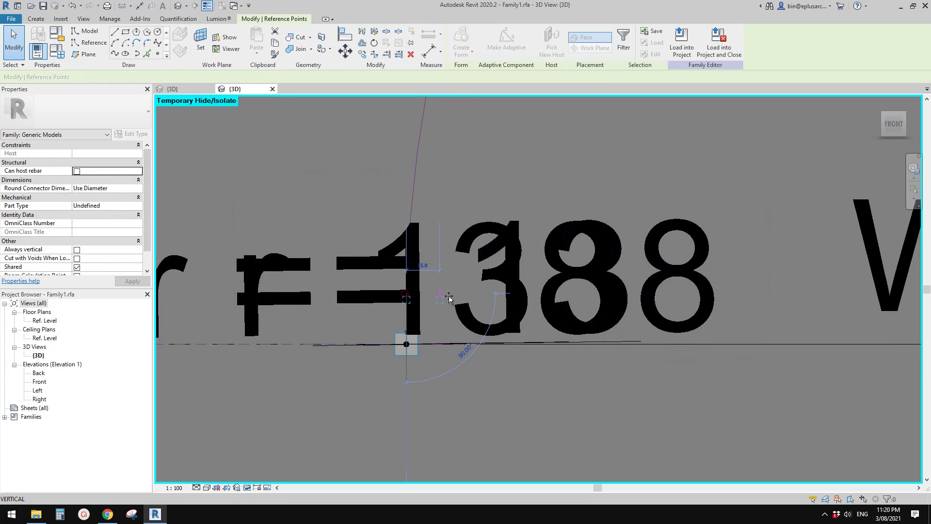
pyautogui.moveTo(447, 297); pyautogui.dragTo(453, 297)
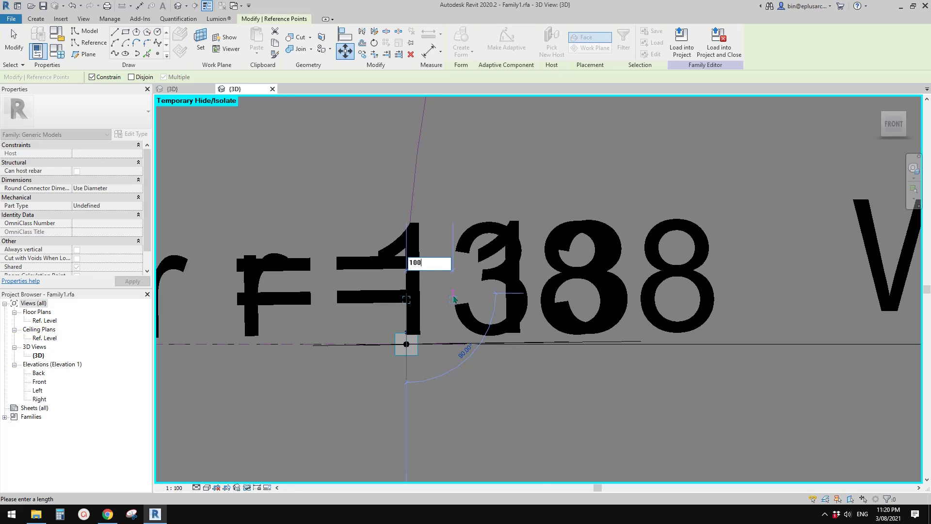
pyautogui.press('Return')
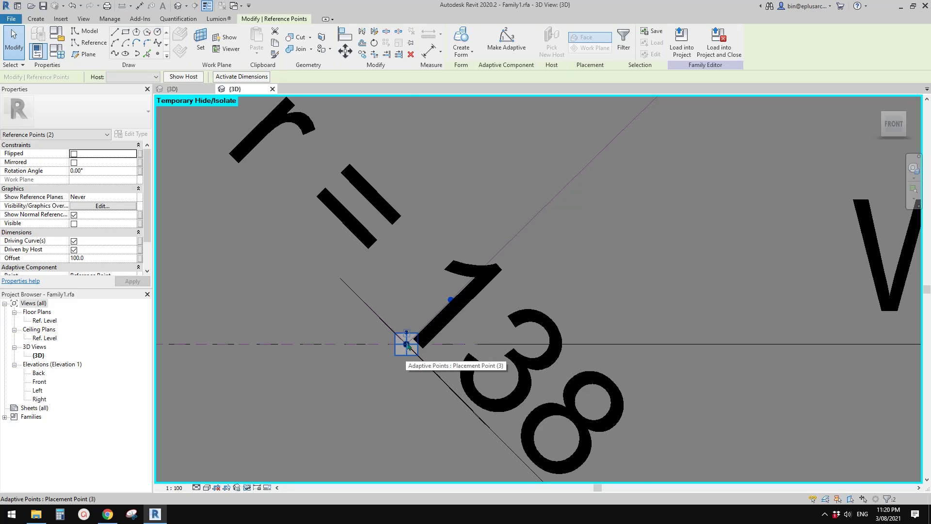
# - Examine the reference-line chain rising from the left base points and compare it with the right base points
pyautogui.scroll(-1, 443, 324)
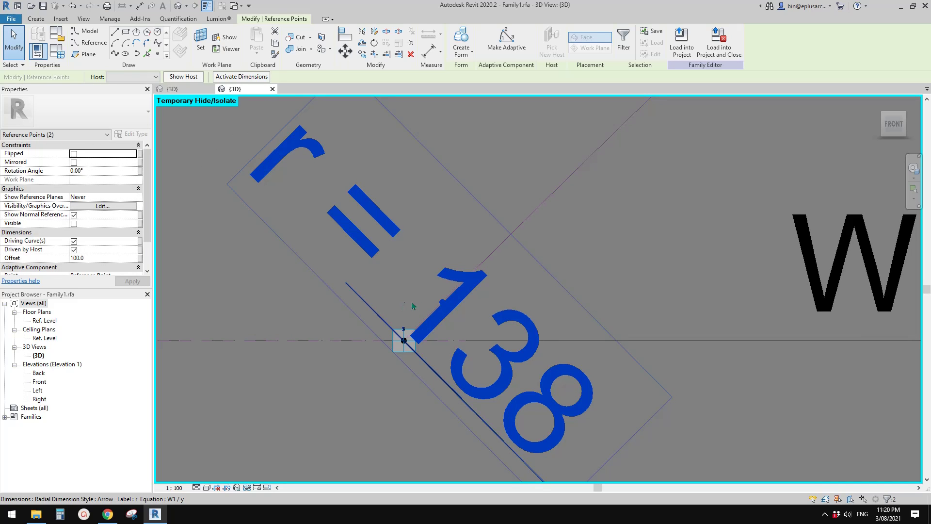
pyautogui.scroll(-5, 442, 316)
pyautogui.keyDown('shift'); pyautogui.moveTo(442, 316); pyautogui.dragTo(459, 306, button='middle'); pyautogui.keyUp('shift')
pyautogui.scroll(-4, 526, 342)
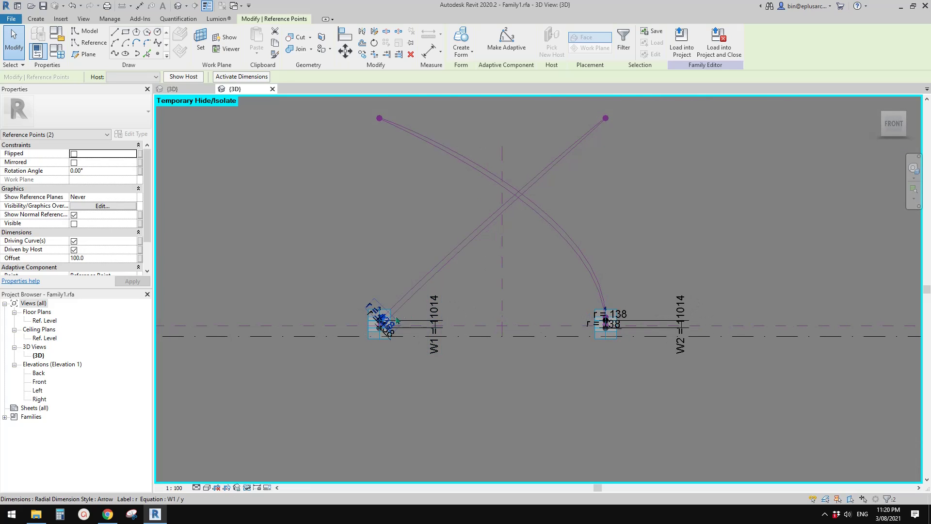
pyautogui.scroll(-1, 523, 234)
pyautogui.keyDown('shift'); pyautogui.moveTo(523, 233); pyautogui.dragTo(512, 244, button='middle'); pyautogui.keyUp('shift')
pyautogui.press('Tab')
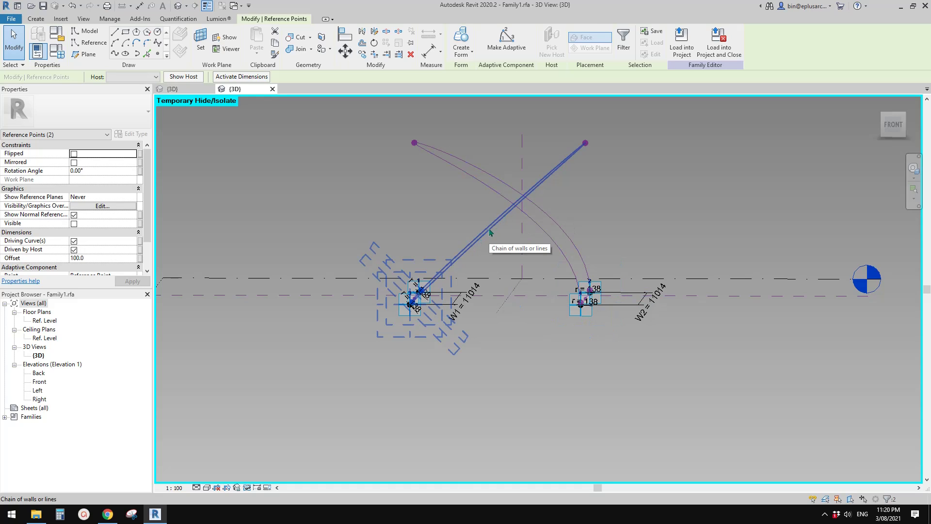
pyautogui.click(488, 233)
pyautogui.keyDown('shift'); pyautogui.moveTo(489, 233); pyautogui.dragTo(537, 216, button='middle'); pyautogui.keyUp('shift')
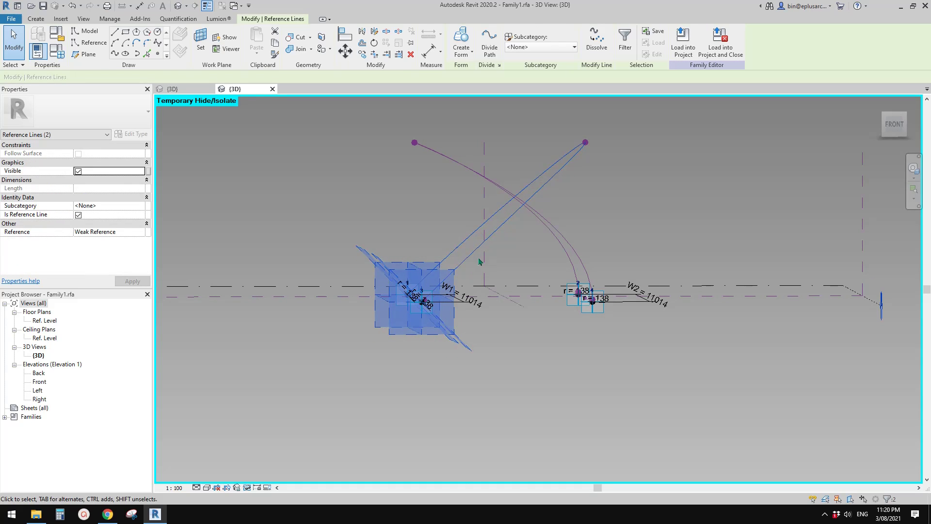
pyautogui.keyDown('shift'); pyautogui.moveTo(479, 262); pyautogui.dragTo(602, 274, button='middle'); pyautogui.keyUp('shift')
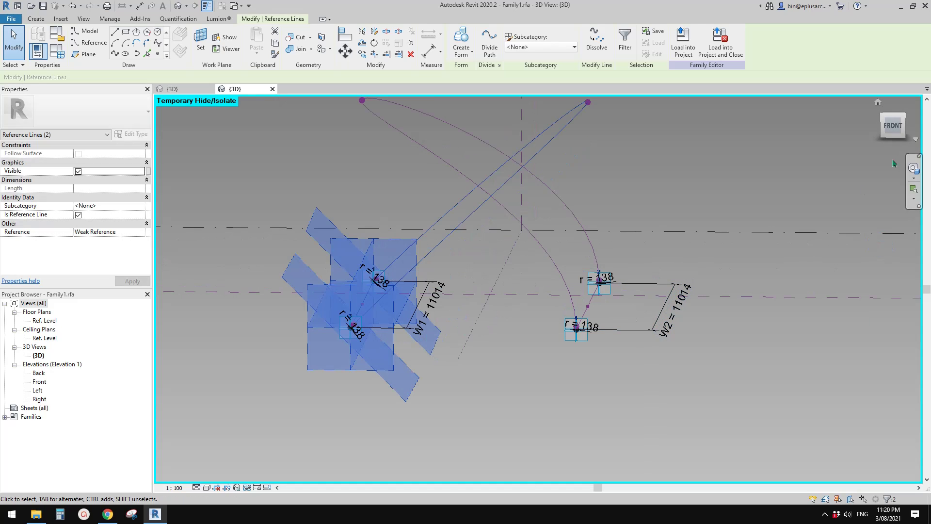
pyautogui.click(578, 332)
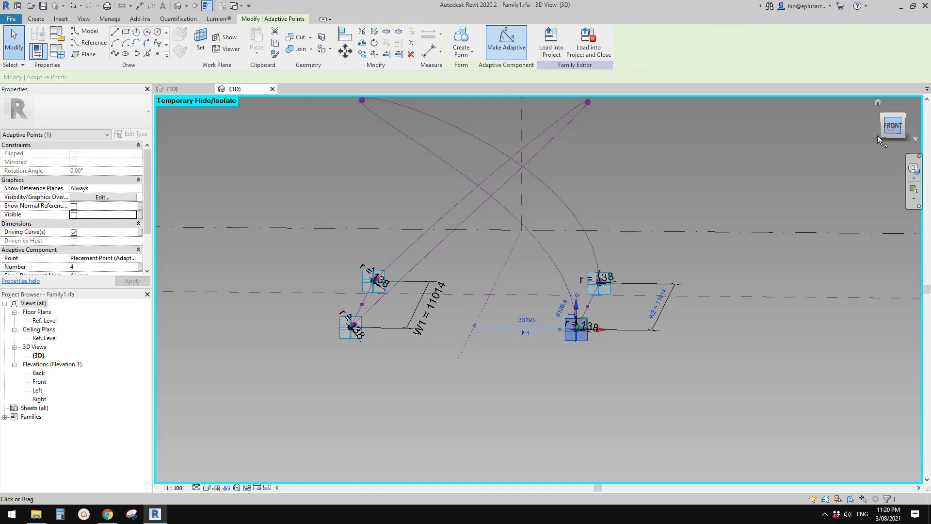
# - In the front view, select the two offset reference points above the right base points and move them 100 horizontally to the left
pyautogui.click(892, 127)
pyautogui.scroll(4, 527, 279)
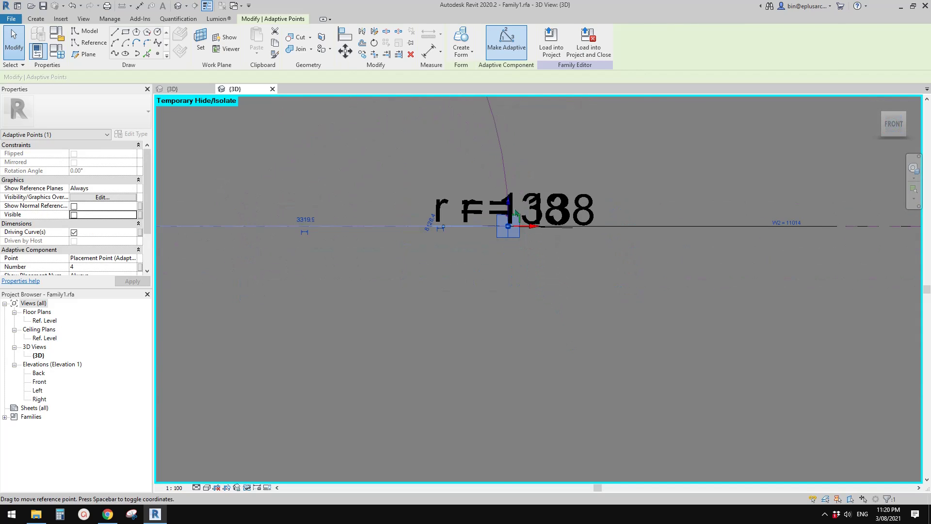
pyautogui.moveTo(514, 218); pyautogui.dragTo(504, 281, button='middle')
pyautogui.click(429, 165)
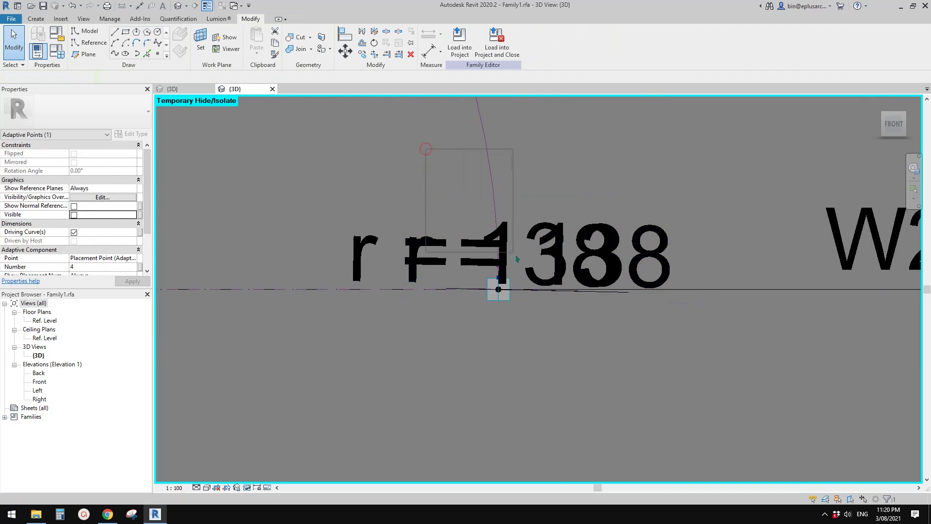
pyautogui.click(495, 257)
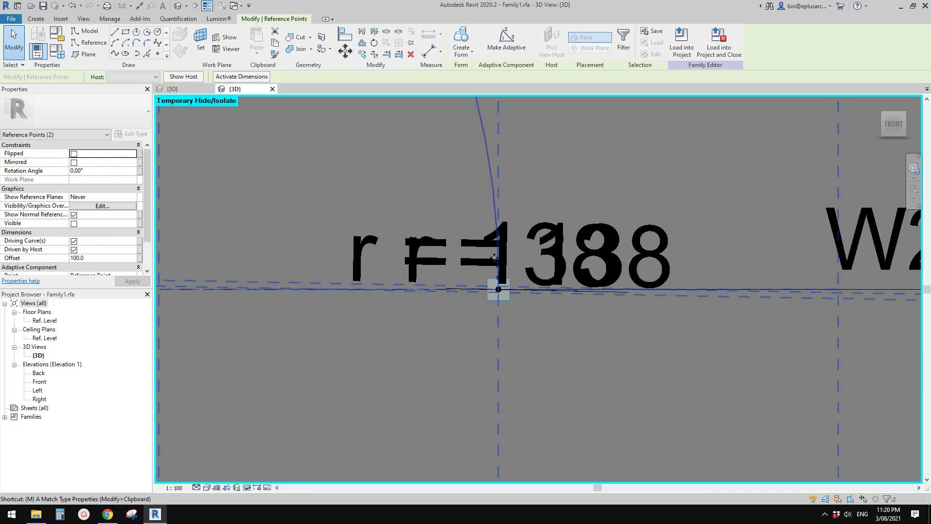
pyautogui.press('v')
pyautogui.click(466, 196)
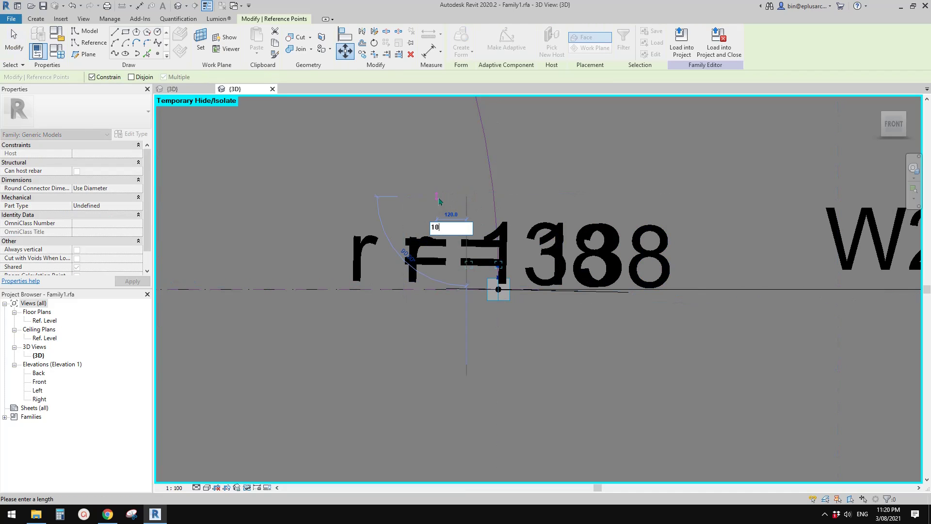
pyautogui.press('Return')
# - Reset the temporary hide/isolate and reload the family into 20210729 Adaptive Family for Organic Structure.rfa, overwriting the existing version
pyautogui.scroll(-6, 480, 257)
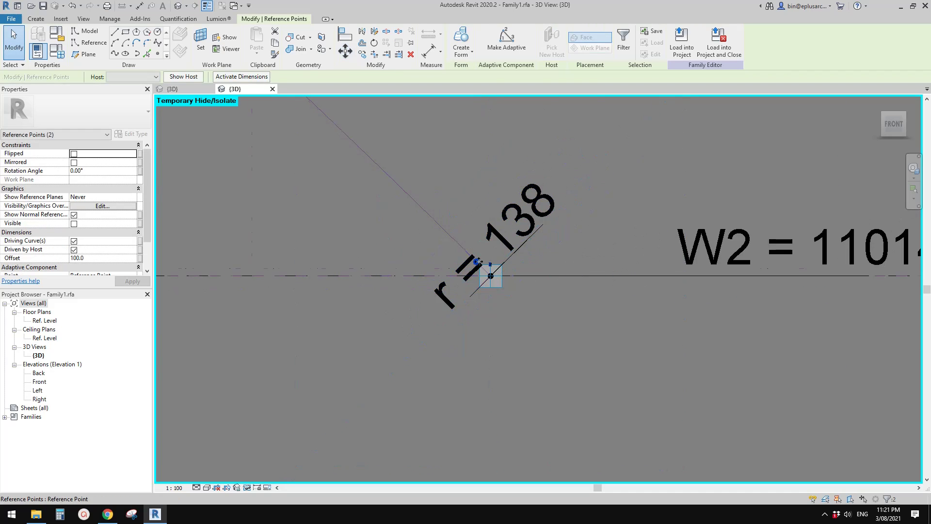
pyautogui.moveTo(510, 270); pyautogui.dragTo(475, 118, button='middle')
pyautogui.press('r')
pyautogui.click(464, 49)
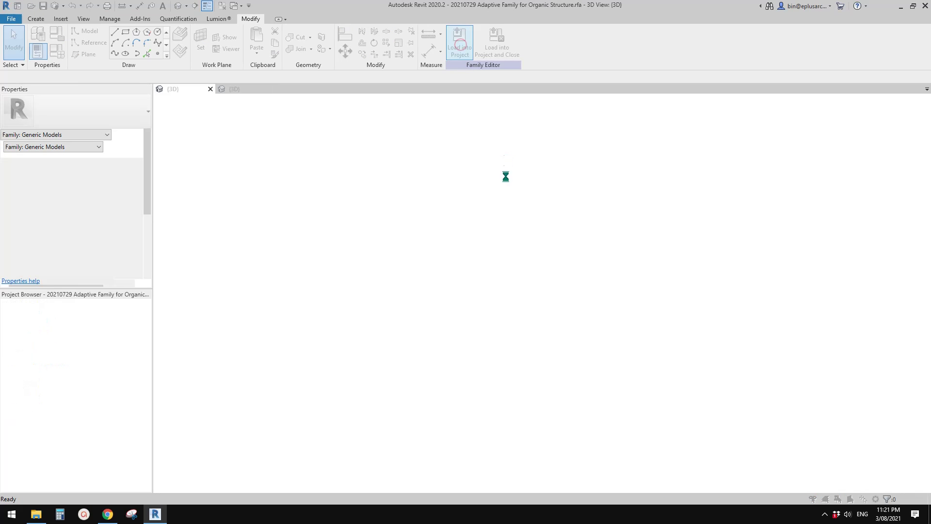
pyautogui.click(437, 227)
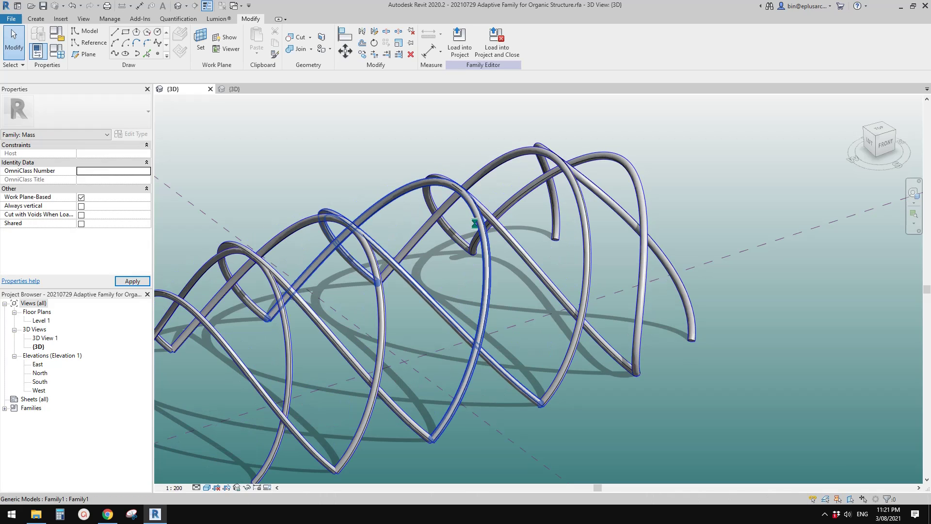
# - Examine the reloaded row of crossing arches from the front and from other angles, comparing the end arches with the middle ones
pyautogui.scroll(-5, 477, 231)
pyautogui.keyDown('shift'); pyautogui.moveTo(478, 231); pyautogui.dragTo(484, 257, button='middle'); pyautogui.keyUp('shift')
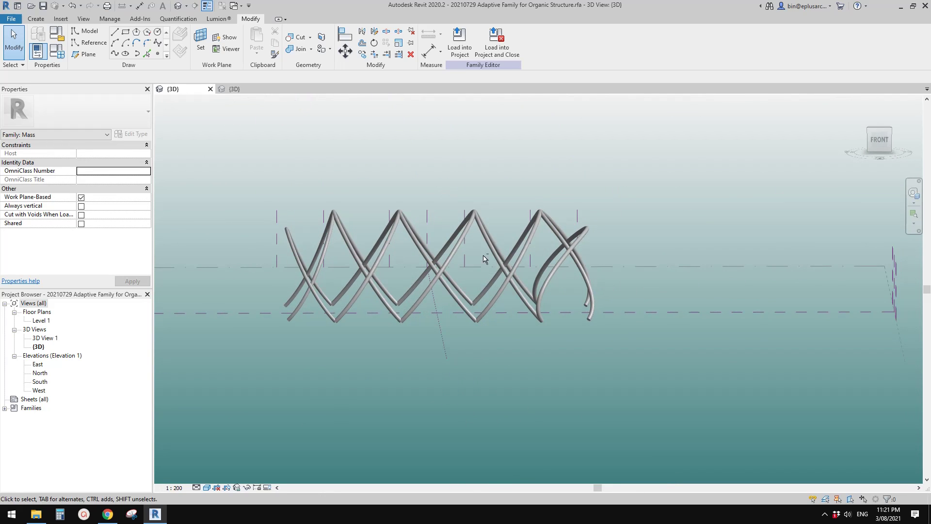
pyautogui.scroll(2, 490, 256)
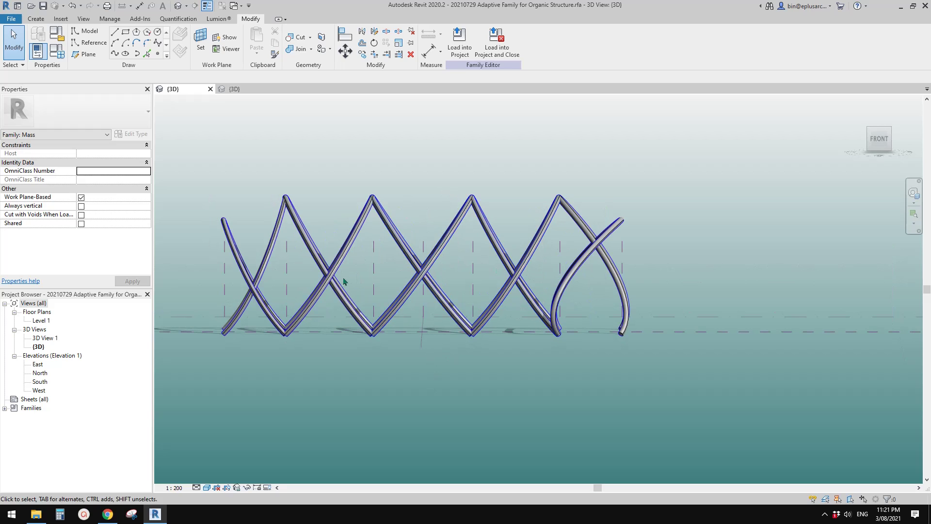
pyautogui.keyDown('shift'); pyautogui.moveTo(331, 296); pyautogui.dragTo(362, 295, button='middle'); pyautogui.keyUp('shift')
pyautogui.click(379, 214)
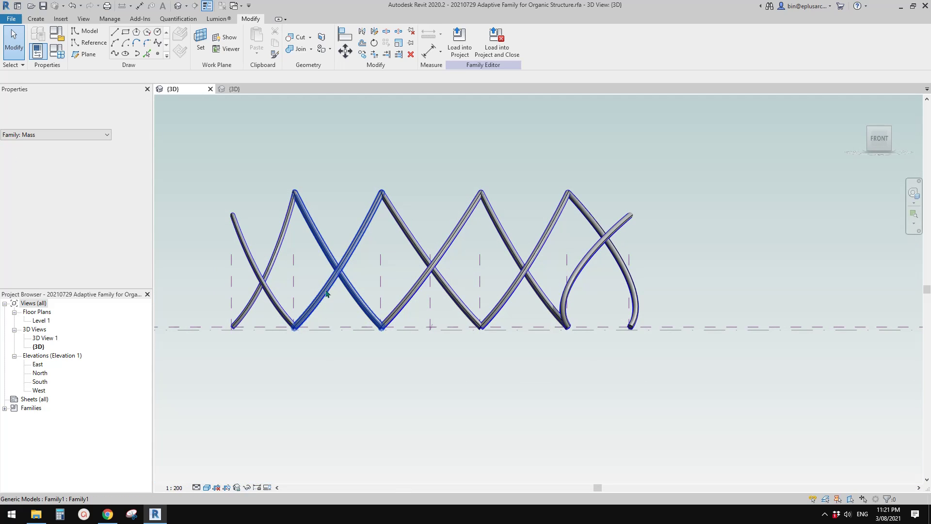
pyautogui.moveTo(349, 252)
pyautogui.keyDown('shift'); pyautogui.mouseDown(button='middle')
pyautogui.moveTo(363, 253)
pyautogui.moveTo(348, 261)
pyautogui.mouseUp(button='middle'); pyautogui.keyUp('shift')
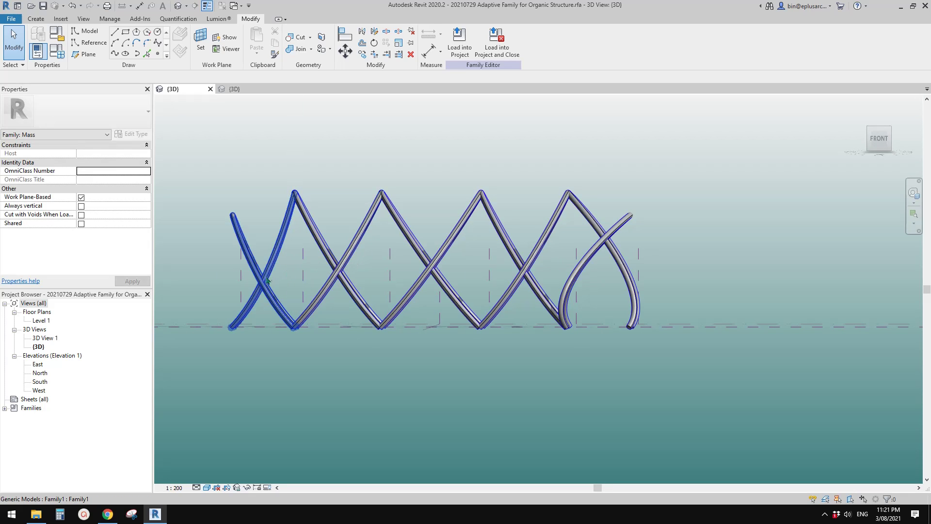
pyautogui.keyDown('shift'); pyautogui.moveTo(269, 278); pyautogui.dragTo(243, 304, button='middle'); pyautogui.keyUp('shift')
pyautogui.moveTo(268, 271)
pyautogui.keyDown('shift'); pyautogui.mouseDown(button='middle')
pyautogui.moveTo(532, 301)
pyautogui.moveTo(539, 263)
pyautogui.moveTo(603, 291)
pyautogui.moveTo(575, 337)
pyautogui.mouseUp(button='middle'); pyautogui.keyUp('shift')
# - Select the distorted arch at the right end of the row and pick its adaptive point 1 in the Level 1 floor plan
pyautogui.click(546, 257)
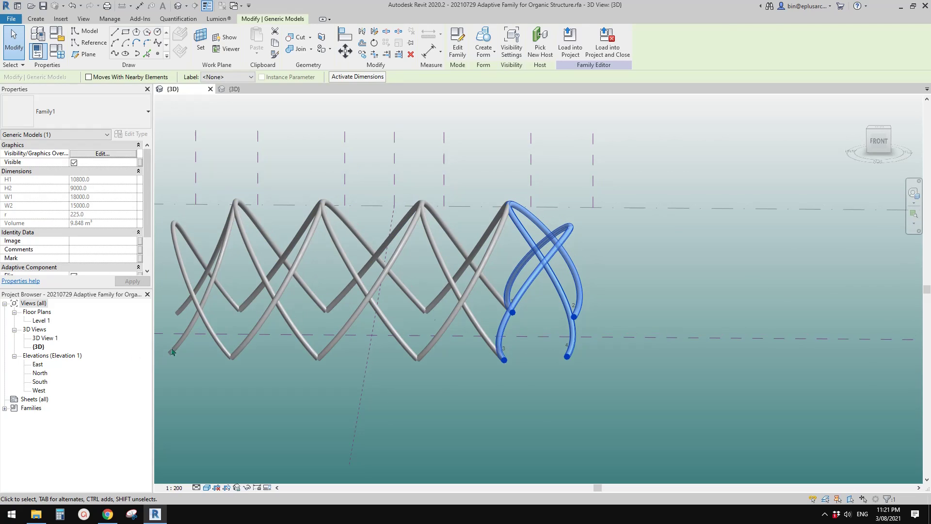
pyautogui.doubleClick(40, 321)
pyautogui.doubleClick(41, 321)
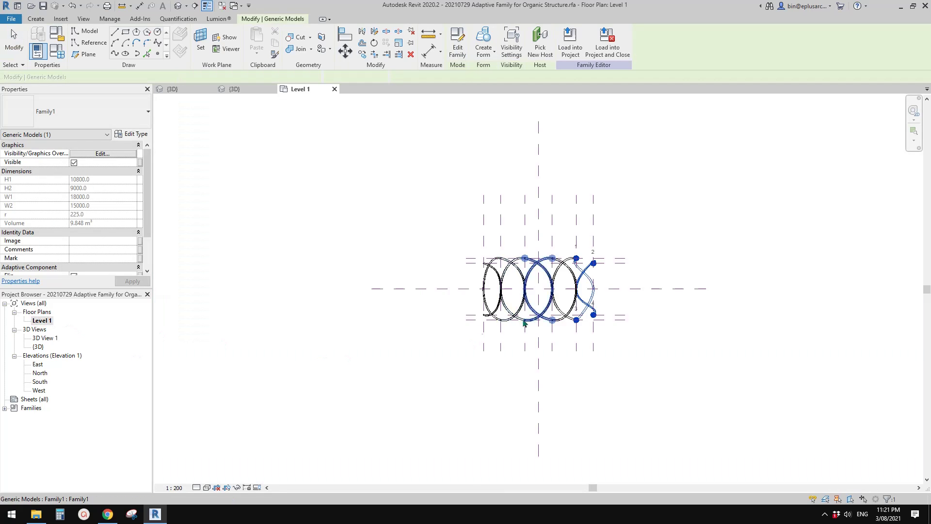
pyautogui.scroll(5, 462, 276)
pyautogui.scroll(5, 436, 412)
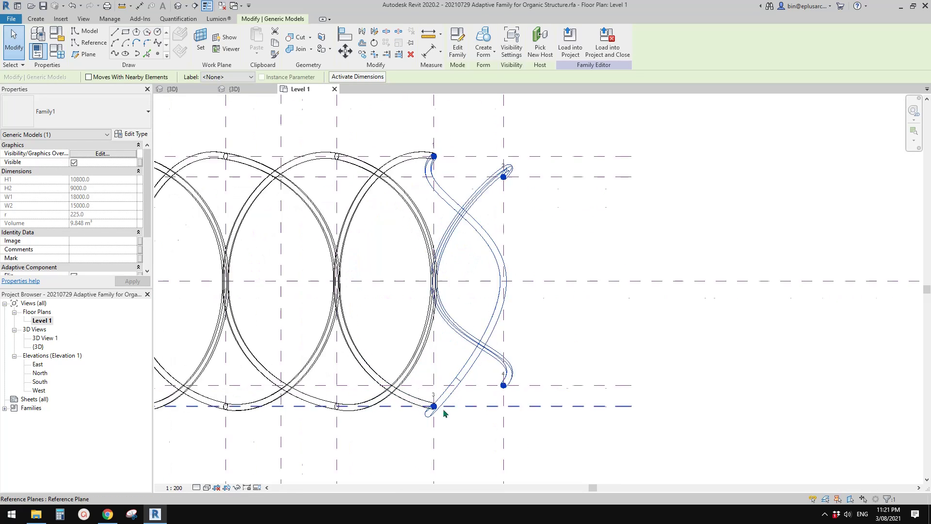
pyautogui.scroll(-2, 436, 415)
pyautogui.scroll(-4, 437, 414)
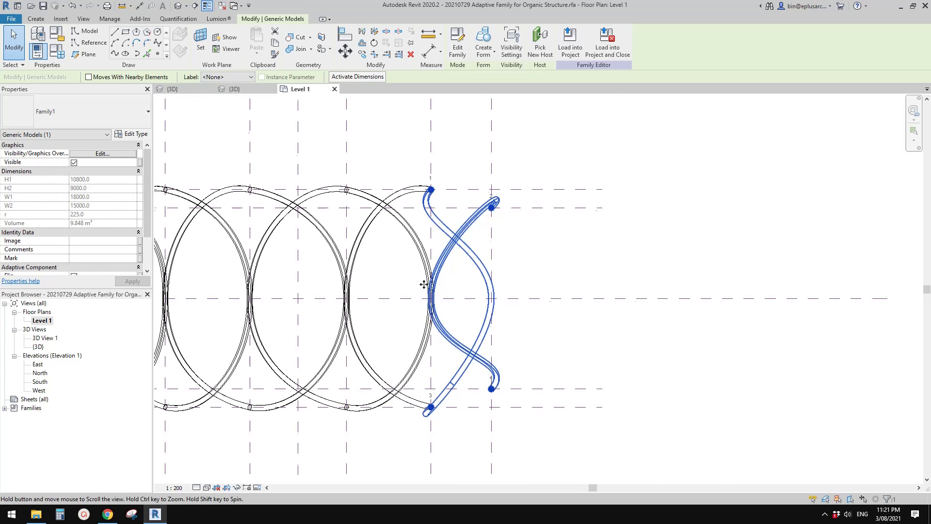
pyautogui.scroll(5, 551, 293)
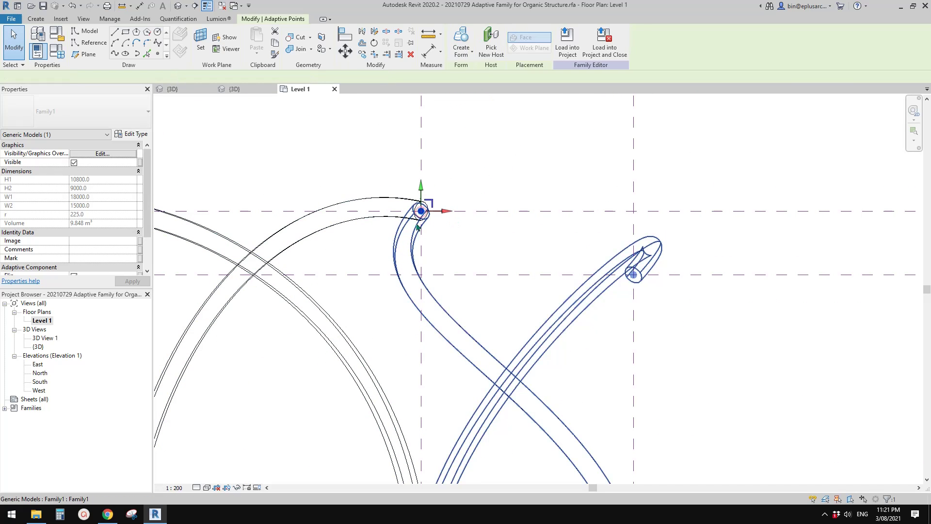
pyautogui.click(421, 211)
# - Try nudging the selected adaptive point slightly to the right, and nudge it back to the reference plane intersection
pyautogui.scroll(-1, 430, 240)
pyautogui.scroll(1, 431, 241)
pyautogui.scroll(3, 431, 241)
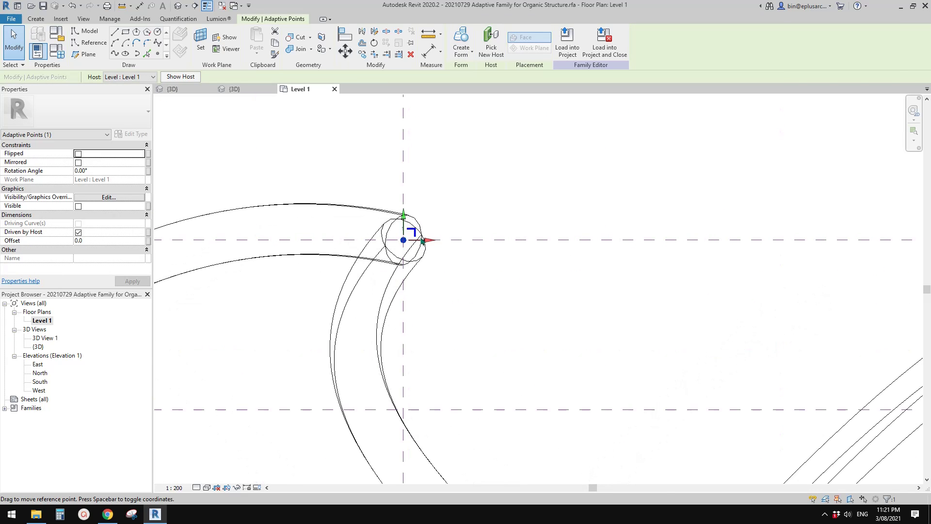
pyautogui.scroll(-1, 421, 241)
pyautogui.scroll(3, 410, 245)
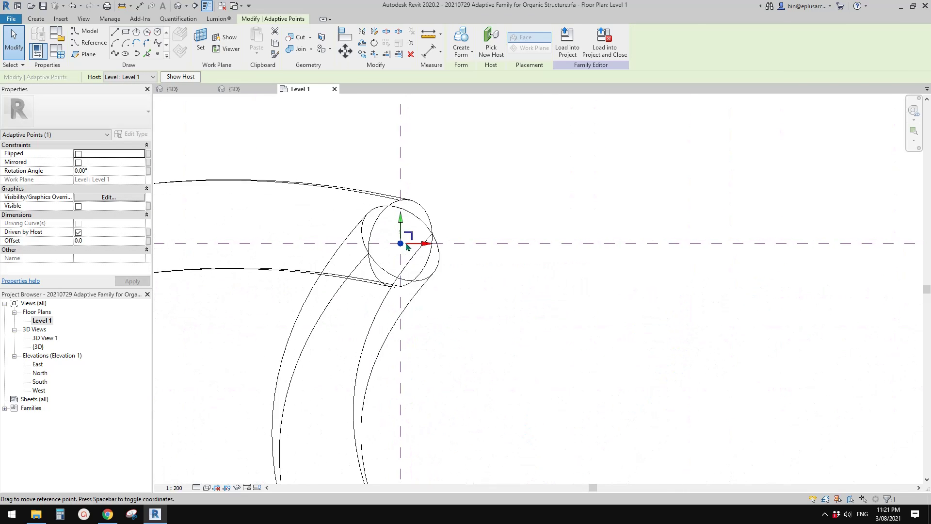
pyautogui.scroll(-8, 407, 250)
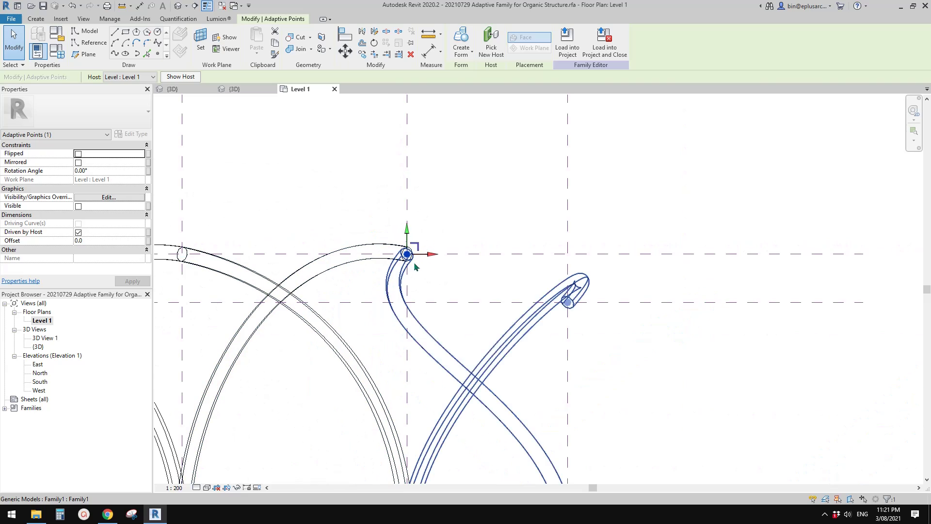
pyautogui.press('Right')
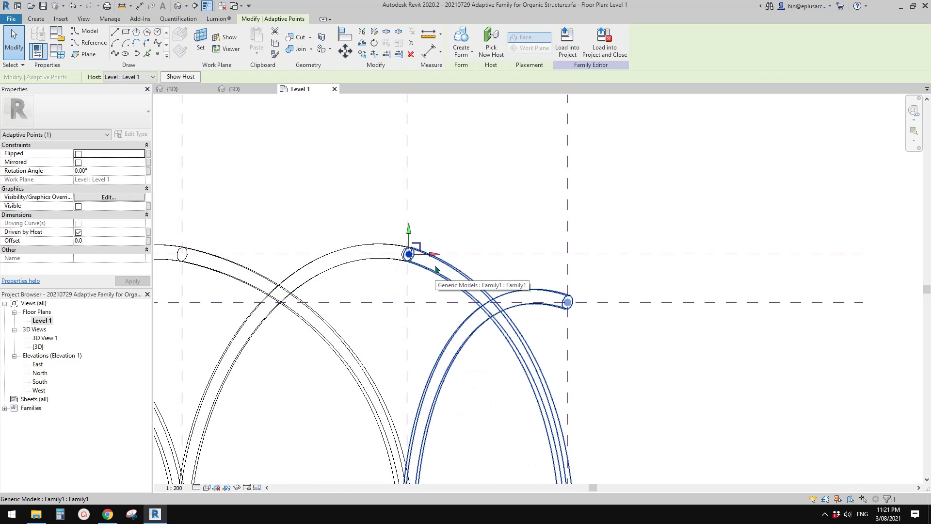
pyautogui.press('Left')
# - Nudge the adaptive point in fine increments so that it sits just to the right of the vertical reference plane
pyautogui.scroll(3, 401, 258)
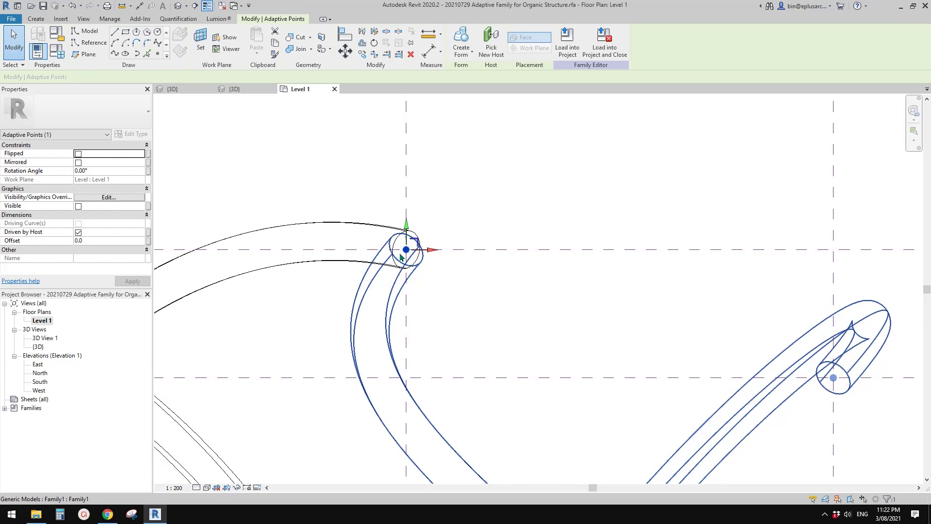
pyautogui.scroll(6, 401, 257)
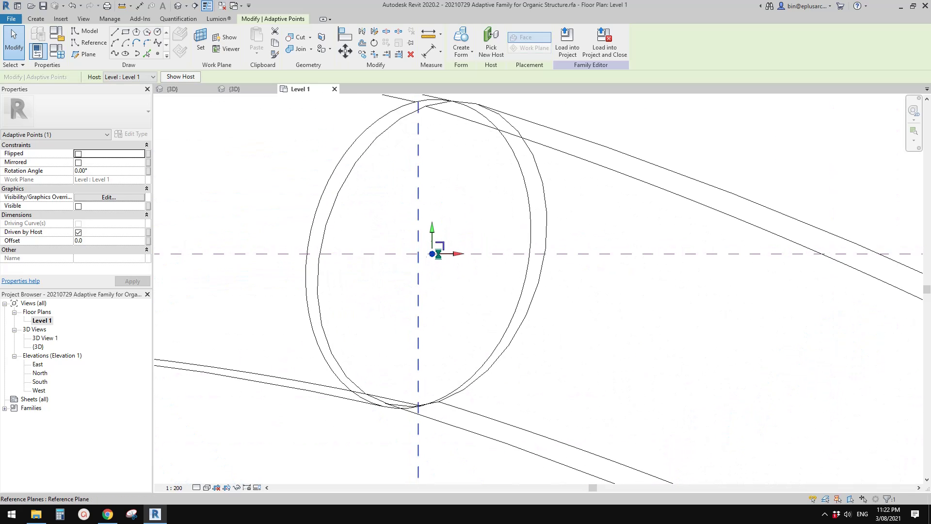
pyautogui.press('Left')
pyautogui.press('Left')
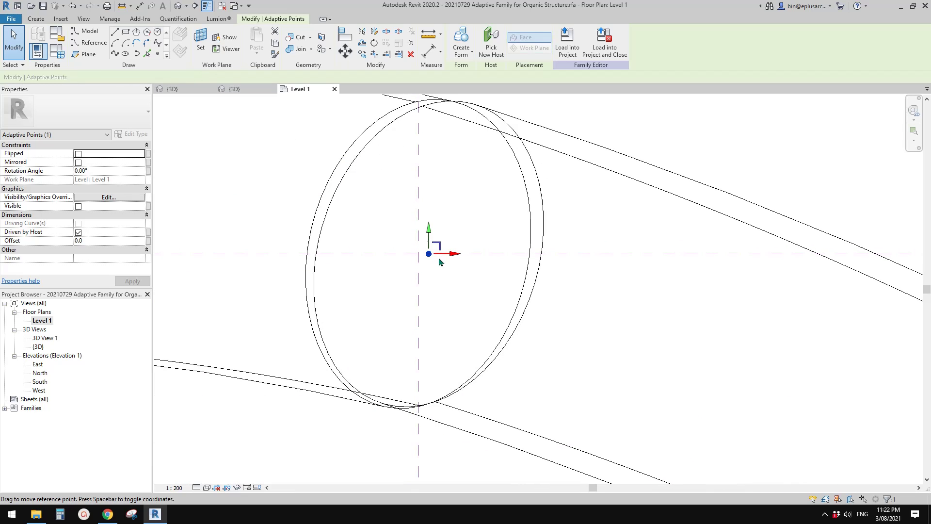
pyautogui.moveTo(438, 257); pyautogui.dragTo(437, 257)
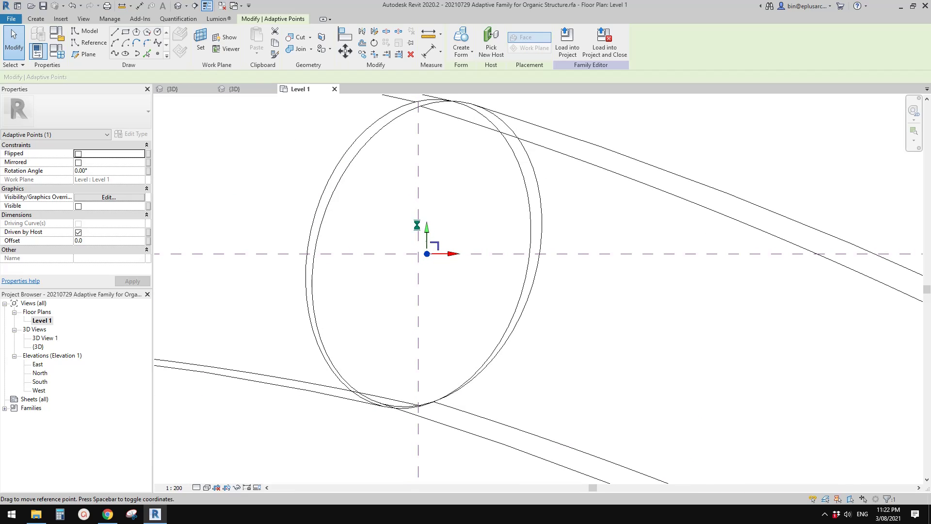
pyautogui.press('Left')
pyautogui.press('Left')
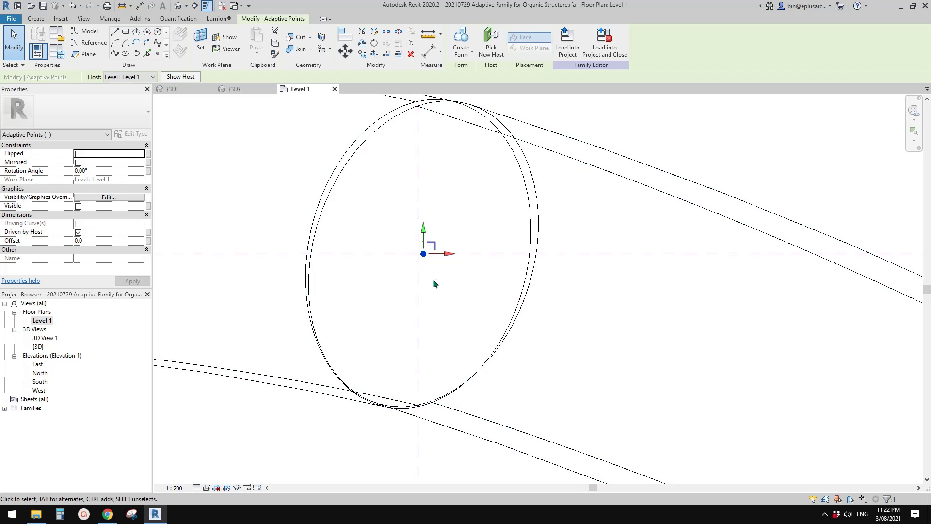
pyautogui.scroll(-5, 434, 285)
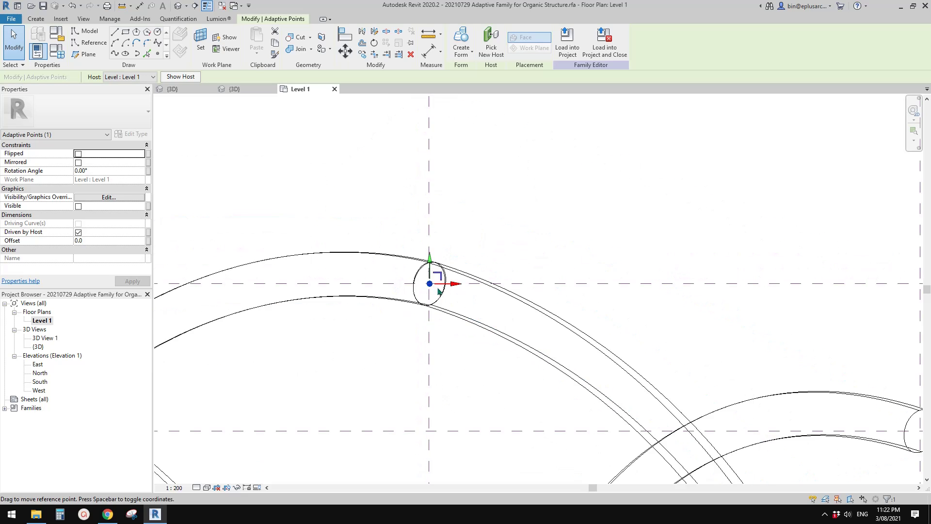
pyautogui.scroll(-7, 439, 292)
pyautogui.moveTo(462, 344); pyautogui.dragTo(459, 118, button='middle')
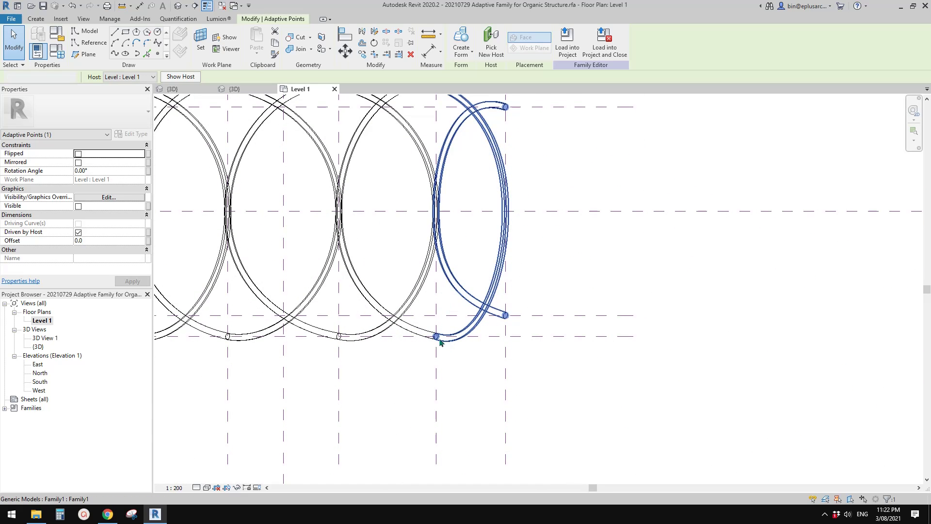
# - In the 3D view, select the upside-down arch at the end of the row and toggle its Flip setting to turn it upright
pyautogui.press('Escape')
pyautogui.moveTo(371, 236); pyautogui.dragTo(412, 245, button='middle')
pyautogui.click(179, 9)
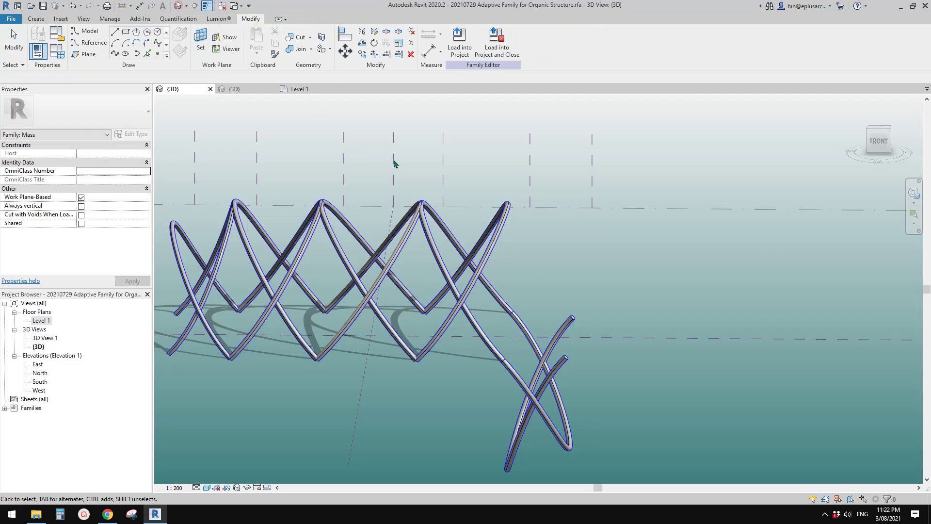
pyautogui.keyDown('shift'); pyautogui.moveTo(437, 185); pyautogui.dragTo(473, 173, button='middle'); pyautogui.keyUp('shift')
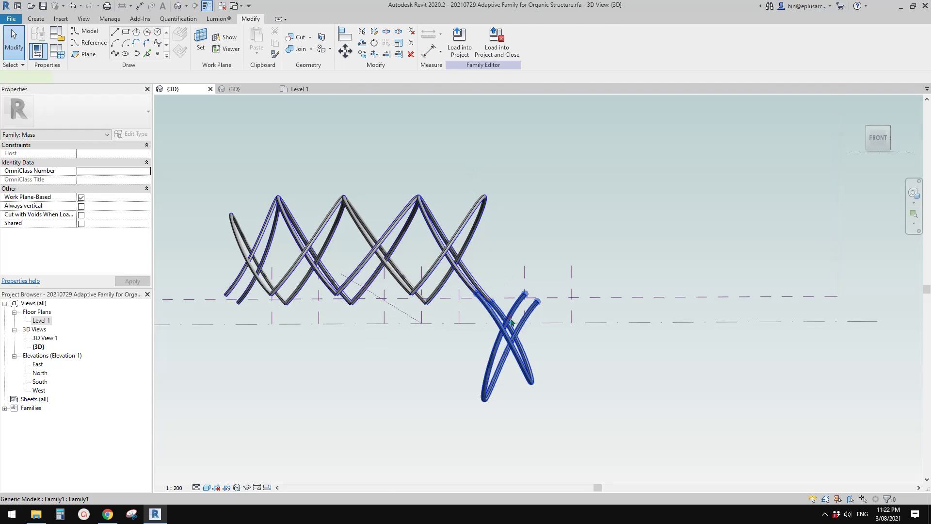
pyautogui.click(505, 305)
pyautogui.scroll(-3, 69, 254)
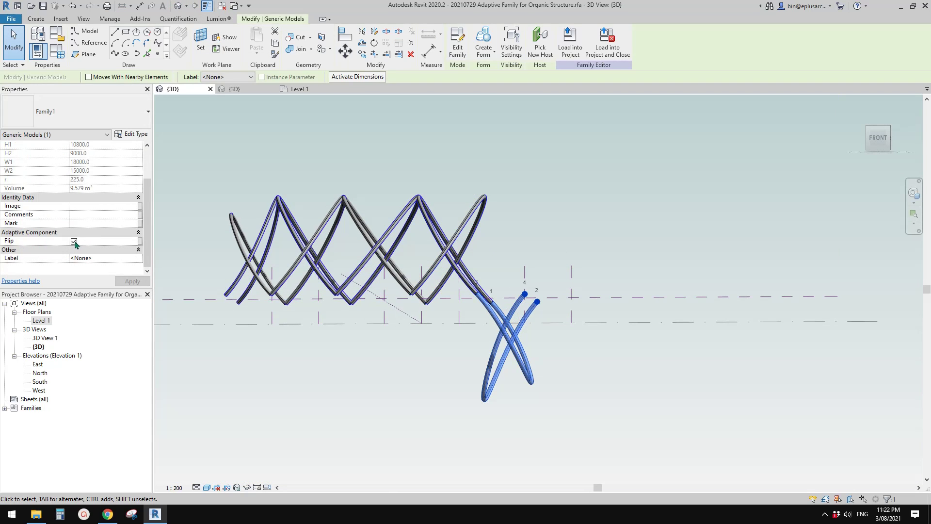
pyautogui.keyDown('shift'); pyautogui.moveTo(517, 272); pyautogui.dragTo(451, 332, button='middle'); pyautogui.keyUp('shift')
pyautogui.click(523, 322)
# - Examine the complete row of crossing arches from several angles, checking the corrected end arch and the joints between neighbours
pyautogui.scroll(-1, 523, 318)
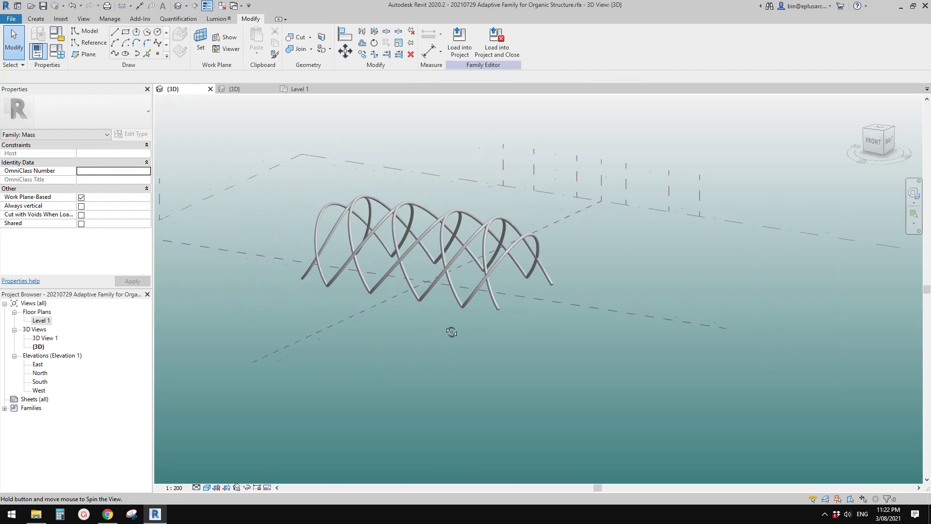
pyautogui.keyDown('shift'); pyautogui.moveTo(497, 307); pyautogui.dragTo(336, 271, button='middle'); pyautogui.keyUp('shift')
pyautogui.scroll(5, 529, 274)
pyautogui.scroll(1, 480, 330)
pyautogui.scroll(1, 396, 273)
pyautogui.scroll(-2, 388, 252)
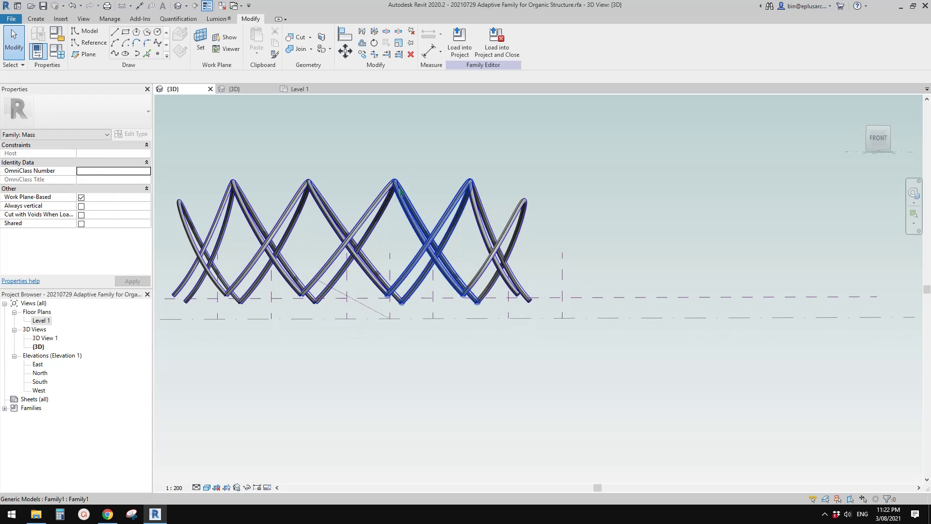
pyautogui.keyDown('shift'); pyautogui.moveTo(405, 195); pyautogui.dragTo(387, 192, button='middle'); pyautogui.keyUp('shift')
pyautogui.keyDown('shift'); pyautogui.moveTo(364, 227); pyautogui.dragTo(394, 311, button='middle'); pyautogui.keyUp('shift')
# - Open the family of an arch in the middle of the row for editing
pyautogui.click(364, 265)
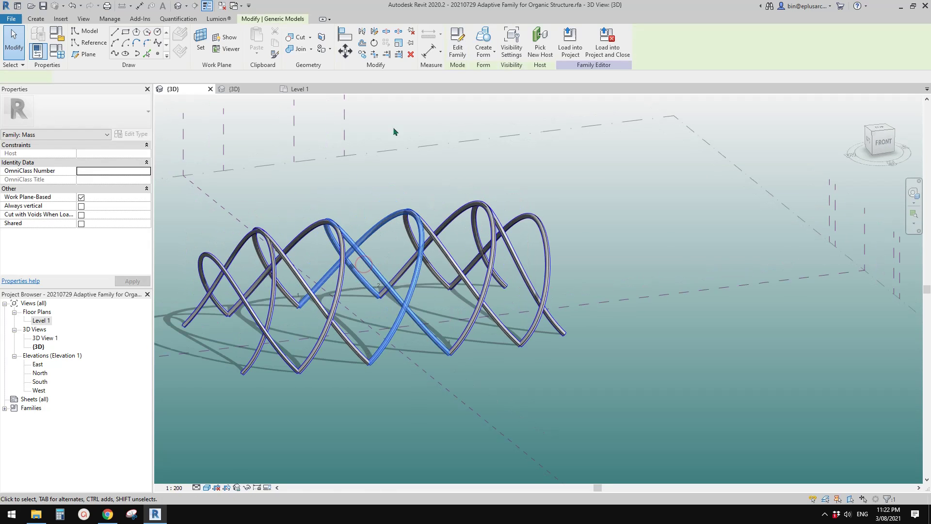
pyautogui.click(457, 43)
pyautogui.keyDown('shift'); pyautogui.moveTo(464, 252); pyautogui.dragTo(451, 372, button='middle'); pyautogui.keyUp('shift')
# - Delete the solid tube form that follows the curve from the upper middle base point to the lower right one
pyautogui.scroll(1, 492, 343)
pyautogui.keyDown('shift'); pyautogui.moveTo(421, 225); pyautogui.dragTo(408, 264, button='middle'); pyautogui.keyUp('shift')
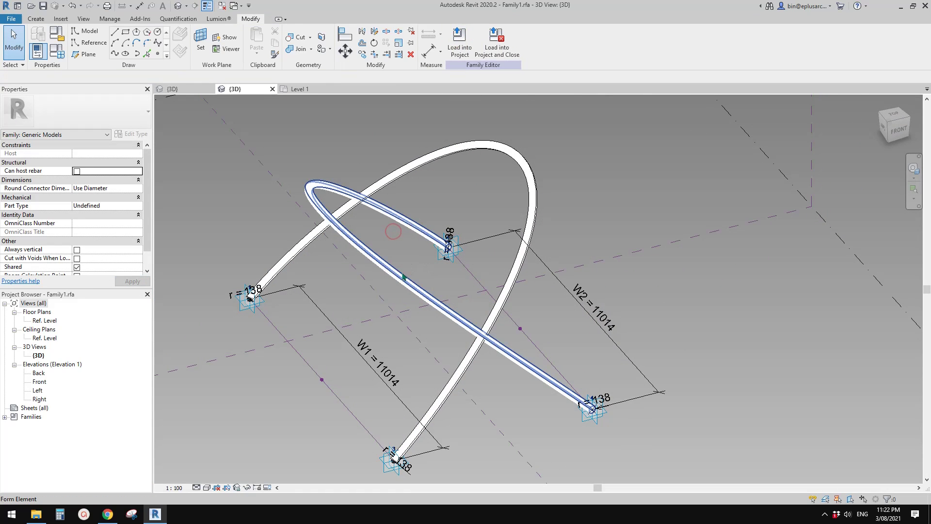
pyautogui.click(404, 277)
pyautogui.press('Delete')
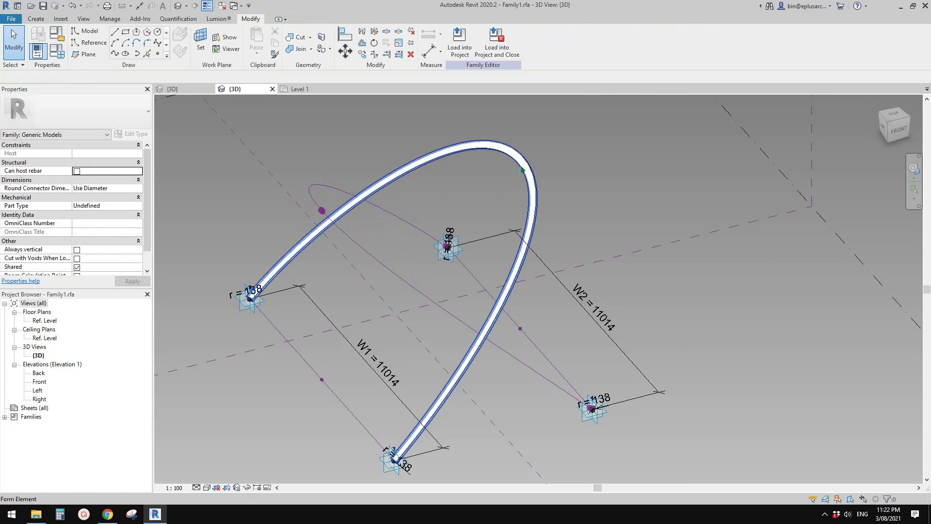
# - Delete the remaining arch tube and both arch-shaped reference curves together with their apex points
pyautogui.moveTo(473, 264); pyautogui.dragTo(477, 213, button='middle')
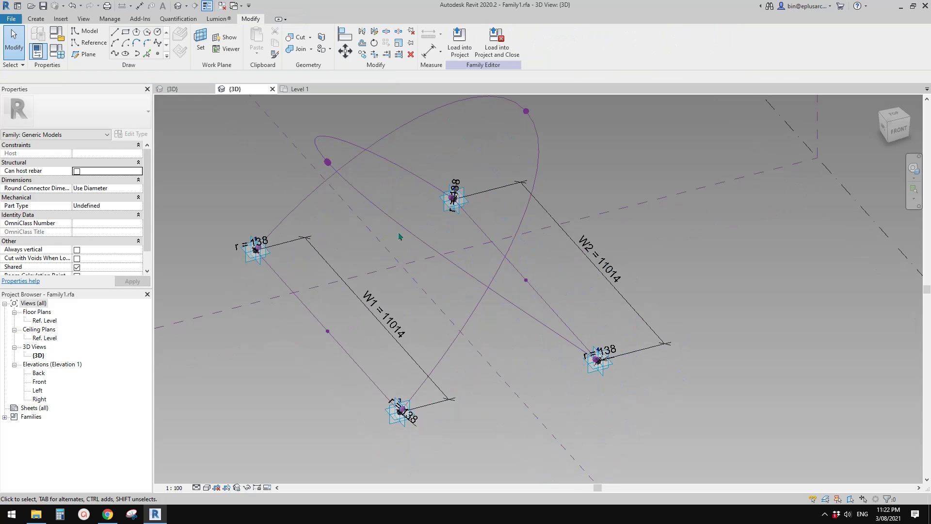
pyautogui.click(403, 233)
pyautogui.keyDown('shift'); pyautogui.moveTo(411, 242); pyautogui.dragTo(402, 230, button='middle'); pyautogui.keyUp('shift')
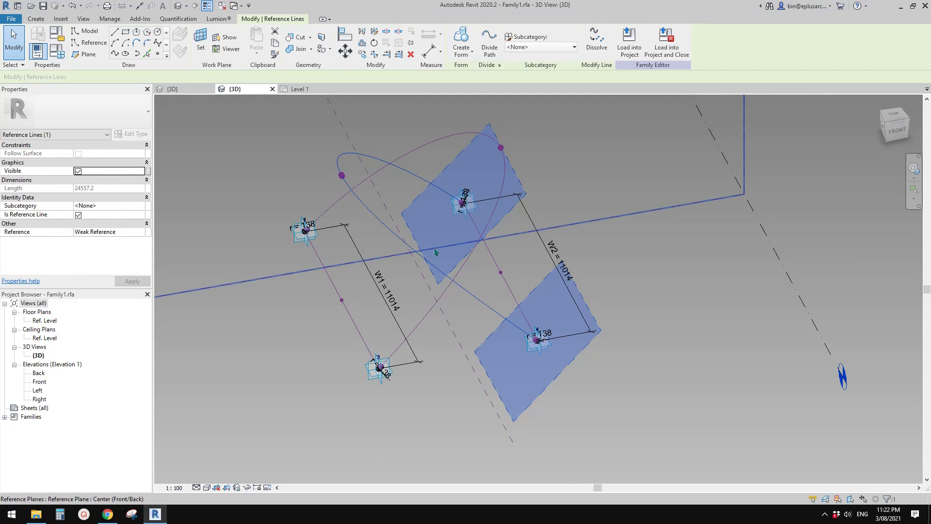
pyautogui.press('Escape')
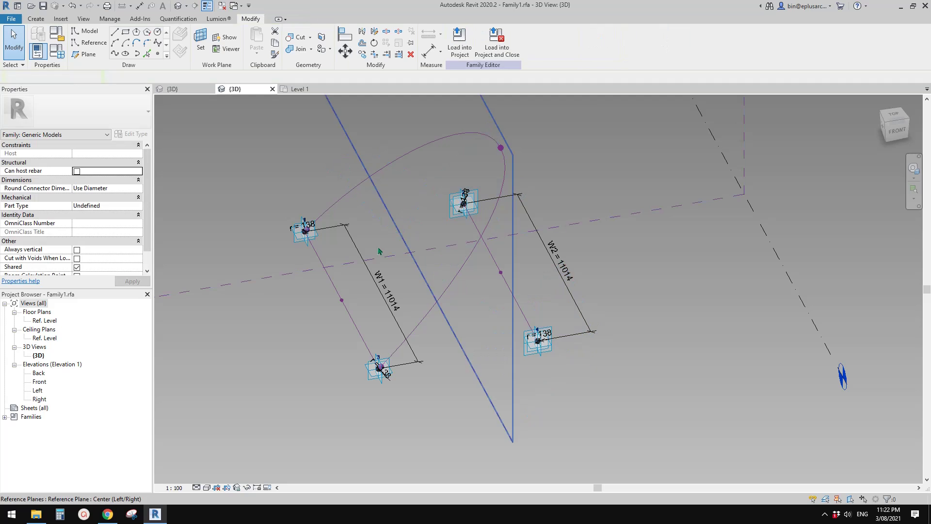
pyautogui.click(495, 215)
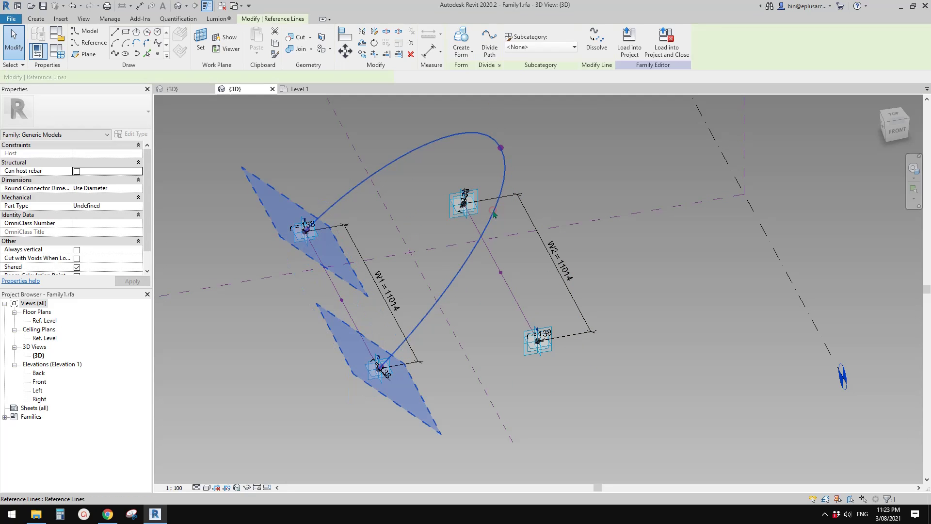
pyautogui.press('Delete')
pyautogui.keyDown('shift'); pyautogui.moveTo(469, 206); pyautogui.dragTo(481, 196, button='middle'); pyautogui.keyUp('shift')
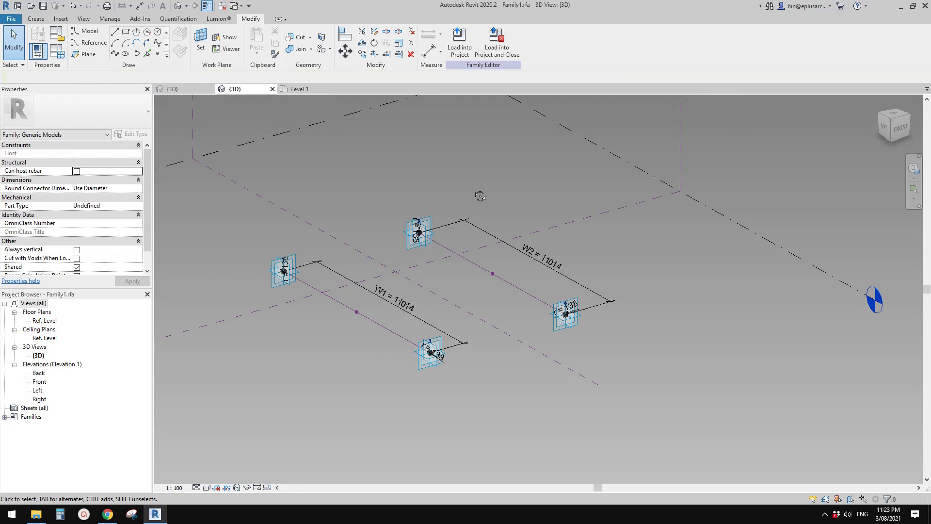
# - Delete the circular profile reference line around placement point 4
pyautogui.keyDown('shift'); pyautogui.moveTo(477, 233); pyautogui.dragTo(451, 218, button='middle'); pyautogui.keyUp('shift')
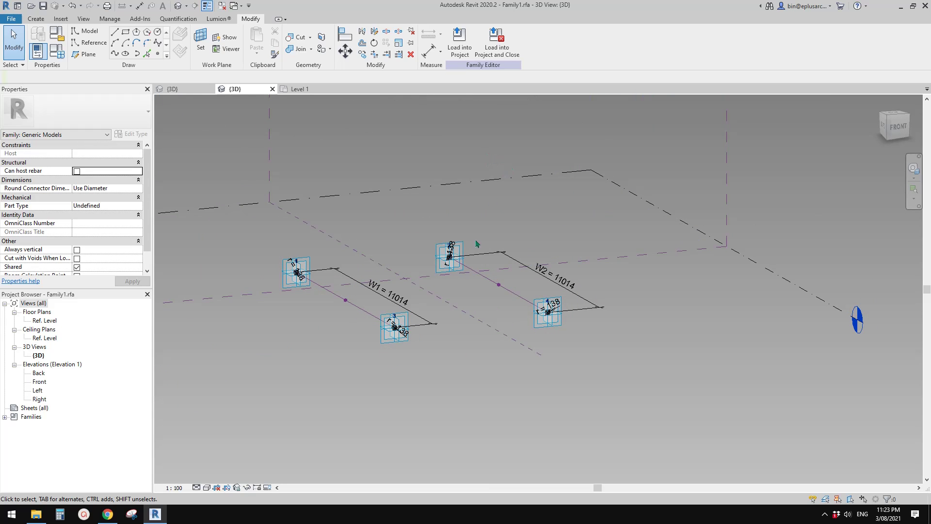
pyautogui.scroll(3, 273, 228)
pyautogui.keyDown('shift'); pyautogui.moveTo(310, 250); pyautogui.dragTo(461, 324, button='middle'); pyautogui.keyUp('shift')
pyautogui.scroll(5, 452, 321)
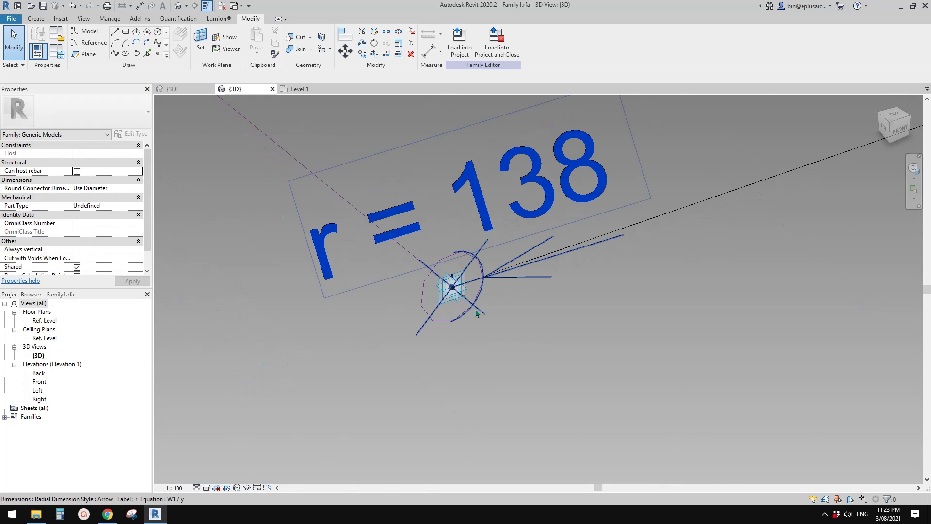
pyautogui.click(460, 319)
pyautogui.click(445, 321)
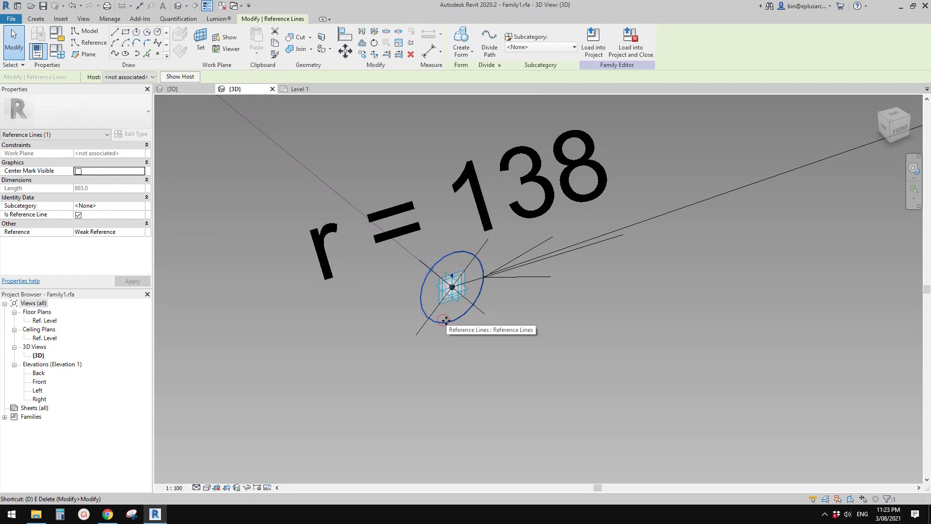
pyautogui.press('Delete')
pyautogui.scroll(-4, 448, 312)
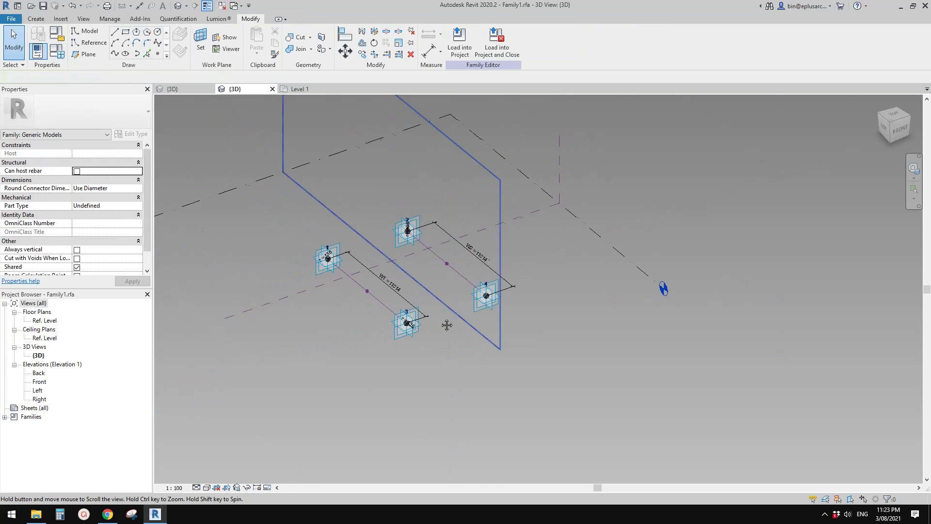
# - Delete the radius dimension and the circular profile reference line at placement point 3
pyautogui.scroll(4, 388, 330)
pyautogui.scroll(3, 381, 320)
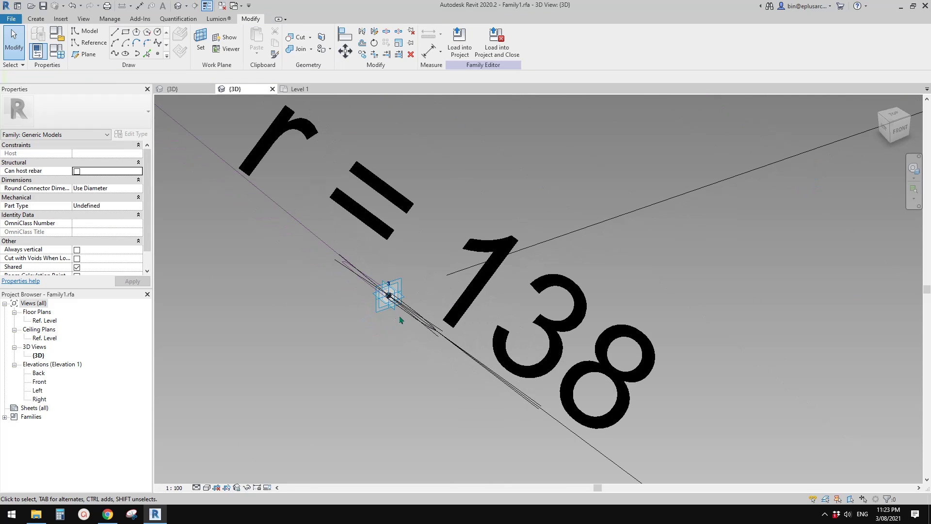
pyautogui.scroll(-3, 388, 315)
pyautogui.keyDown('shift'); pyautogui.moveTo(391, 318); pyautogui.dragTo(383, 351, button='middle'); pyautogui.keyUp('shift')
pyautogui.scroll(-5, 368, 340)
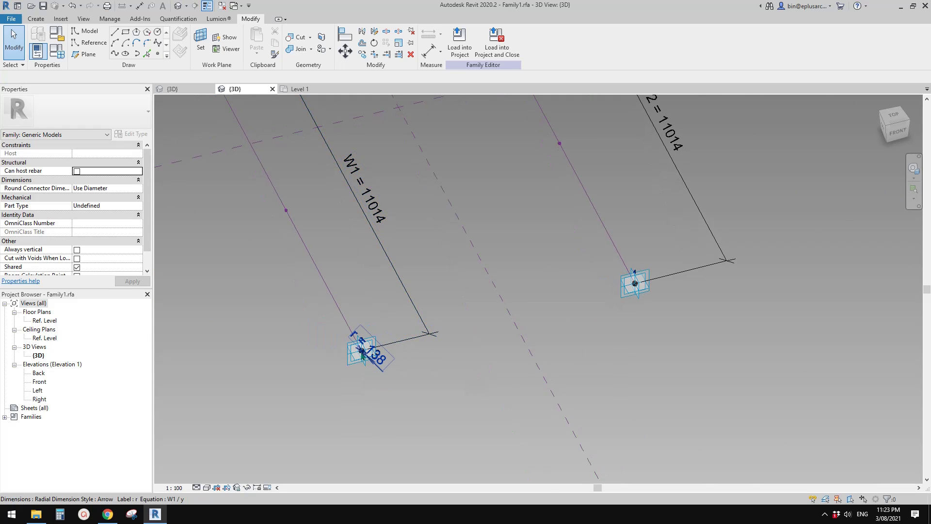
pyautogui.click(362, 358)
pyautogui.press('Delete')
pyautogui.scroll(3, 363, 359)
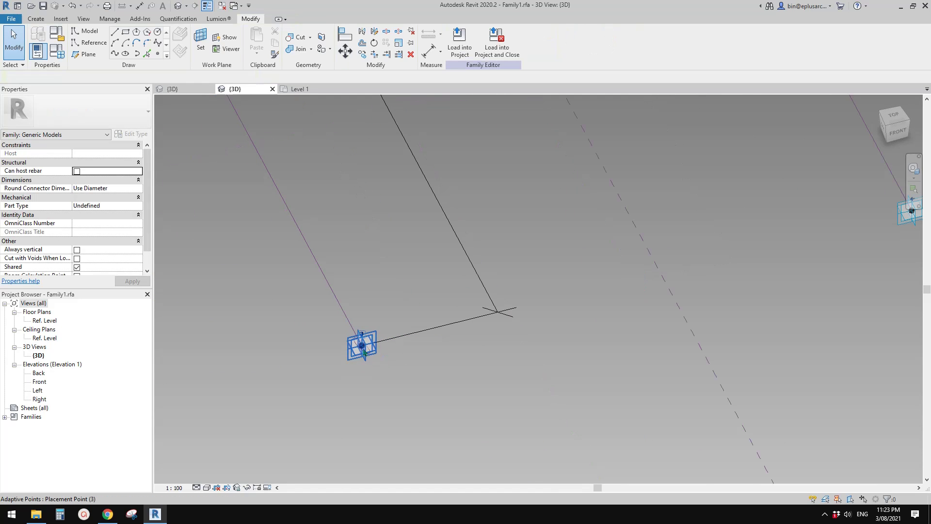
pyautogui.click(359, 349)
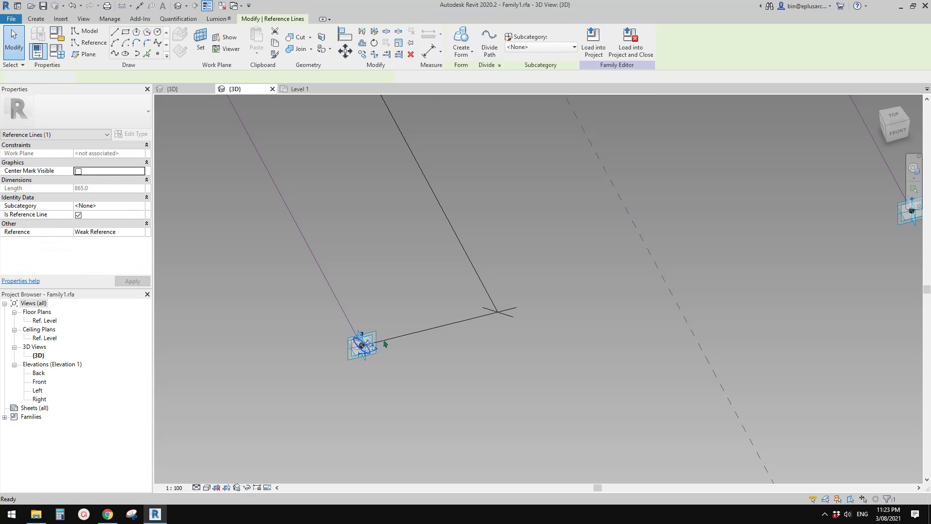
pyautogui.press('Delete')
pyautogui.scroll(-3, 383, 343)
# - Delete the circular profile reference line around placement point 1
pyautogui.moveTo(381, 315); pyautogui.dragTo(490, 514, button='middle')
pyautogui.scroll(4, 338, 317)
pyautogui.scroll(2, 340, 315)
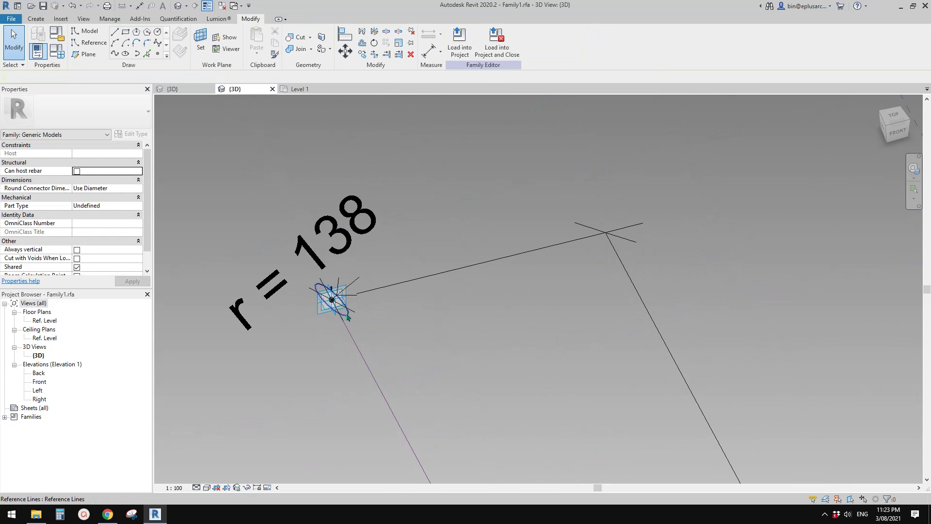
pyautogui.click(347, 319)
pyautogui.press('Delete')
# - Delete the circular profile reference line around placement point 2
pyautogui.scroll(-1, 348, 318)
pyautogui.moveTo(750, 151); pyautogui.dragTo(260, 303, button='middle')
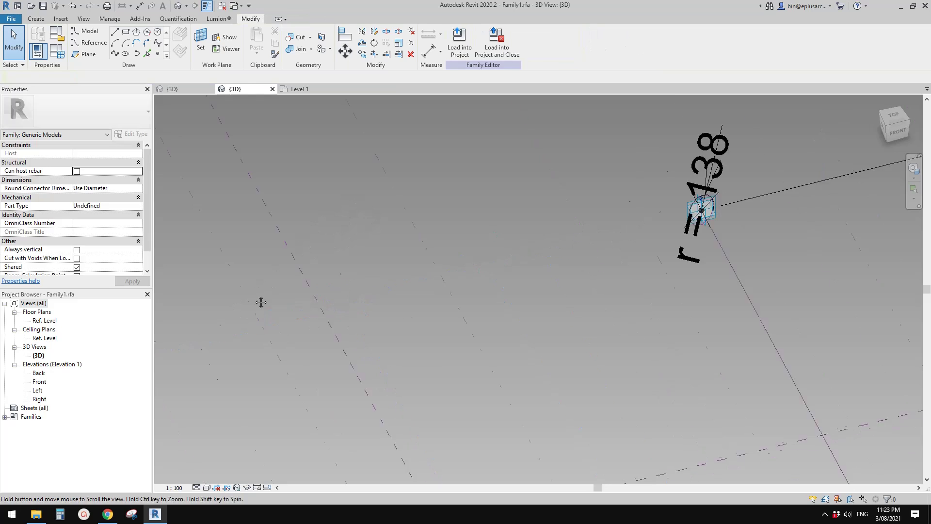
pyautogui.moveTo(641, 229); pyautogui.dragTo(559, 262, button='middle')
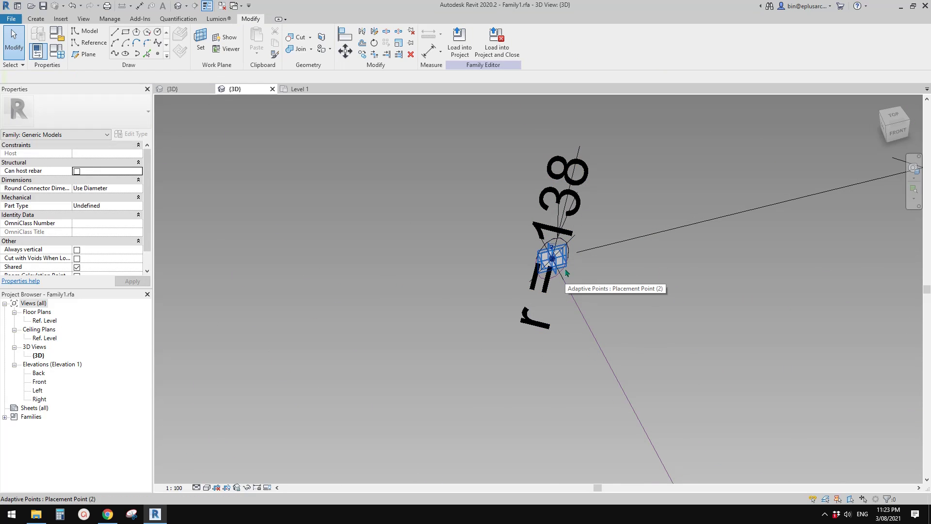
pyautogui.click(567, 273)
pyautogui.press('Escape')
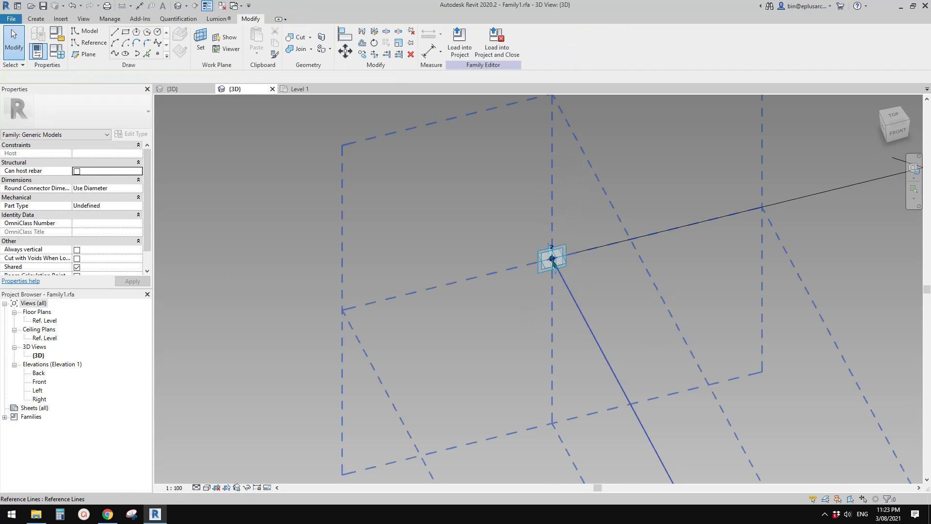
# - Temporarily hide the adaptive point at placement point 2 to check for leftover geometry, and reset the hiding
pyautogui.press('Tab')
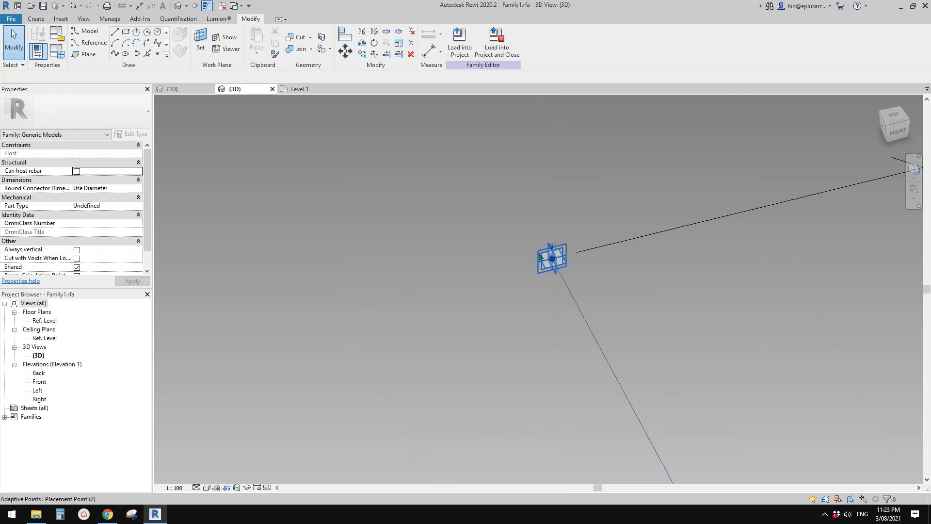
pyautogui.moveTo(539, 256); pyautogui.dragTo(532, 268)
pyautogui.press('h')
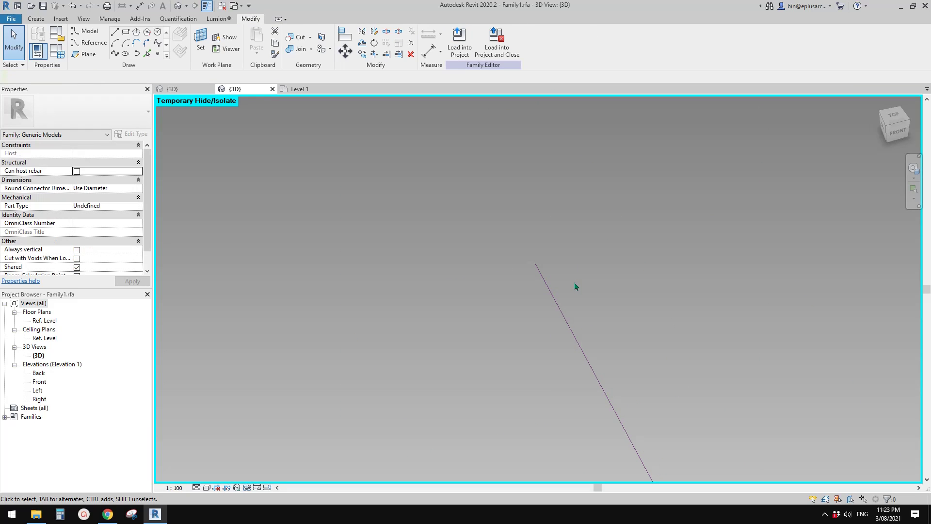
pyautogui.press('r')
pyautogui.scroll(-7, 519, 279)
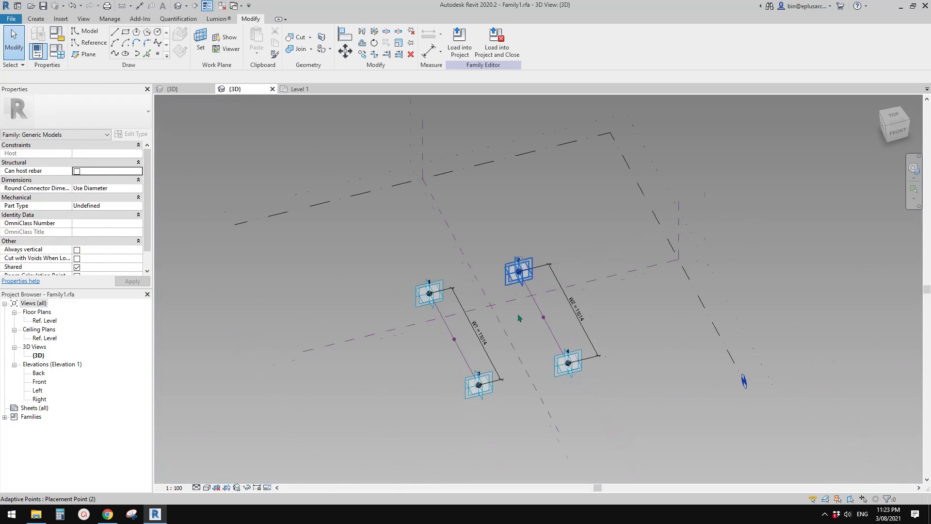
# - Check placement point 4 for leftover geometry by temporarily hiding and restoring it, and examine the two remaining base lines with their midpoints
pyautogui.moveTo(490, 350); pyautogui.dragTo(492, 314, button='middle')
pyautogui.scroll(2, 493, 314)
pyautogui.click(615, 352)
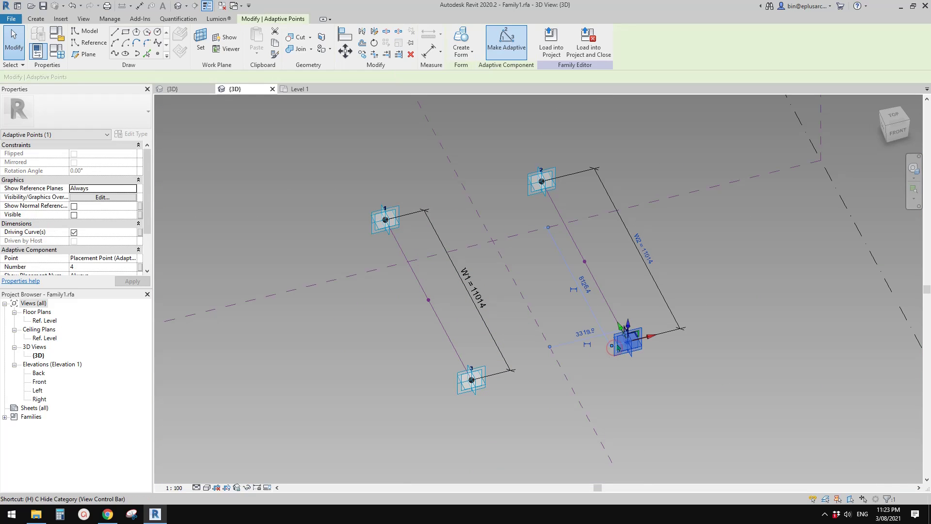
pyautogui.press('h')
pyautogui.press('h')
pyautogui.press('h')
pyautogui.press('r')
pyautogui.keyDown('shift'); pyautogui.moveTo(609, 349); pyautogui.dragTo(413, 206, button='middle'); pyautogui.keyUp('shift')
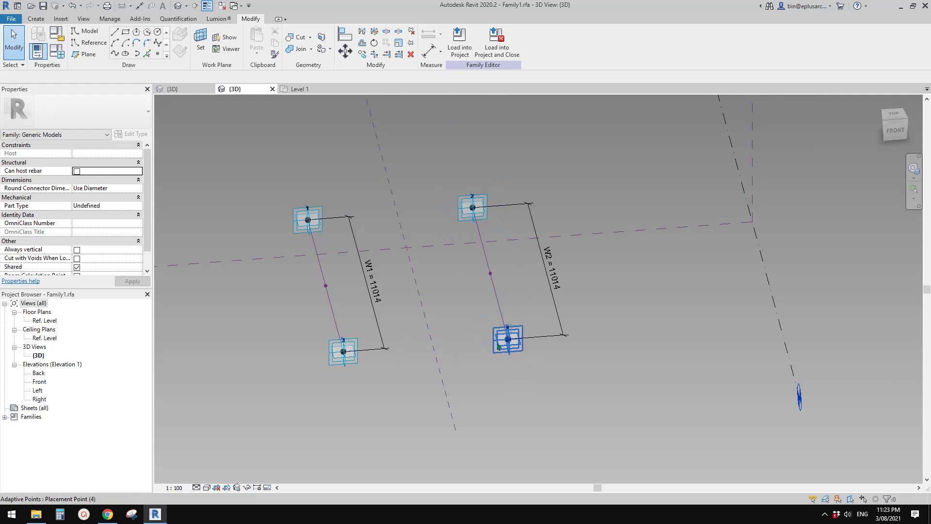
pyautogui.keyDown('shift'); pyautogui.moveTo(448, 243); pyautogui.dragTo(391, 241, button='middle'); pyautogui.keyUp('shift')
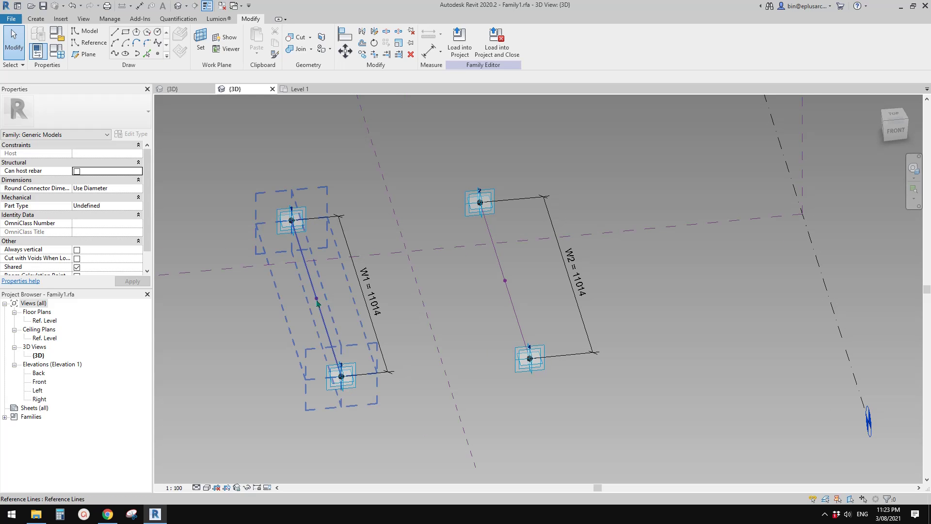
pyautogui.keyDown('shift'); pyautogui.moveTo(504, 284); pyautogui.dragTo(326, 224, button='middle'); pyautogui.keyUp('shift')
pyautogui.keyDown('shift'); pyautogui.moveTo(391, 230); pyautogui.dragTo(302, 189, button='middle'); pyautogui.keyUp('shift')
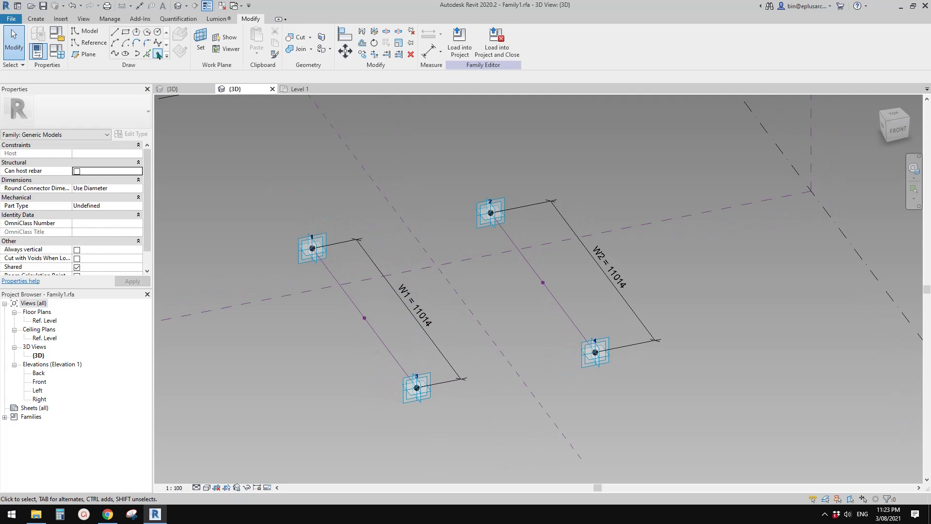
pyautogui.click(158, 55)
pyautogui.click(180, 54)
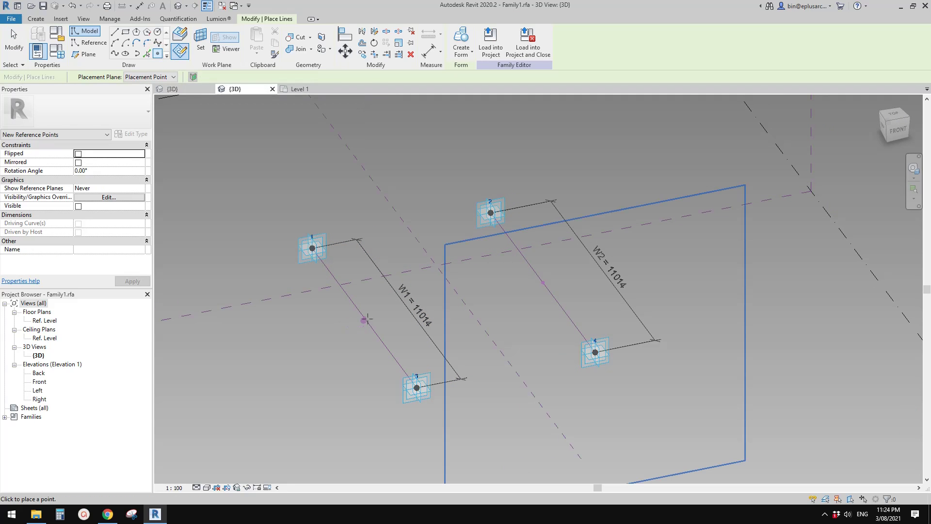
pyautogui.press('Escape')
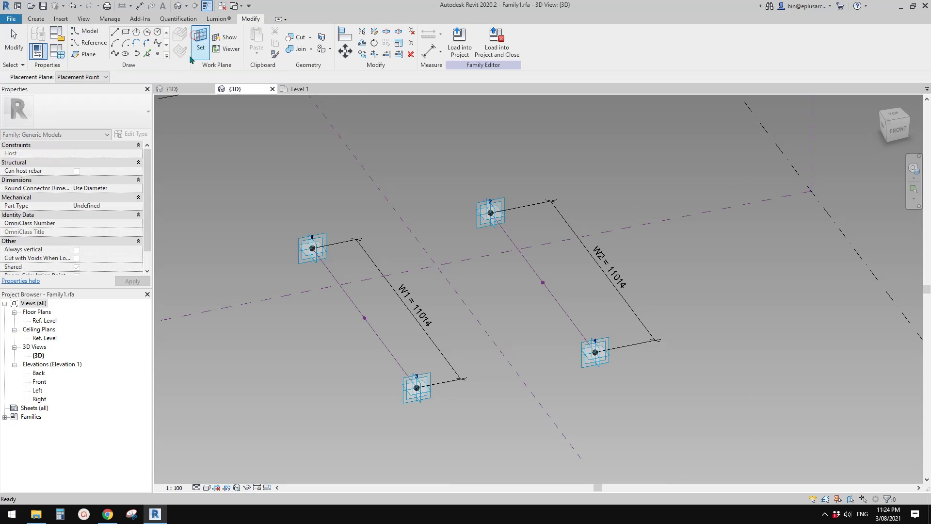
# - Set the horizontal plane of the W1 base line's midpoint as work plane and place a reference point on it
pyautogui.click(158, 54)
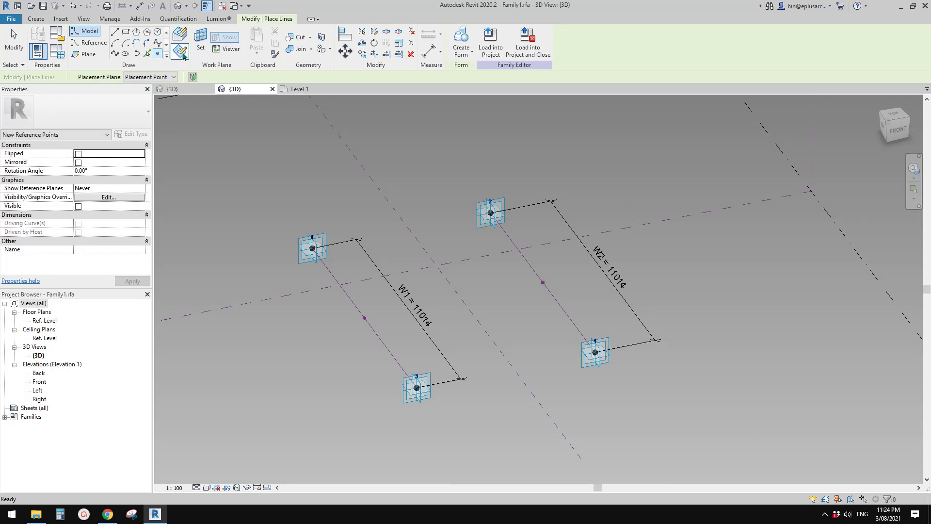
pyautogui.click(200, 41)
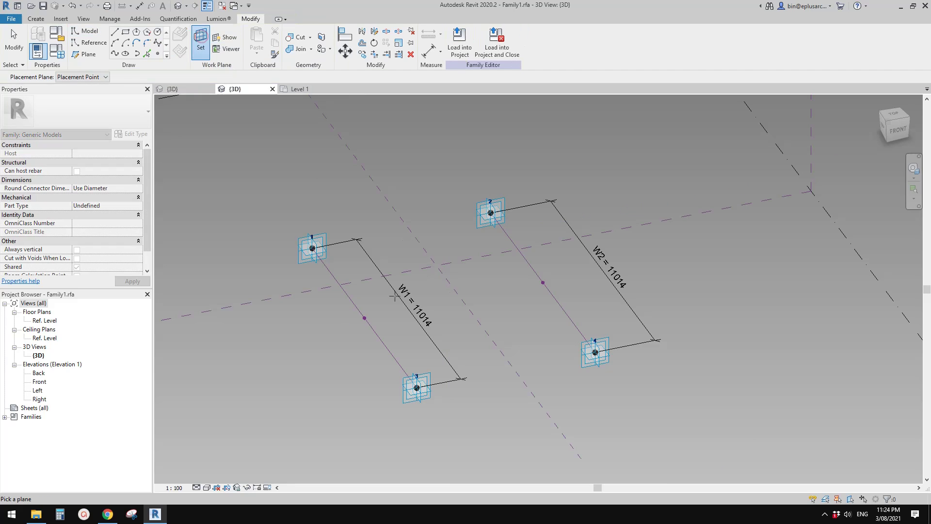
pyautogui.click(365, 318)
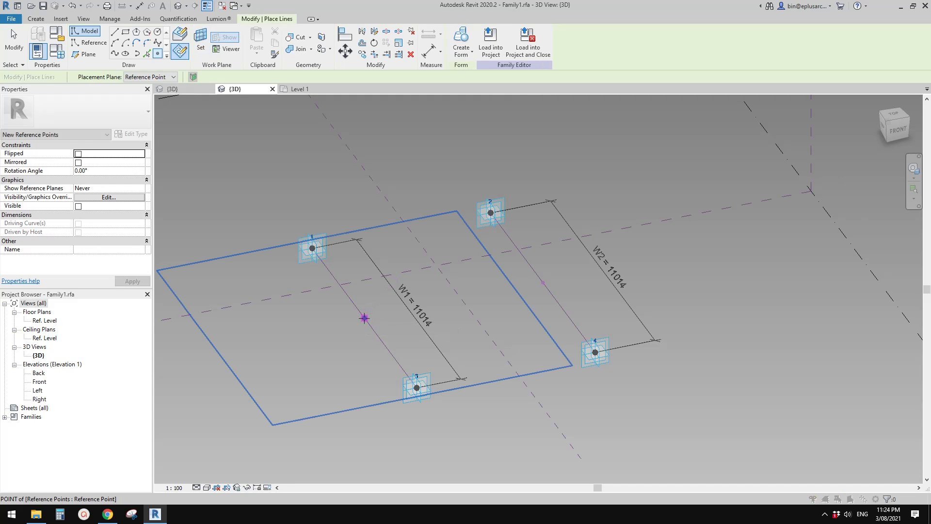
pyautogui.click(364, 319)
pyautogui.click(507, 284)
pyautogui.press('Escape')
pyautogui.press('Escape')
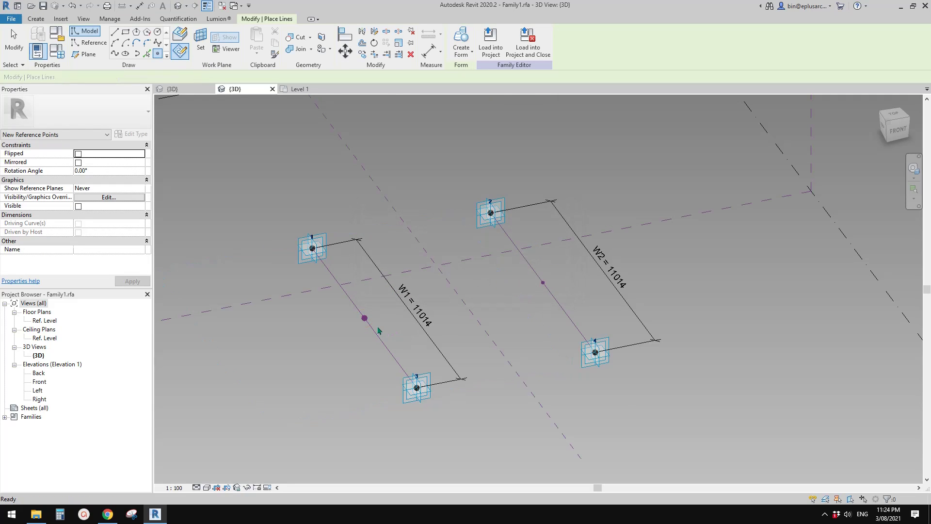
# - Associate the Offset of the new reference point above the W1 line's midpoint with the height parameter H1
pyautogui.scroll(3, 377, 327)
pyautogui.click(360, 317)
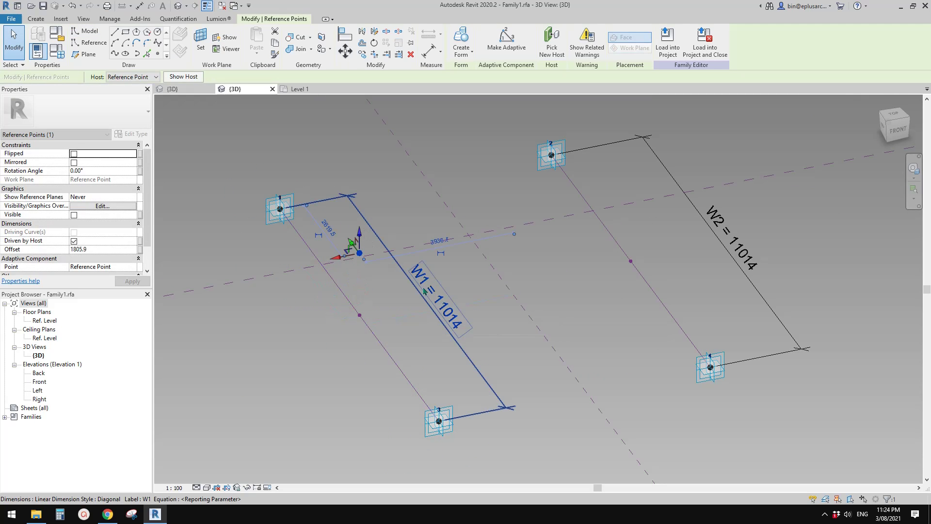
pyautogui.click(140, 250)
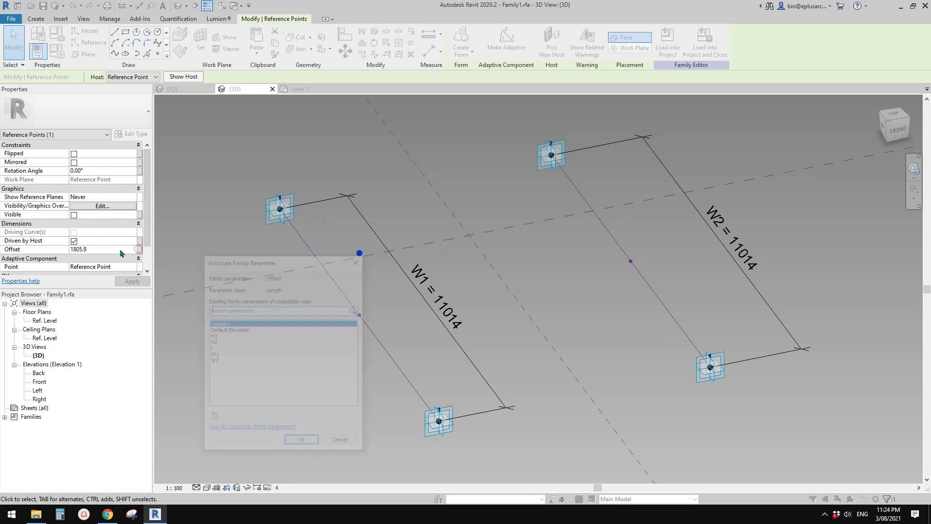
pyautogui.moveTo(275, 265); pyautogui.dragTo(230, 254)
pyautogui.click(262, 433)
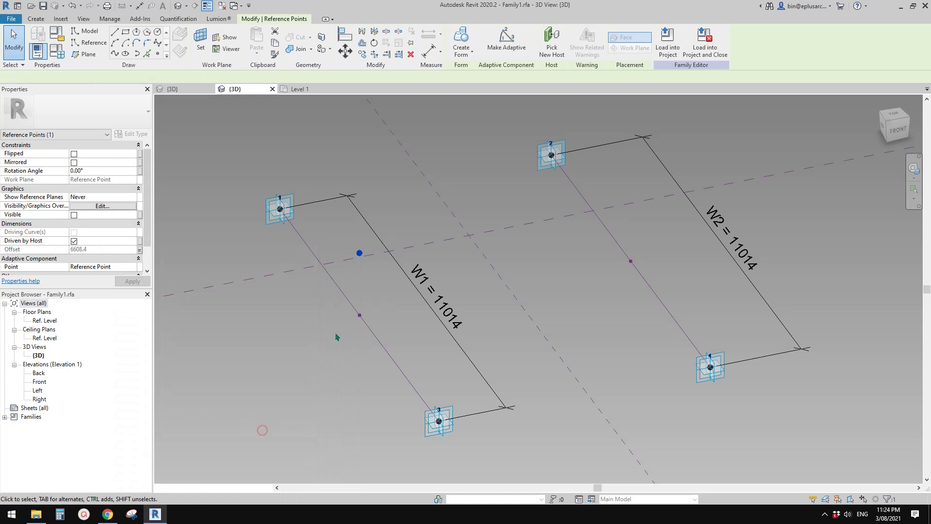
# - Set the horizontal plane of the W2 base line's midpoint as work plane and place a reference point on it
pyautogui.scroll(-2, 355, 320)
pyautogui.moveTo(368, 318); pyautogui.dragTo(352, 368, button='middle')
pyautogui.keyDown('shift'); pyautogui.moveTo(485, 317); pyautogui.dragTo(465, 309, button='middle'); pyautogui.keyUp('shift')
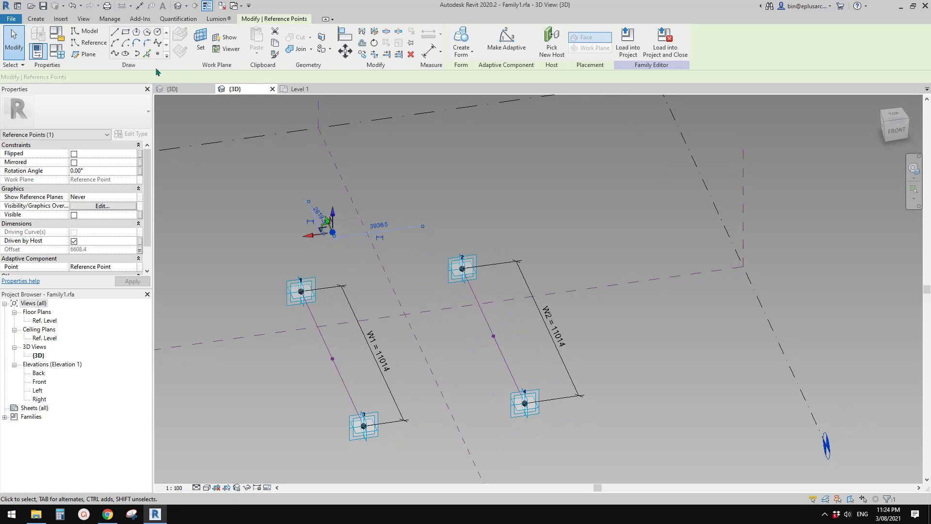
pyautogui.click(158, 54)
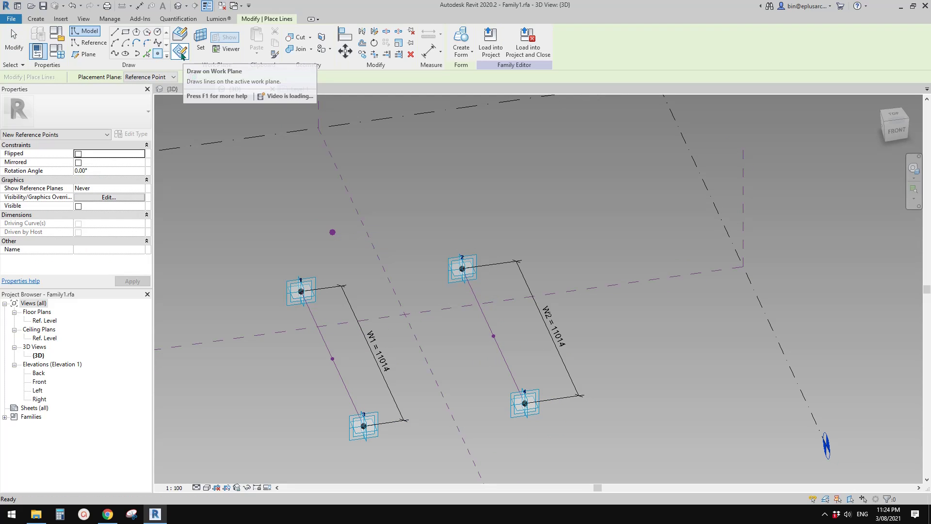
pyautogui.click(199, 43)
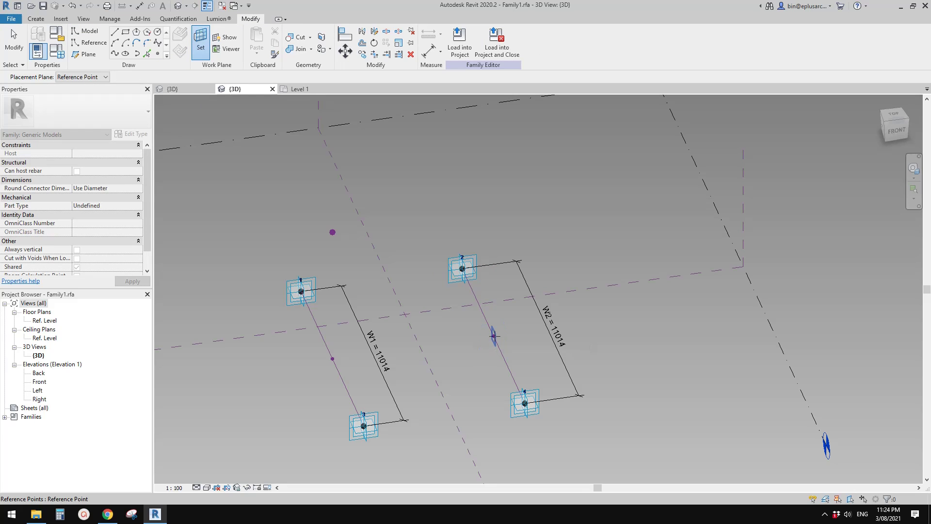
pyautogui.click(494, 335)
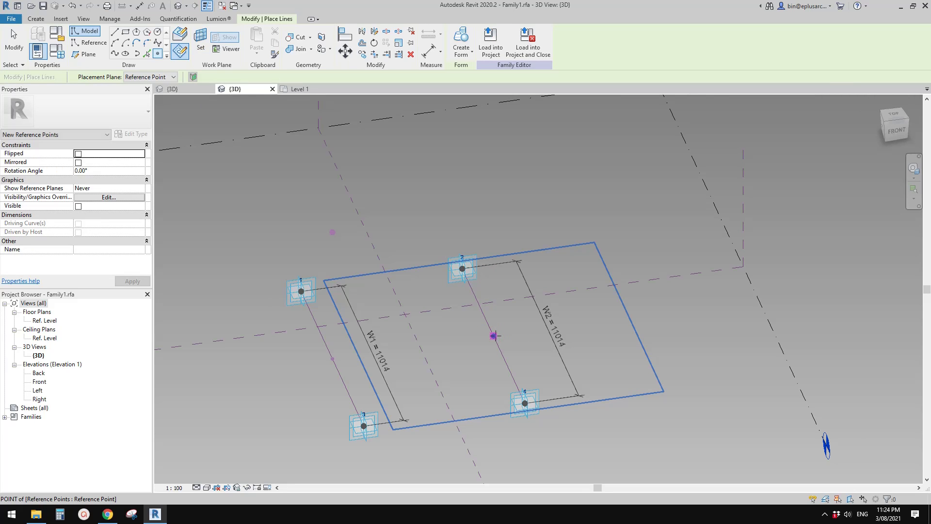
pyautogui.click(493, 335)
pyautogui.click(503, 290)
pyautogui.scroll(2, 508, 349)
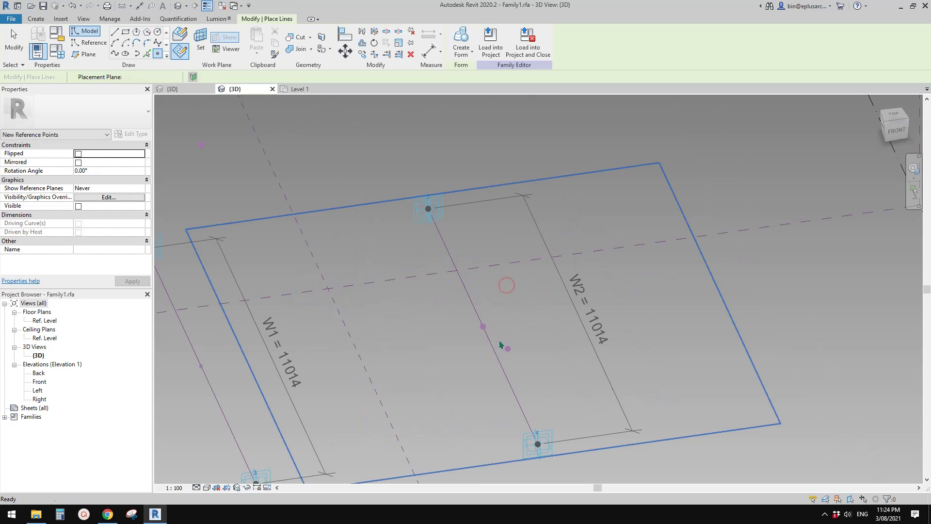
pyautogui.press('Escape')
# - Associate the Offset of the new reference point at the W2 line's midpoint with the height parameter H2
pyautogui.click(482, 327)
pyautogui.moveTo(454, 306); pyautogui.dragTo(482, 294, button='middle')
pyautogui.click(139, 250)
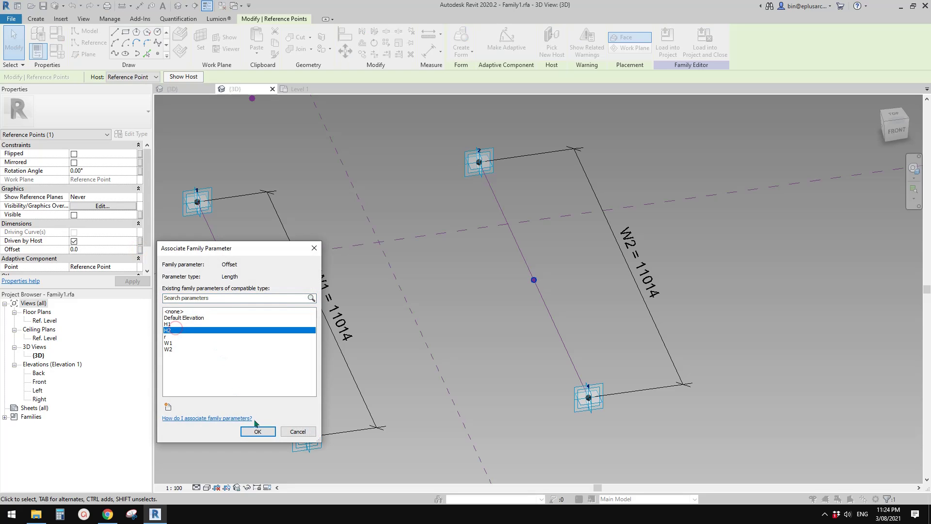
pyautogui.click(257, 430)
pyautogui.moveTo(430, 383); pyautogui.dragTo(493, 373, button='middle')
pyautogui.click(456, 314)
pyautogui.scroll(-1, 388, 223)
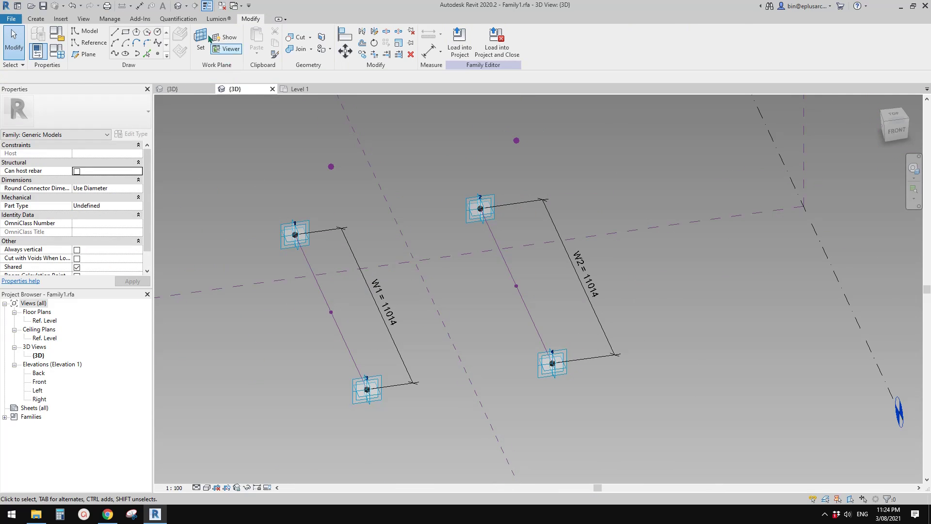
# - Turn off the thin-lines display so that the base lines and dimensions show their line weights
pyautogui.click(207, 9)
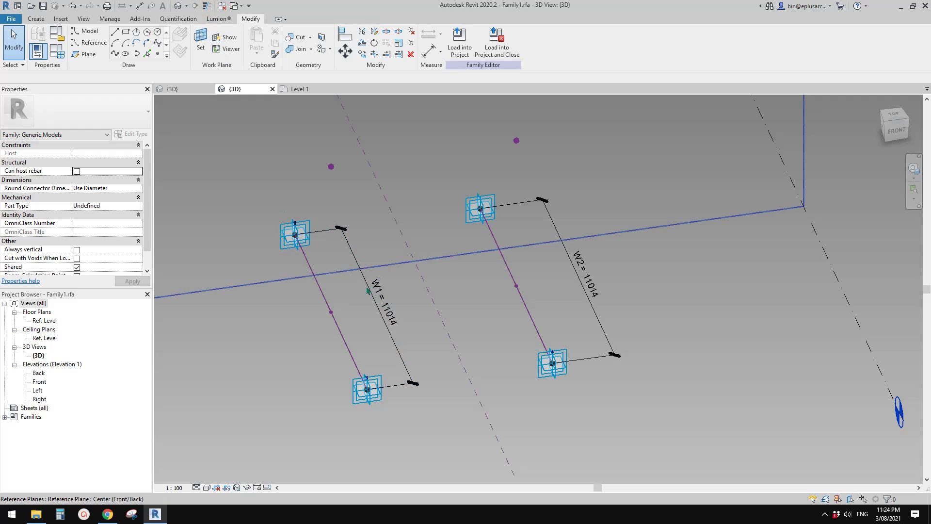
pyautogui.keyDown('shift'); pyautogui.moveTo(392, 253); pyautogui.dragTo(437, 253, button='middle'); pyautogui.keyUp('shift')
pyautogui.scroll(1, 407, 254)
pyautogui.moveTo(502, 299); pyautogui.dragTo(447, 243, button='middle')
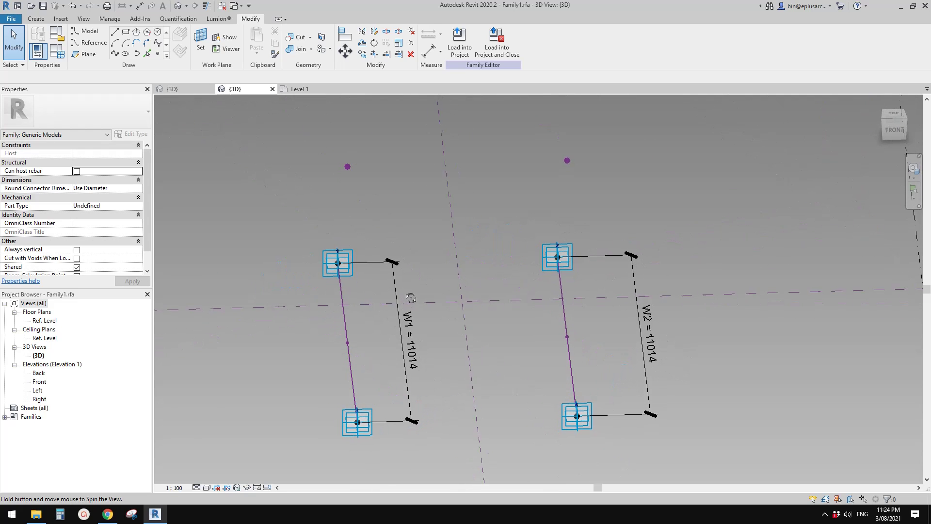
# - Connect the apex point above the W1 line to the W2 line's midpoint with a spline through points and make it a reference line
pyautogui.click(347, 167)
pyautogui.keyDown('shift'); pyautogui.moveTo(347, 166); pyautogui.dragTo(511, 355, button='middle'); pyautogui.keyUp('shift')
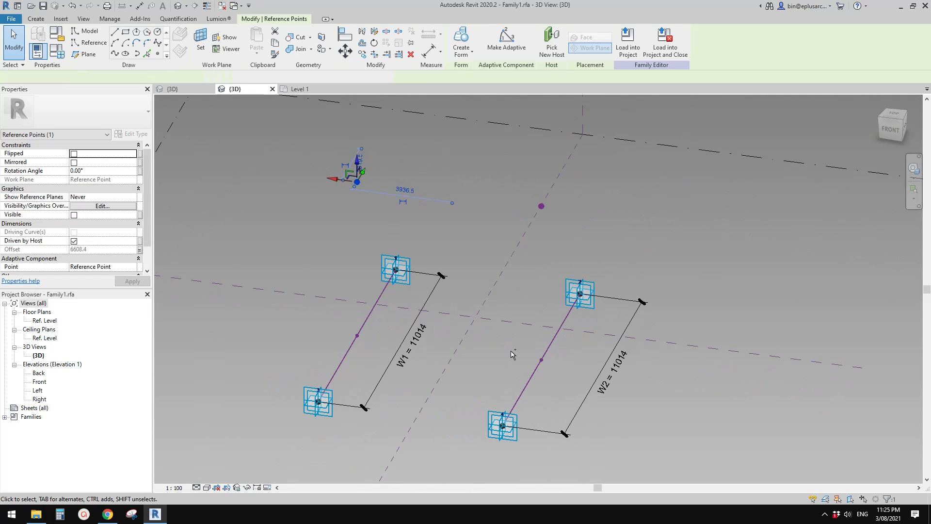
pyautogui.keyDown('ctrl'); pyautogui.click(541, 361); pyautogui.keyUp('ctrl')
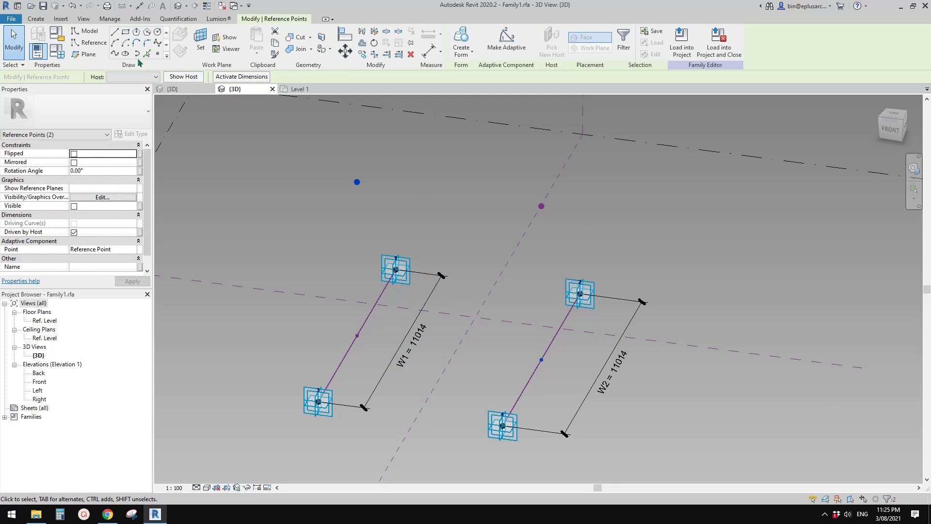
pyautogui.click(115, 53)
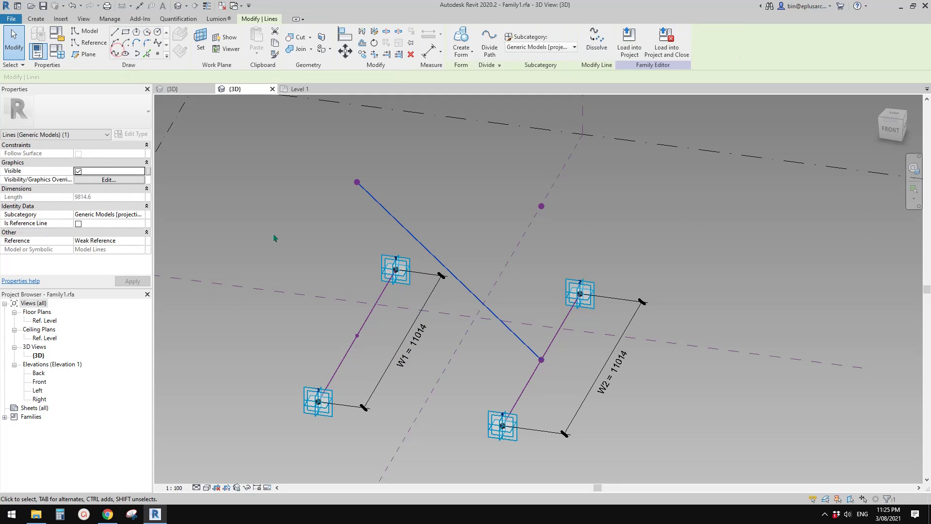
pyautogui.click(78, 223)
pyautogui.keyDown('shift'); pyautogui.moveTo(252, 261); pyautogui.dragTo(358, 260, button='middle'); pyautogui.keyUp('shift')
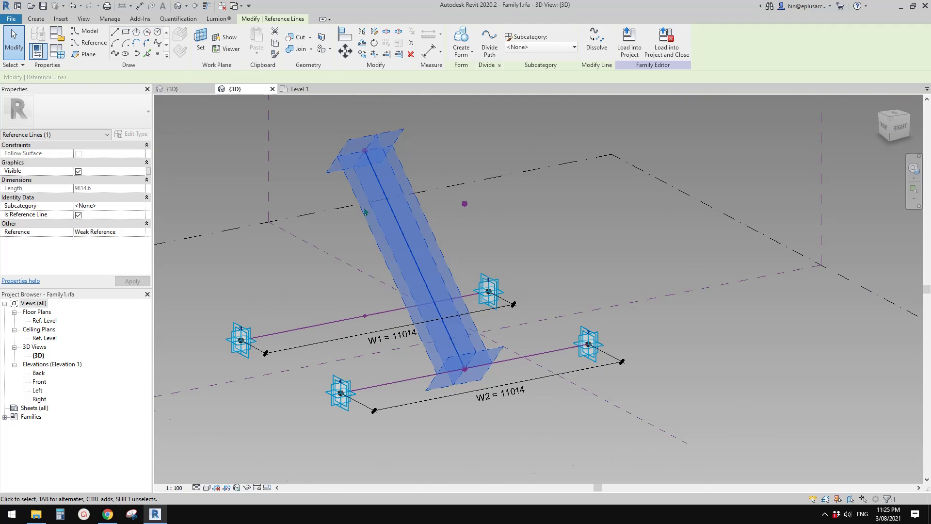
pyautogui.keyDown('shift'); pyautogui.moveTo(381, 178); pyautogui.dragTo(360, 225, button='middle'); pyautogui.keyUp('shift')
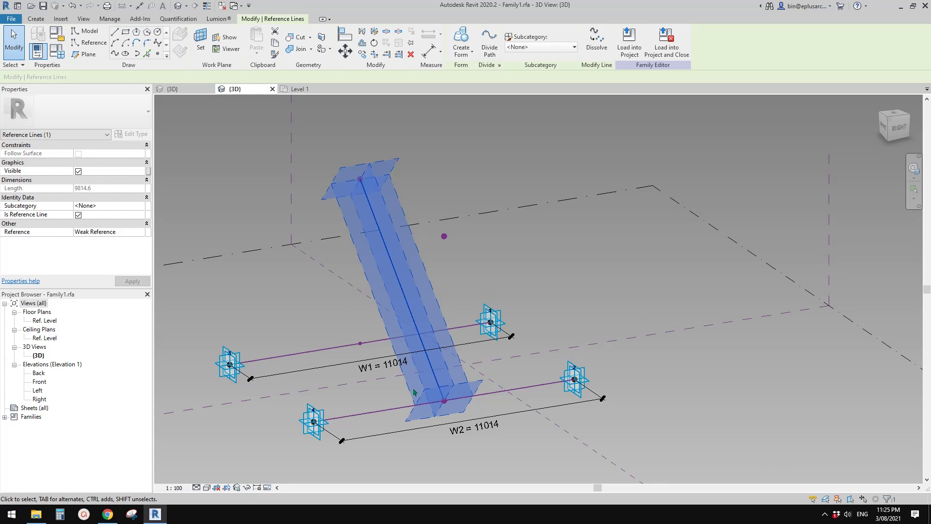
# - On the inclined reference line's plane, draw a partial-ellipse reference line centred on the W2 midpoint, with semi-axes of about 3700 and 7700
pyautogui.click(257, 106)
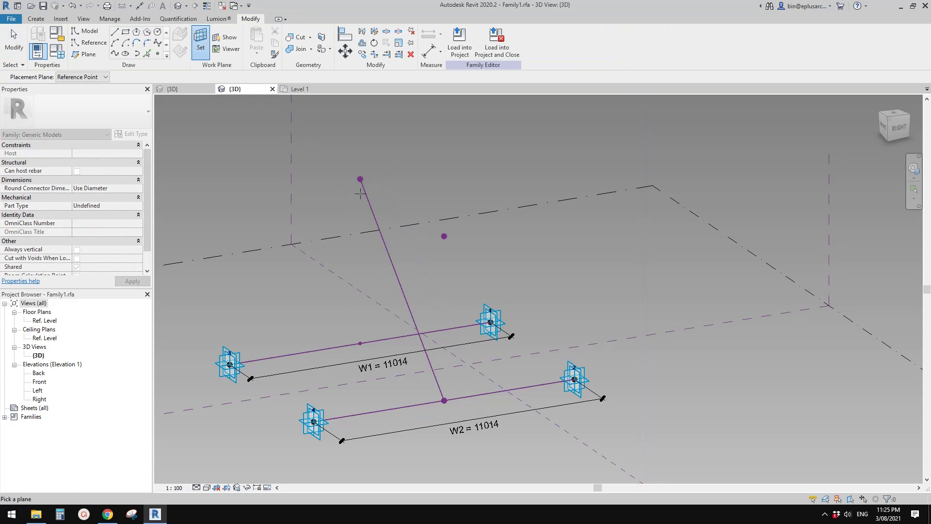
pyautogui.press('Escape')
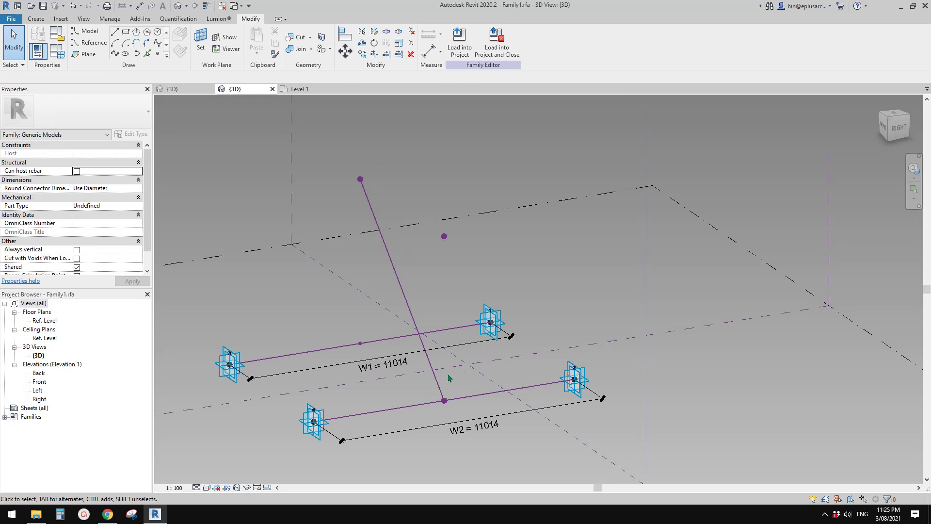
pyautogui.click(90, 44)
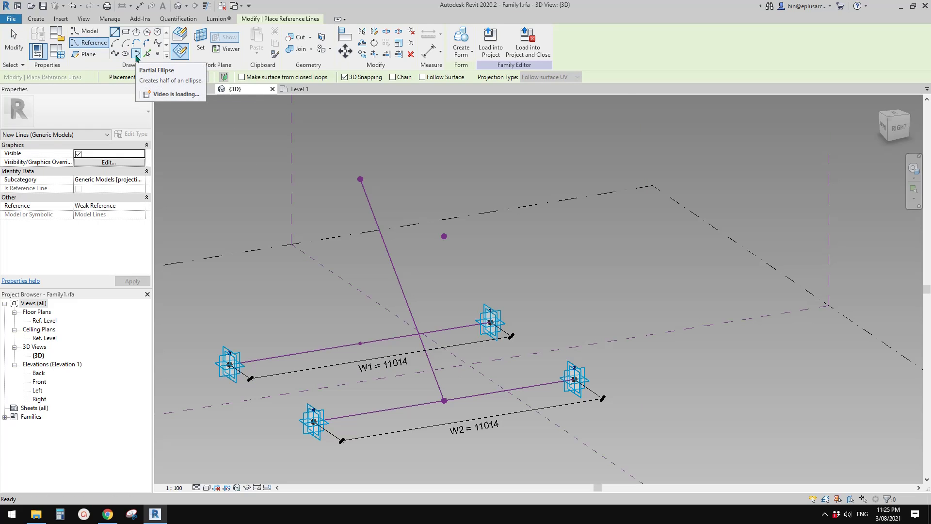
pyautogui.click(137, 56)
pyautogui.keyDown('shift'); pyautogui.moveTo(383, 316); pyautogui.dragTo(363, 341, button='middle'); pyautogui.keyUp('shift')
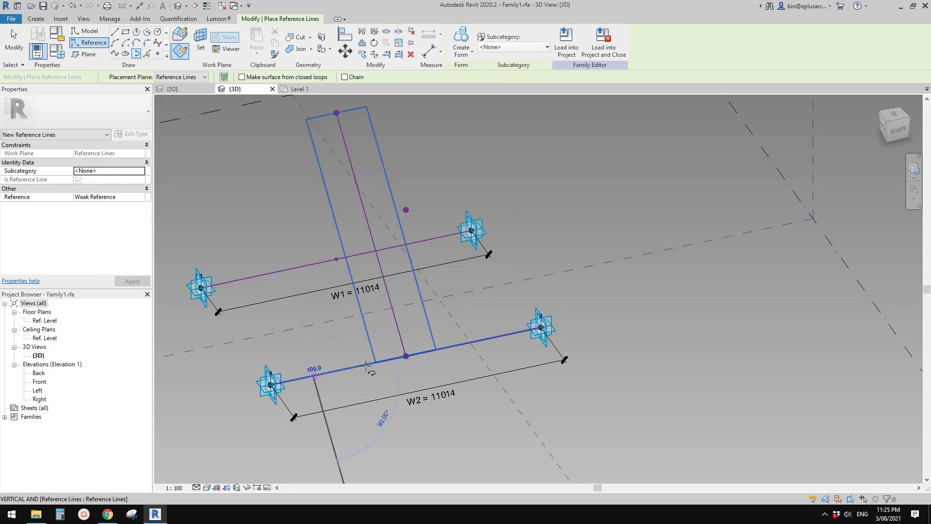
pyautogui.click(493, 340)
pyautogui.click(351, 160)
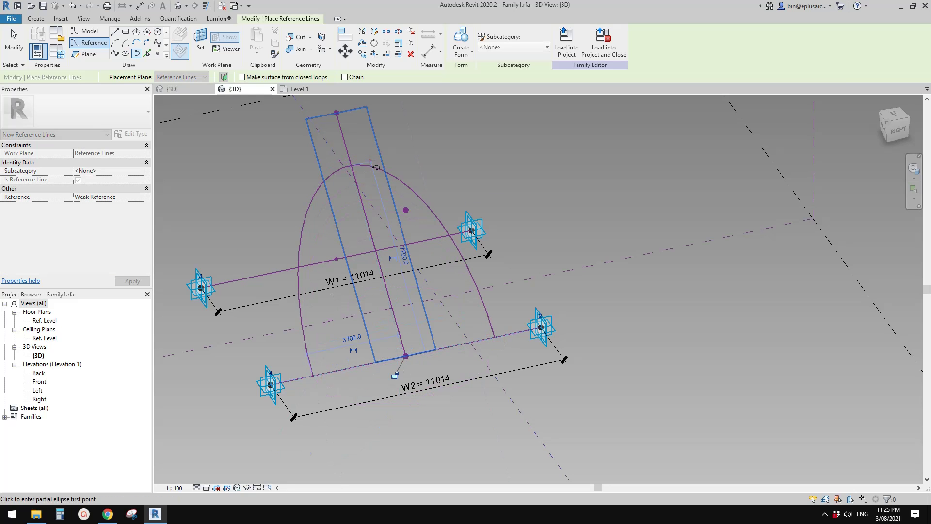
pyautogui.keyDown('shift'); pyautogui.moveTo(402, 274); pyautogui.dragTo(410, 264, button='middle'); pyautogui.keyUp('shift')
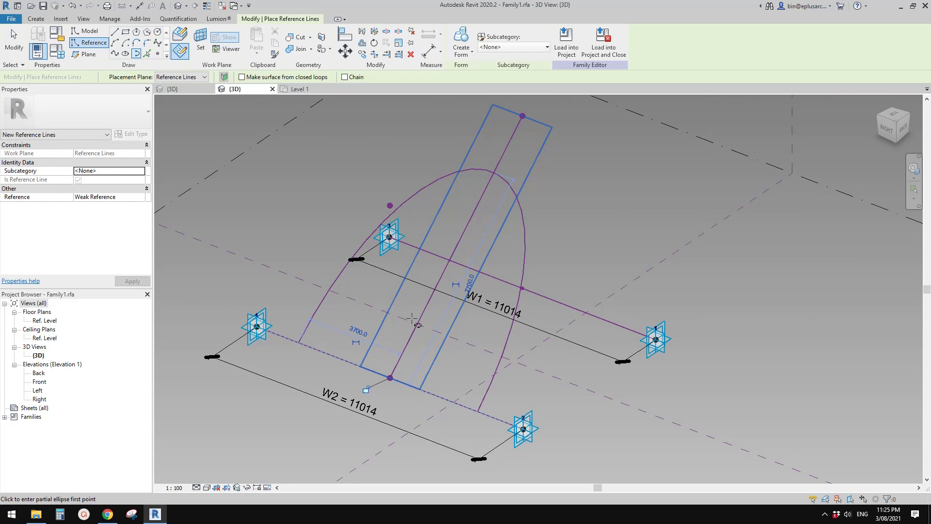
pyautogui.keyDown('shift'); pyautogui.moveTo(418, 338); pyautogui.dragTo(414, 345, button='middle'); pyautogui.keyUp('shift')
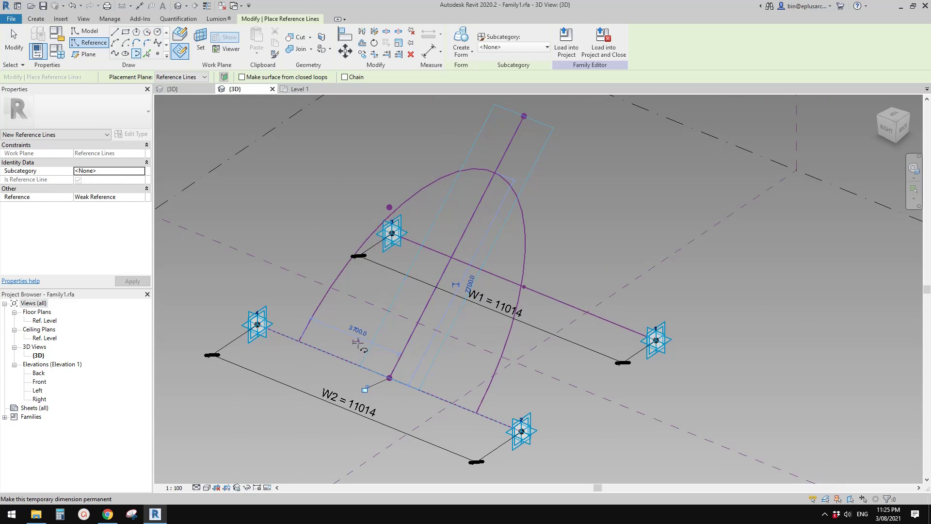
# - Make the partial ellipse's two temporary semi-axis dimensions permanent
pyautogui.click(358, 343)
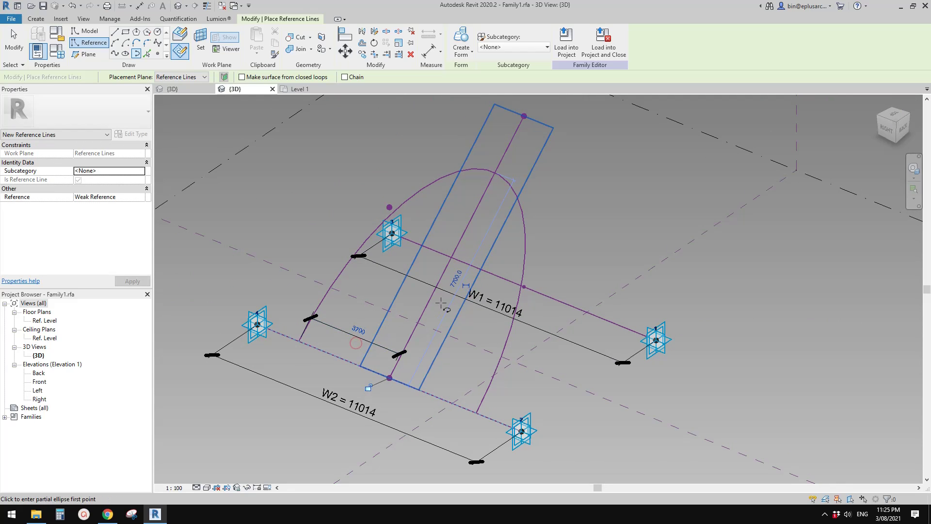
pyautogui.click(466, 286)
pyautogui.moveTo(463, 340); pyautogui.dragTo(457, 327, button='middle')
pyautogui.press('Escape')
# - Label the partial ellipse's half-width dimension along the W2 line with a new instance family parameter named R2A
pyautogui.click(355, 338)
pyautogui.keyDown('shift'); pyautogui.moveTo(397, 339); pyautogui.dragTo(368, 358, button='middle'); pyautogui.keyUp('shift')
pyautogui.scroll(1, 372, 377)
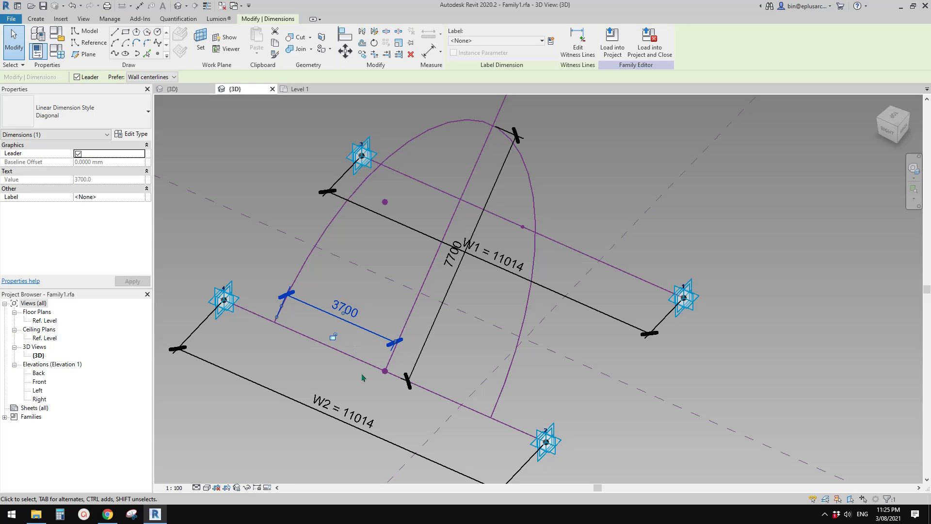
pyautogui.keyDown('shift'); pyautogui.moveTo(346, 374); pyautogui.dragTo(335, 372, button='middle'); pyautogui.keyUp('shift')
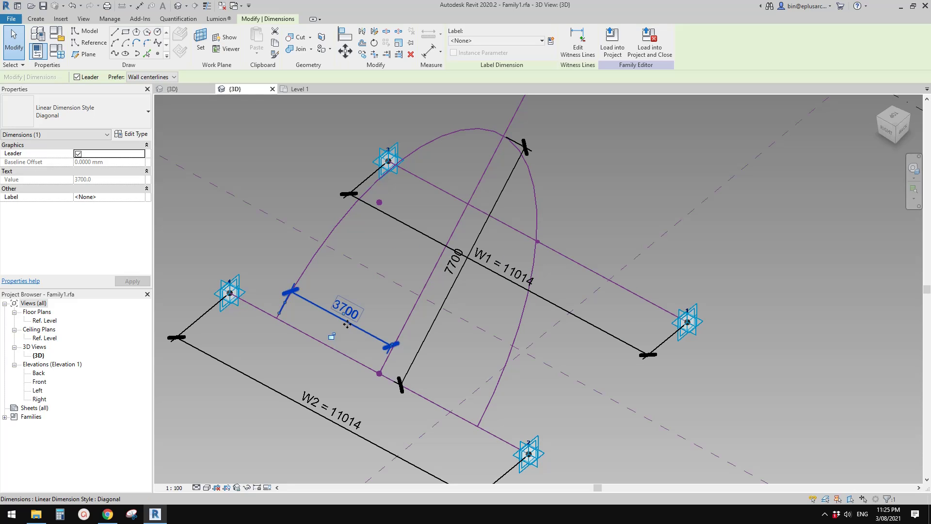
pyautogui.click(551, 40)
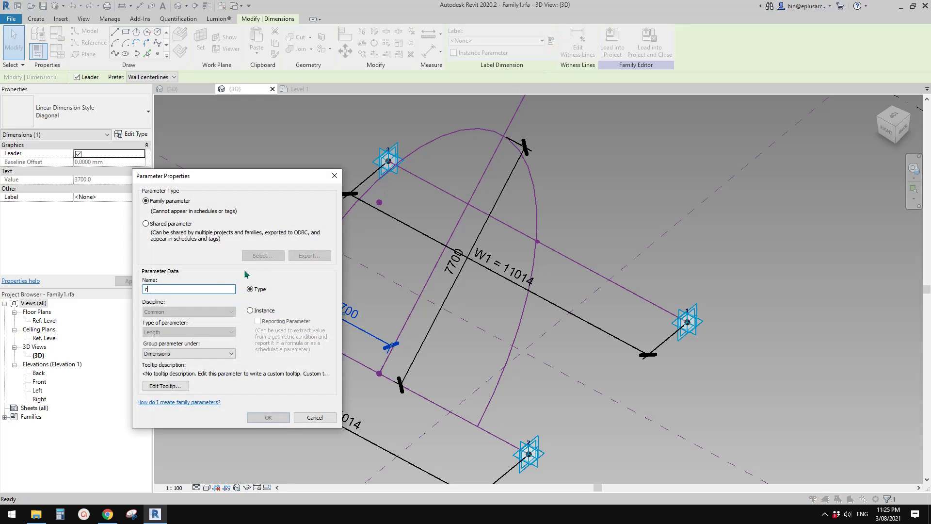
pyautogui.write('rR2A')
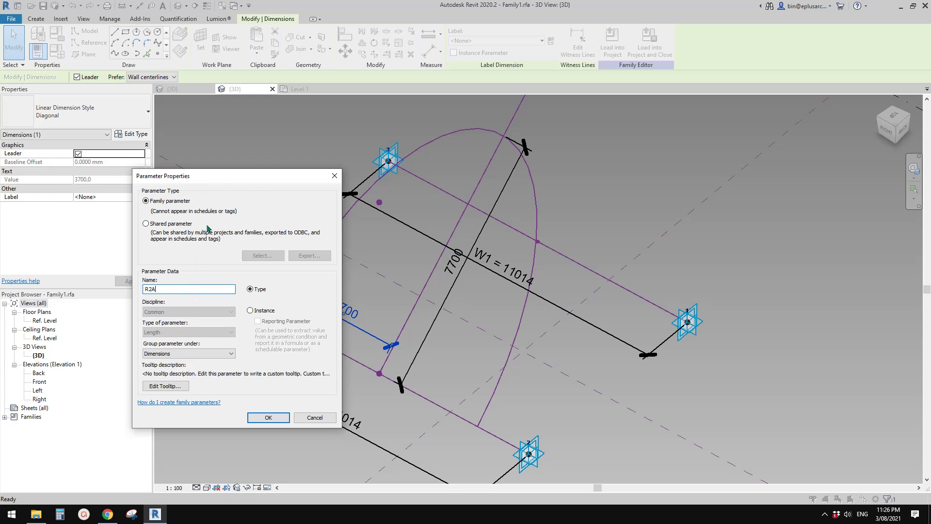
pyautogui.moveTo(282, 177); pyautogui.dragTo(219, 168)
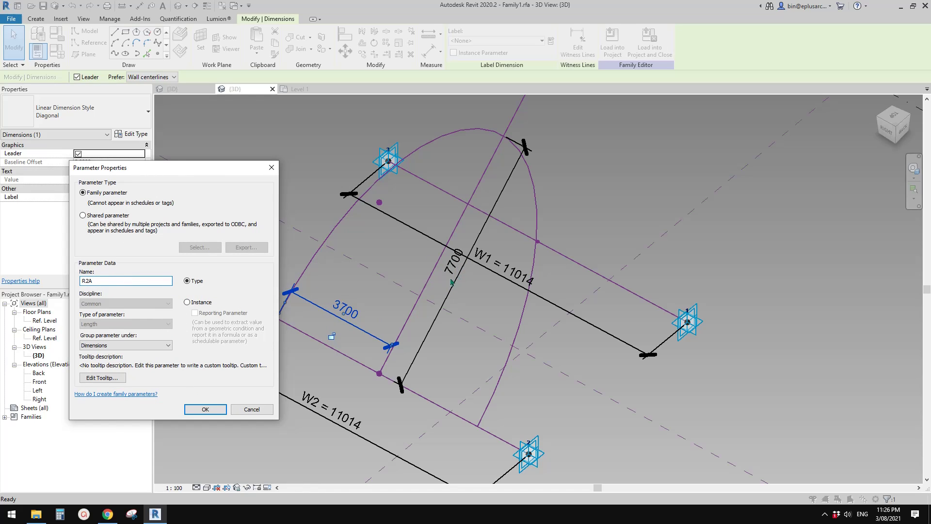
pyautogui.click(190, 302)
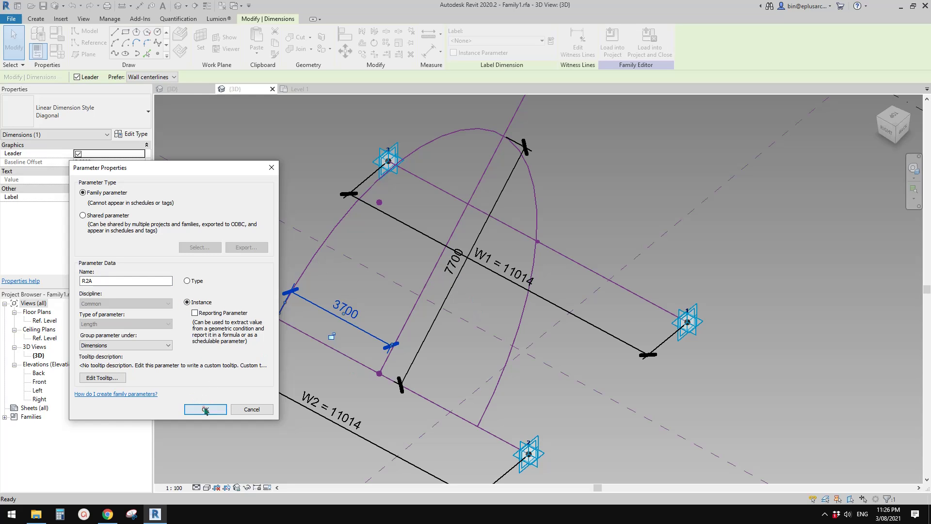
pyautogui.click(205, 409)
# - Label the partial ellipse's height dimension along the inclined line with a new instance family parameter named R2B
pyautogui.click(457, 275)
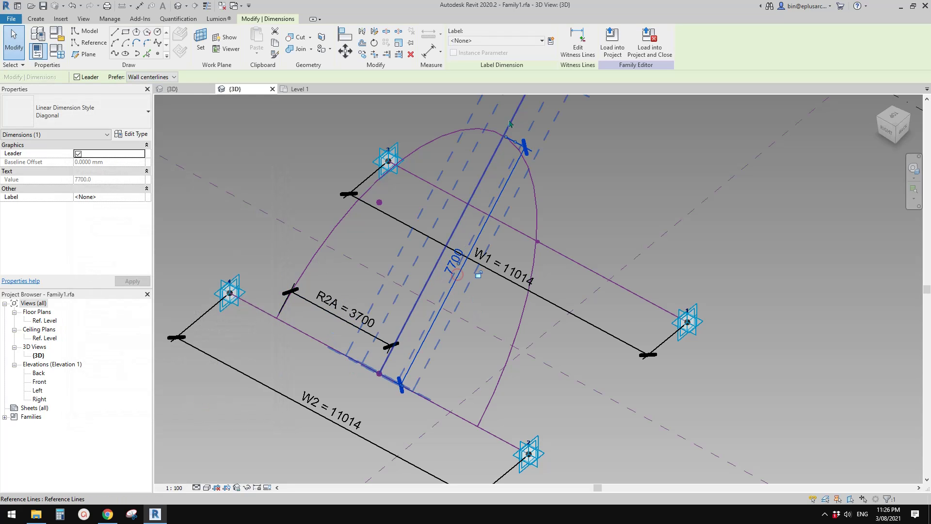
pyautogui.click(551, 41)
pyautogui.write('R2B')
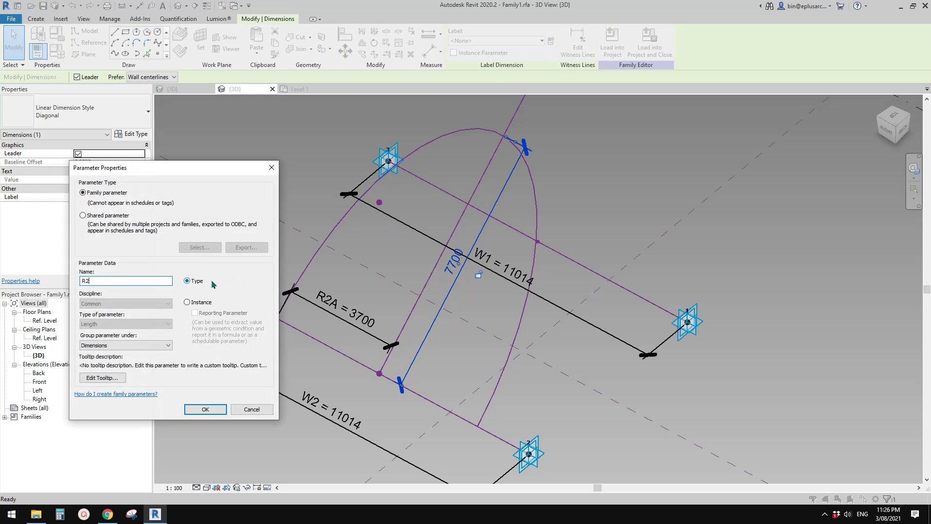
pyautogui.click(187, 302)
pyautogui.click(205, 409)
pyautogui.keyDown('shift'); pyautogui.moveTo(461, 291); pyautogui.dragTo(409, 305, button='middle'); pyautogui.keyUp('shift')
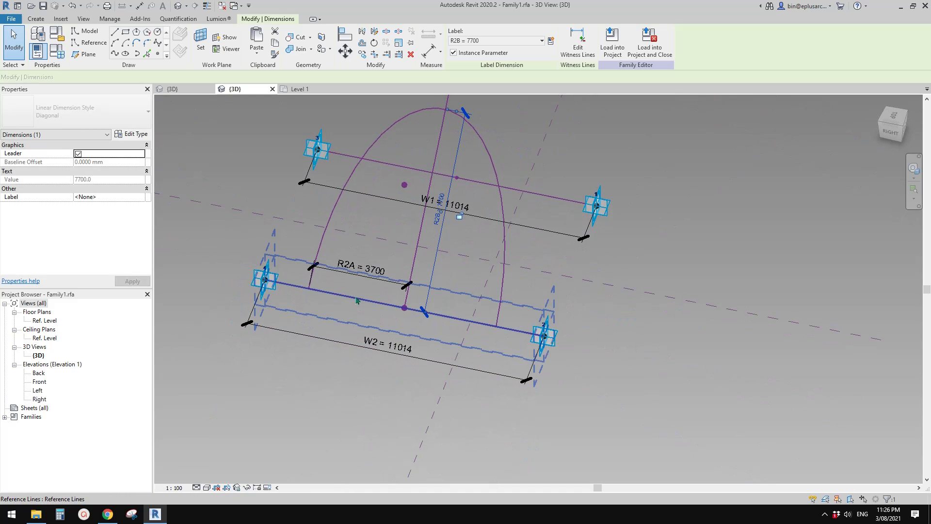
# - Examine the partial ellipse and compare its R2A half-width dimension with the W2 base line's width
pyautogui.click(324, 246)
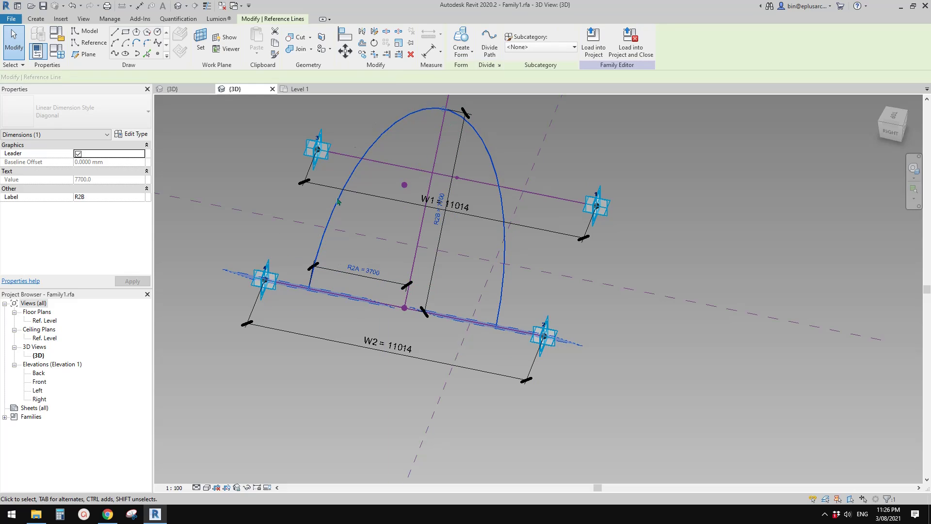
pyautogui.scroll(-1, 357, 228)
pyautogui.moveTo(358, 251); pyautogui.dragTo(369, 320, button='middle')
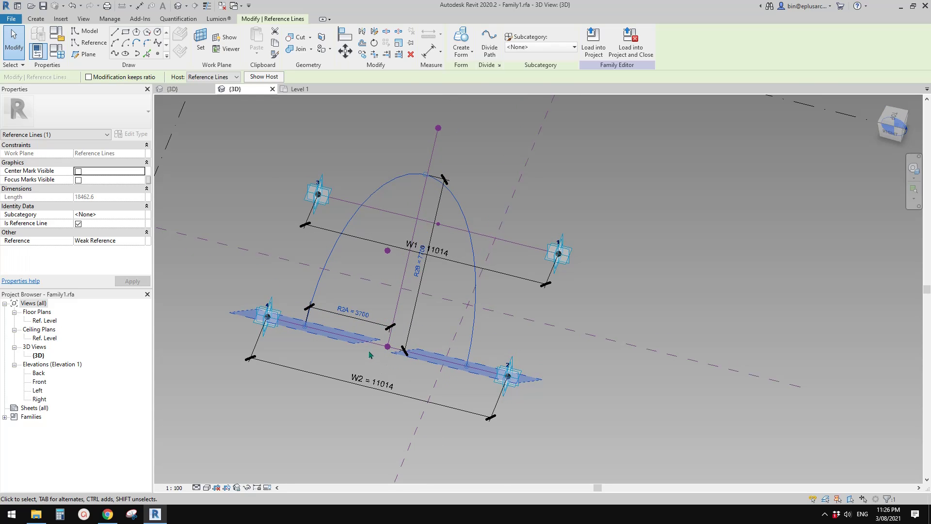
pyautogui.scroll(2, 388, 364)
pyautogui.click(328, 303)
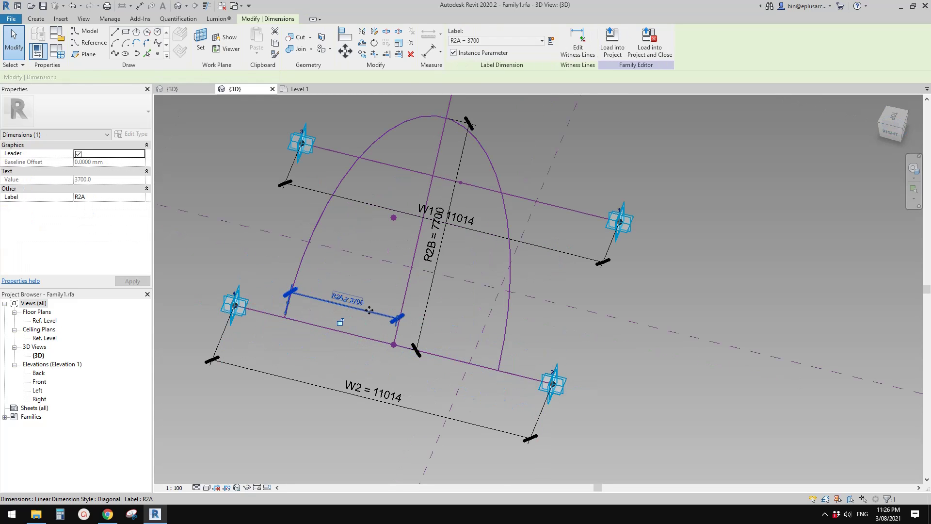
pyautogui.keyDown('shift'); pyautogui.moveTo(373, 325); pyautogui.dragTo(370, 274, button='middle'); pyautogui.keyUp('shift')
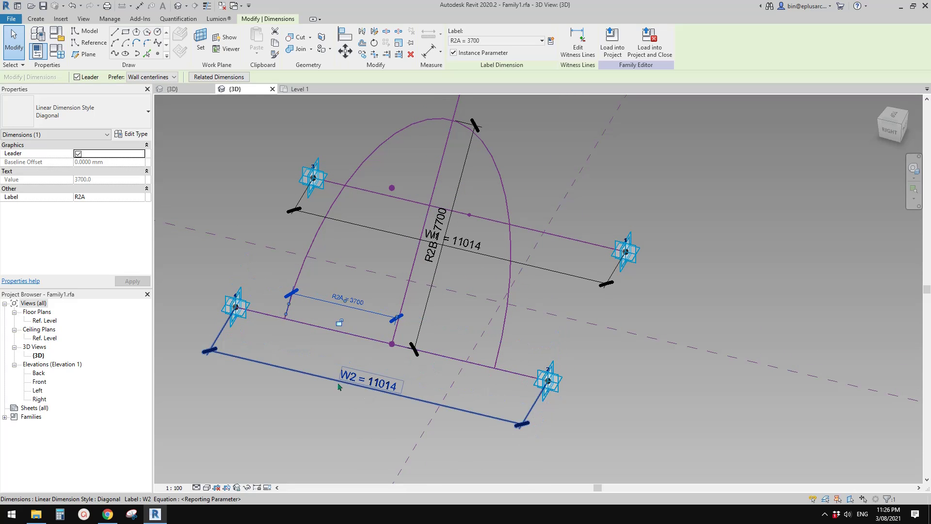
# - Set the R2A parameter's formula to W2/2 in the family types
pyautogui.keyDown('shift'); pyautogui.moveTo(192, 144); pyautogui.dragTo(194, 148, button='middle'); pyautogui.keyUp('shift')
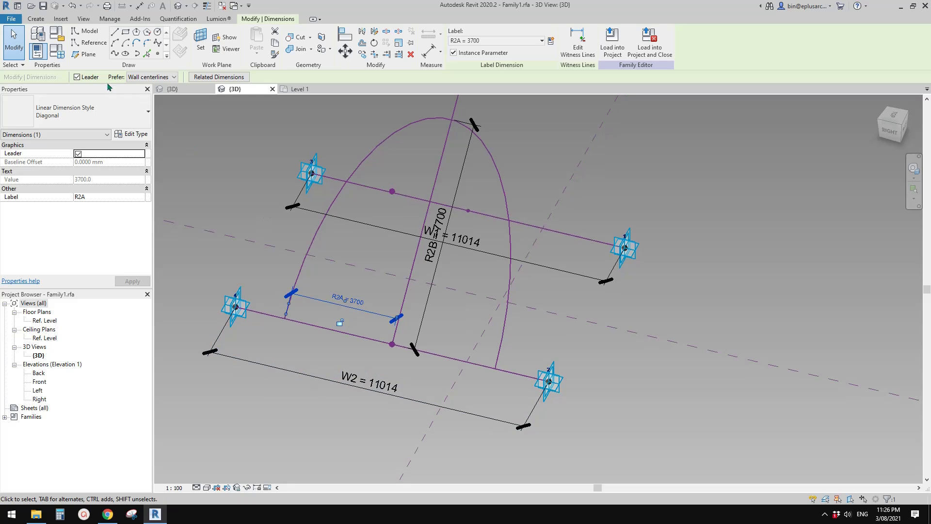
pyautogui.click(56, 50)
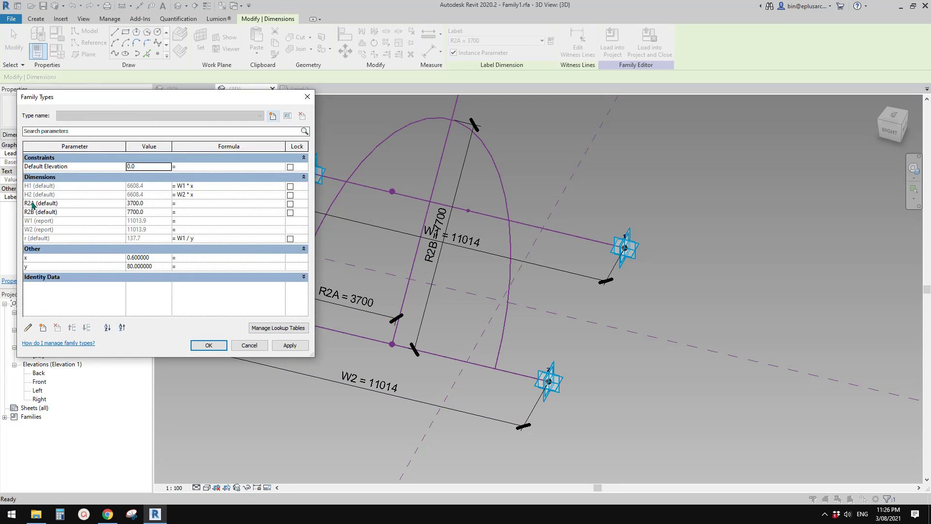
pyautogui.click(189, 203)
pyautogui.write('W2/2')
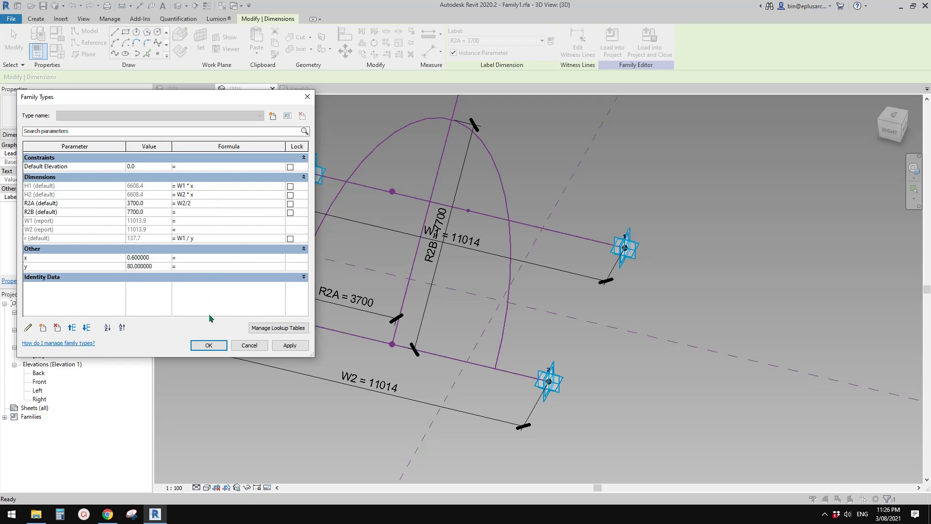
pyautogui.click(209, 345)
pyautogui.press('Escape')
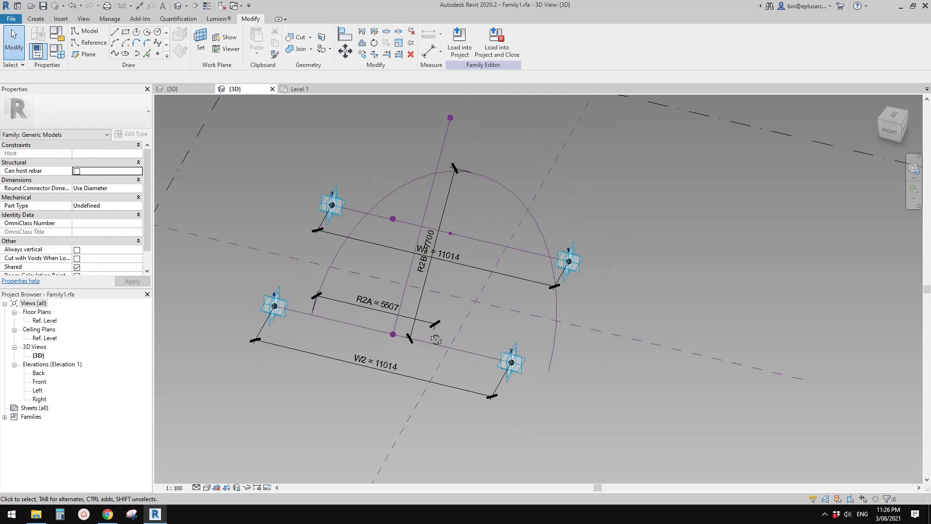
# - Make the center mark of the partial ellipse reference line visible
pyautogui.keyDown('shift'); pyautogui.moveTo(436, 340); pyautogui.dragTo(524, 218, button='middle'); pyautogui.keyUp('shift')
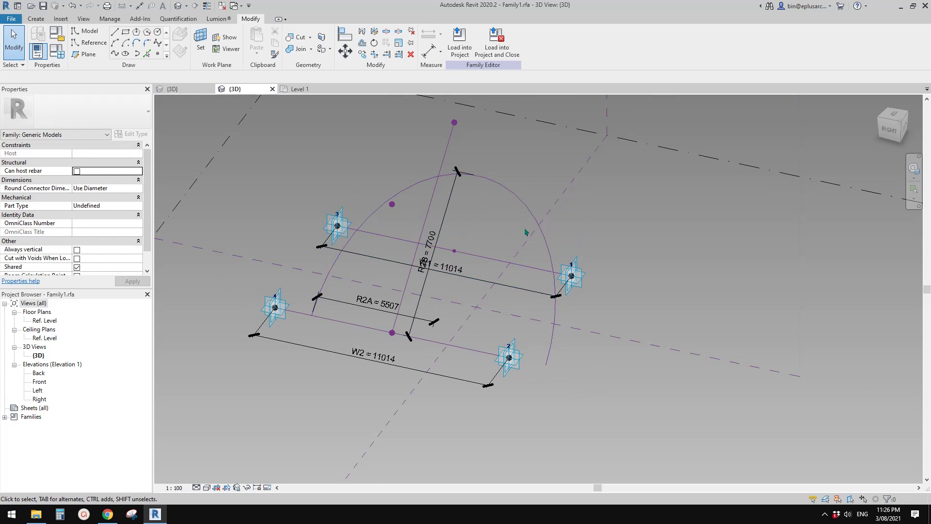
pyautogui.scroll(1, 507, 214)
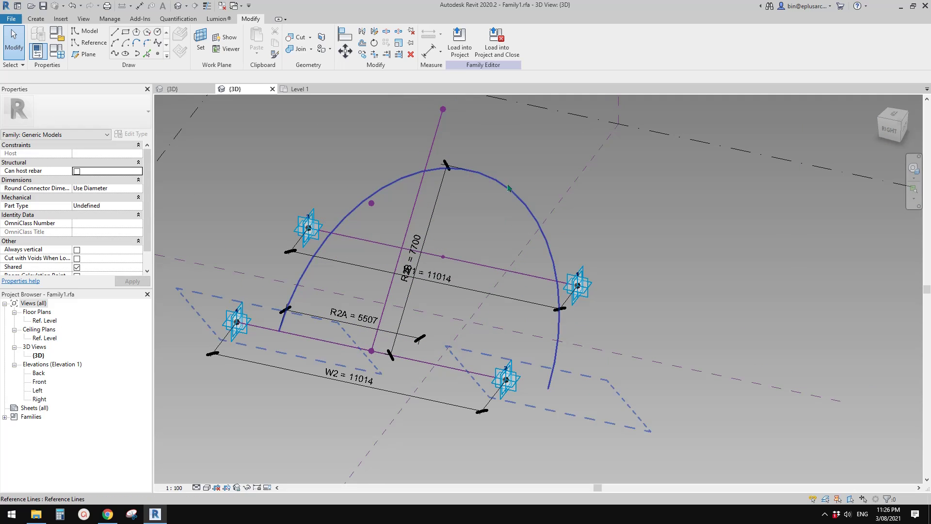
pyautogui.click(506, 192)
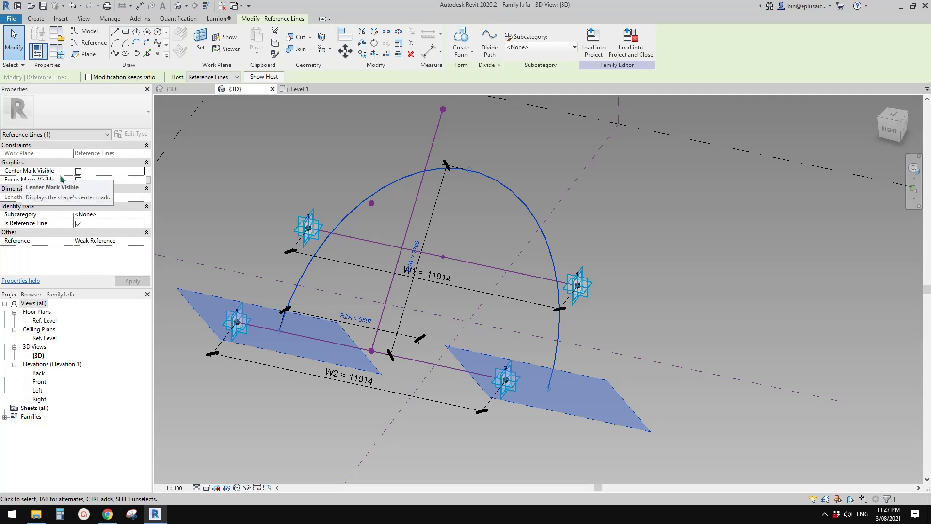
pyautogui.click(78, 174)
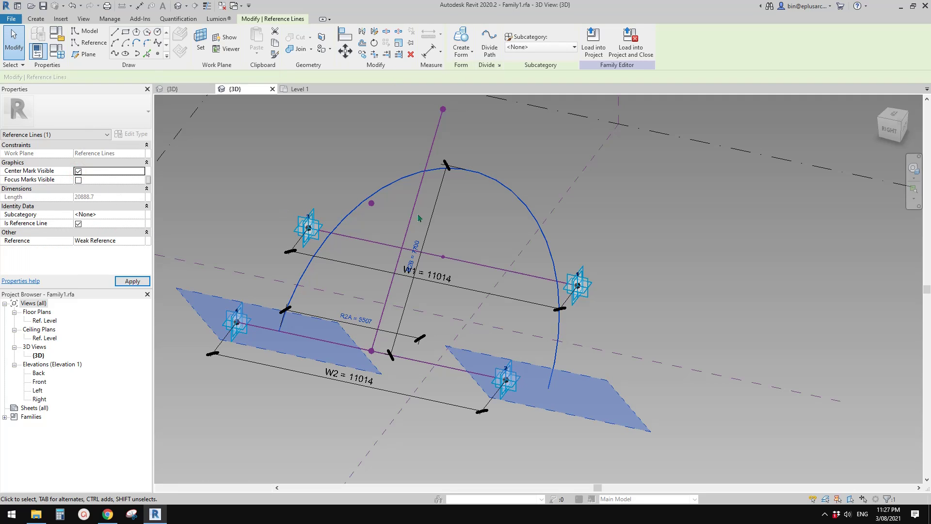
pyautogui.keyDown('shift'); pyautogui.moveTo(485, 201); pyautogui.dragTo(496, 195, button='middle'); pyautogui.keyUp('shift')
pyautogui.click(478, 199)
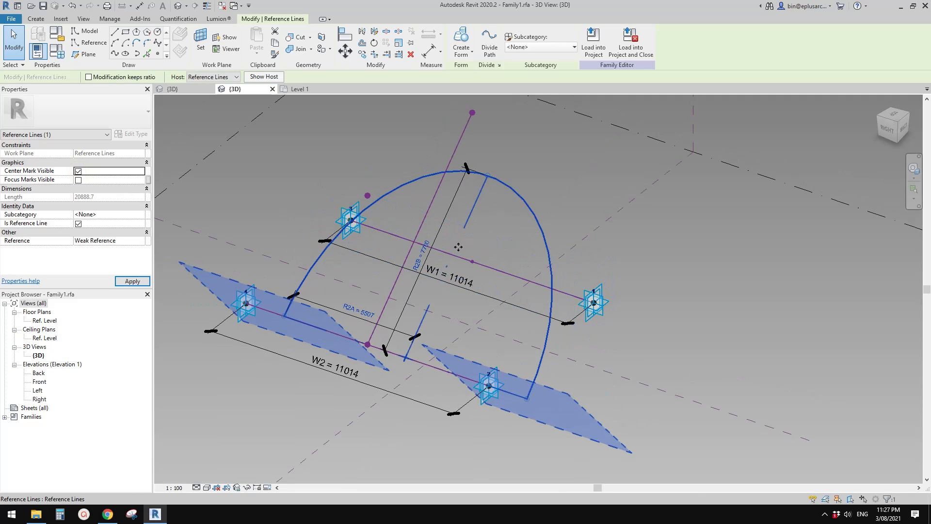
pyautogui.click(466, 260)
# - Align the partial ellipse's center mark to the inclined reference line and lock the alignment
pyautogui.moveTo(466, 261); pyautogui.dragTo(434, 274, button='middle')
pyautogui.press('l')
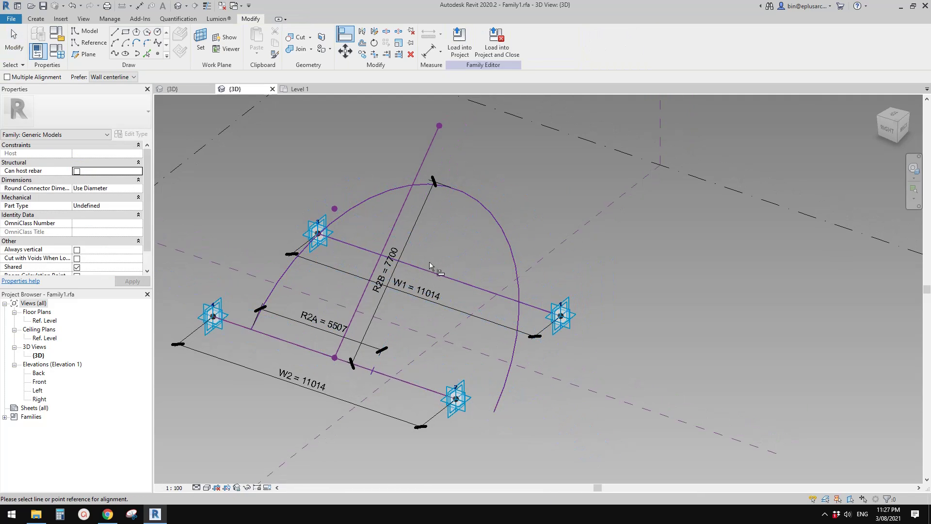
pyautogui.click(402, 214)
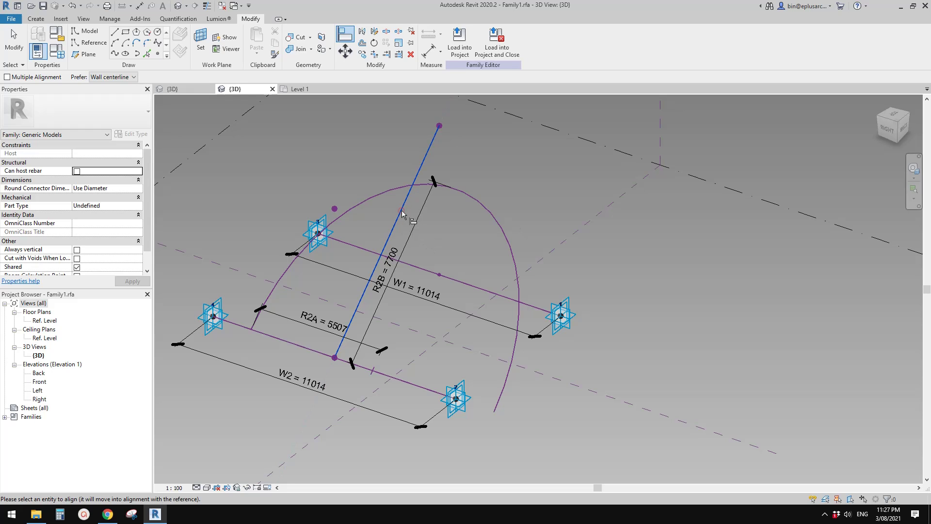
pyautogui.click(439, 228)
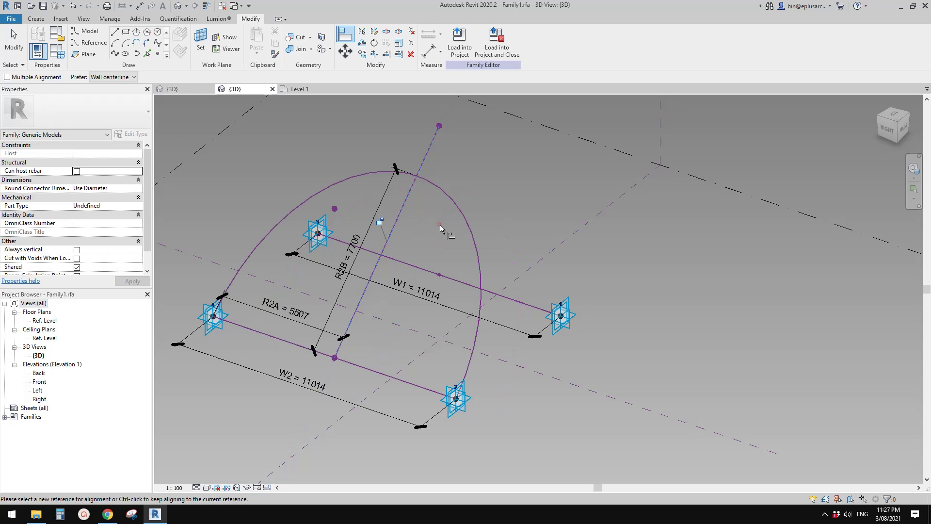
pyautogui.click(381, 222)
pyautogui.scroll(-2, 393, 246)
pyautogui.keyDown('shift'); pyautogui.moveTo(430, 298); pyautogui.dragTo(480, 303); pyautogui.keyUp('shift')
pyautogui.press('Escape')
pyautogui.press('Escape')
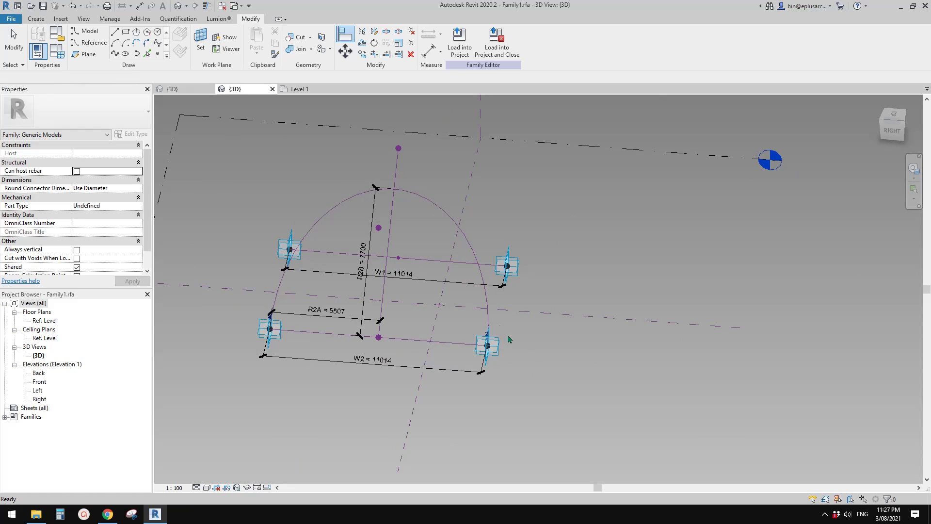
# - Move adaptive point 2 slightly to test that the half-ellipse follows the W2 base line
pyautogui.click(501, 349)
pyautogui.click(503, 355)
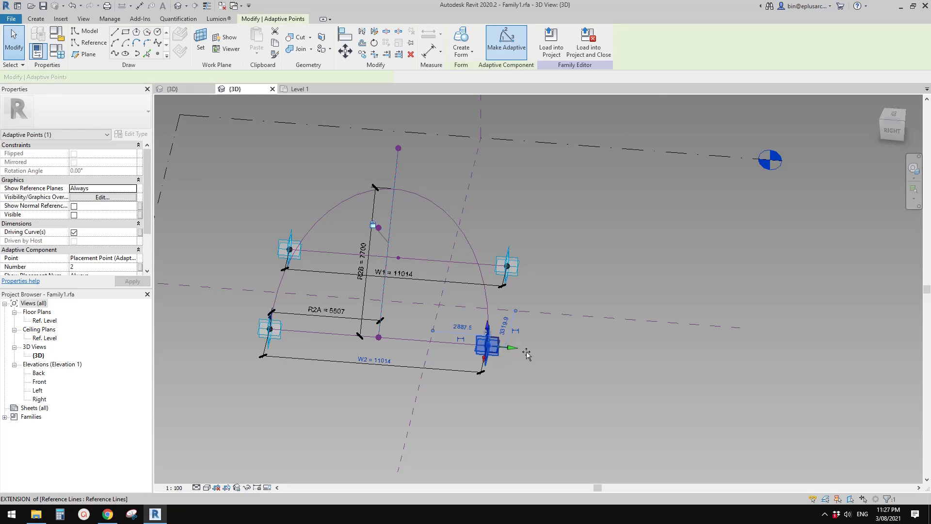
pyautogui.moveTo(529, 354); pyautogui.dragTo(499, 348)
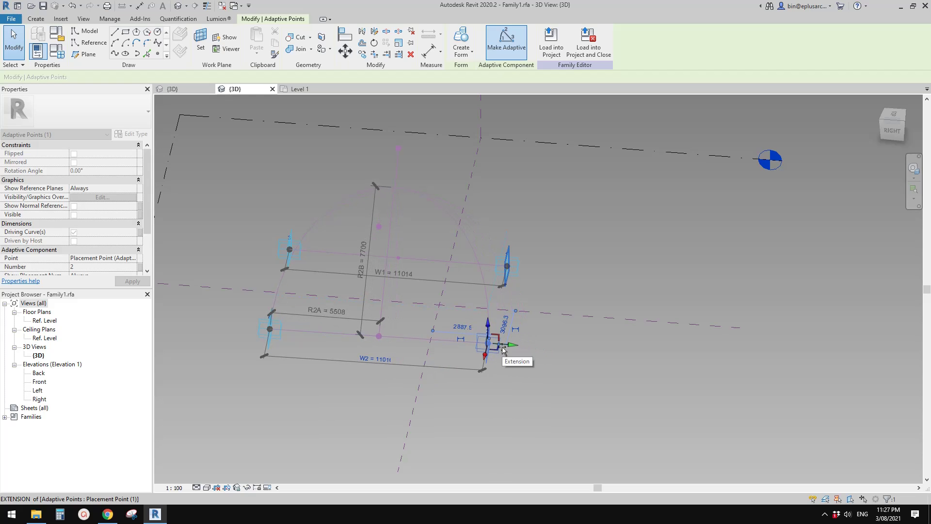
pyautogui.scroll(-1, 497, 348)
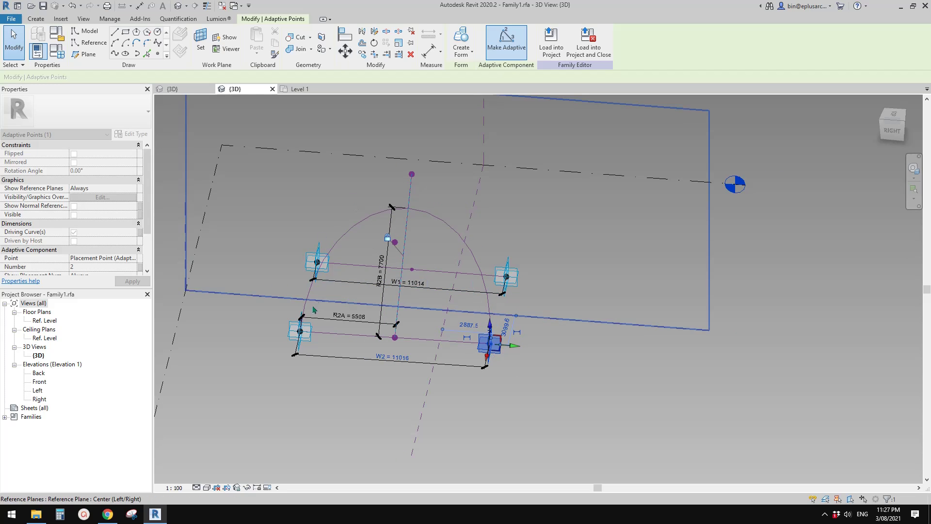
# - Select the R2B dimension and capture a side view of the inclined line with the Snipping Tool
pyautogui.keyDown('shift'); pyautogui.moveTo(323, 338); pyautogui.dragTo(325, 325, button='middle'); pyautogui.keyUp('shift')
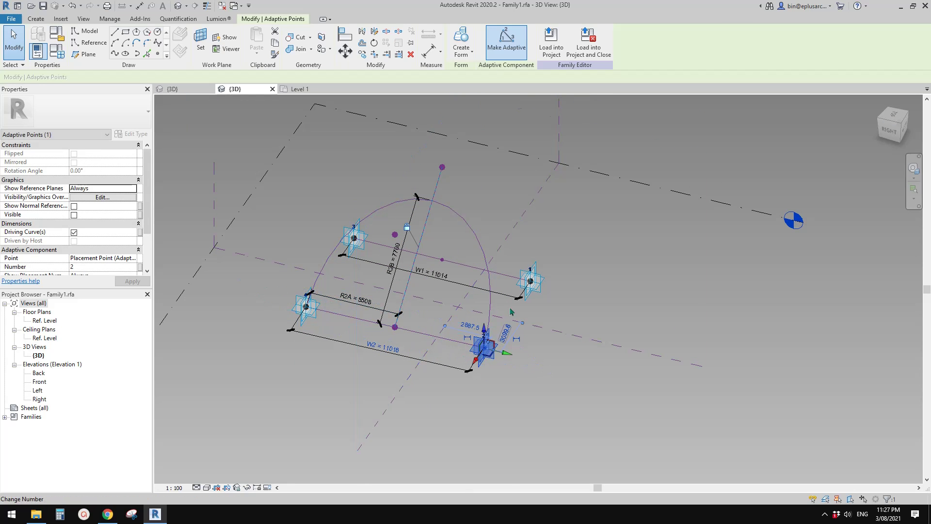
pyautogui.moveTo(416, 345)
pyautogui.keyDown('shift'); pyautogui.mouseDown(button='middle')
pyautogui.moveTo(437, 332)
pyautogui.moveTo(407, 335)
pyautogui.mouseUp(button='middle'); pyautogui.keyUp('shift')
pyautogui.click(473, 300)
pyautogui.moveTo(476, 299); pyautogui.dragTo(392, 279, button='middle')
pyautogui.click(456, 296)
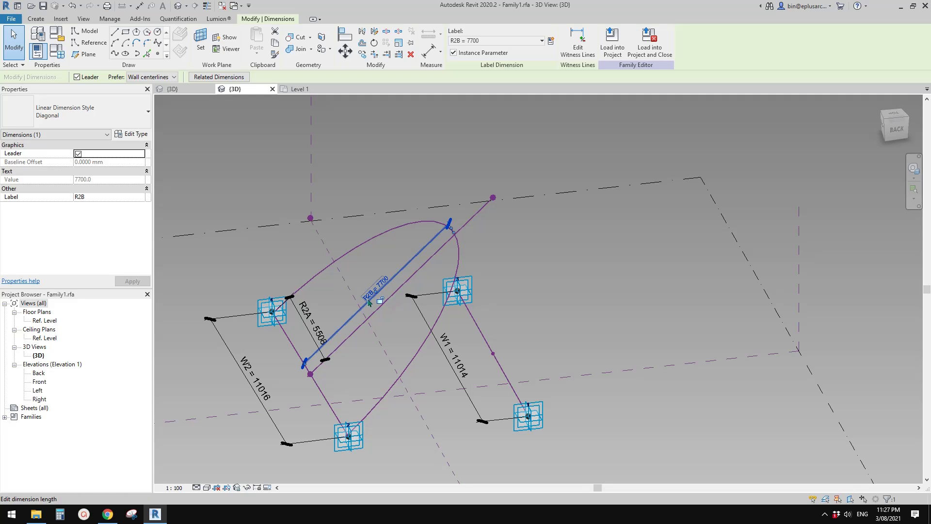
pyautogui.moveTo(424, 319); pyautogui.dragTo(381, 205, button='middle')
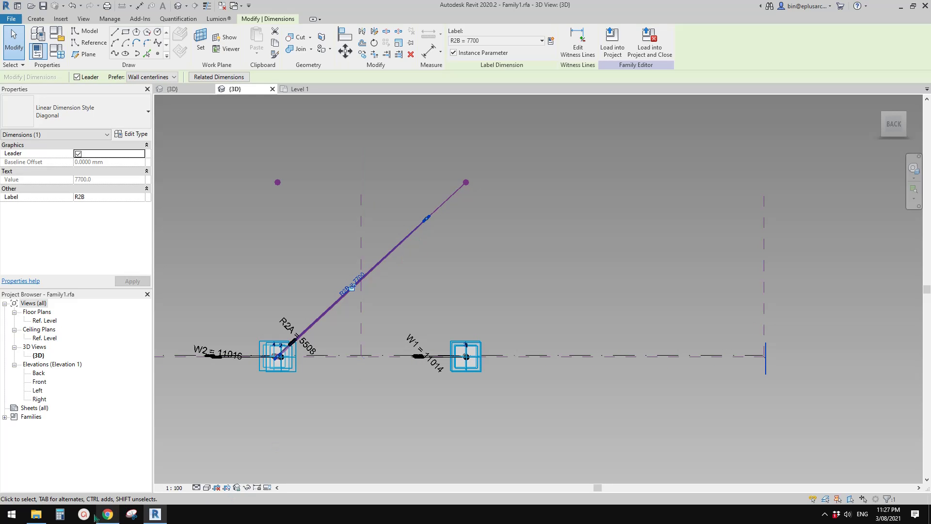
pyautogui.click(132, 515)
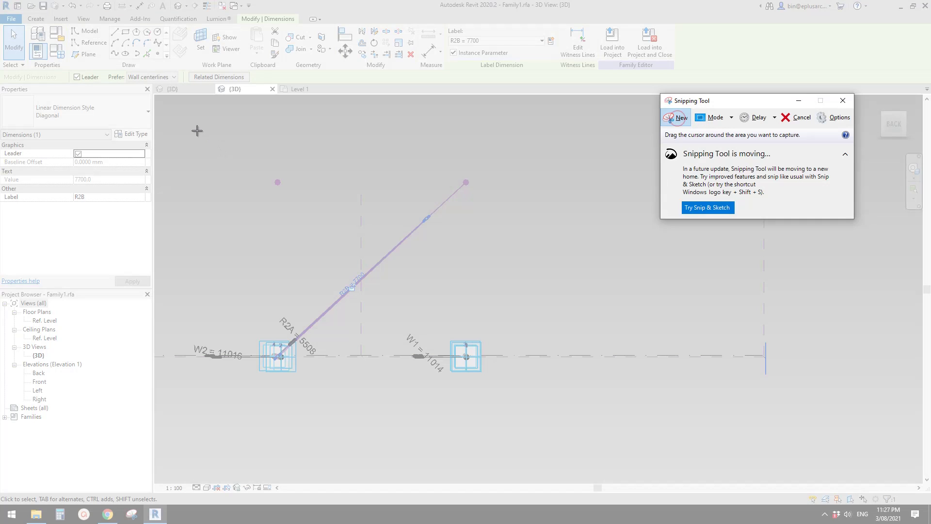
pyautogui.moveTo(197, 131); pyautogui.dragTo(615, 446)
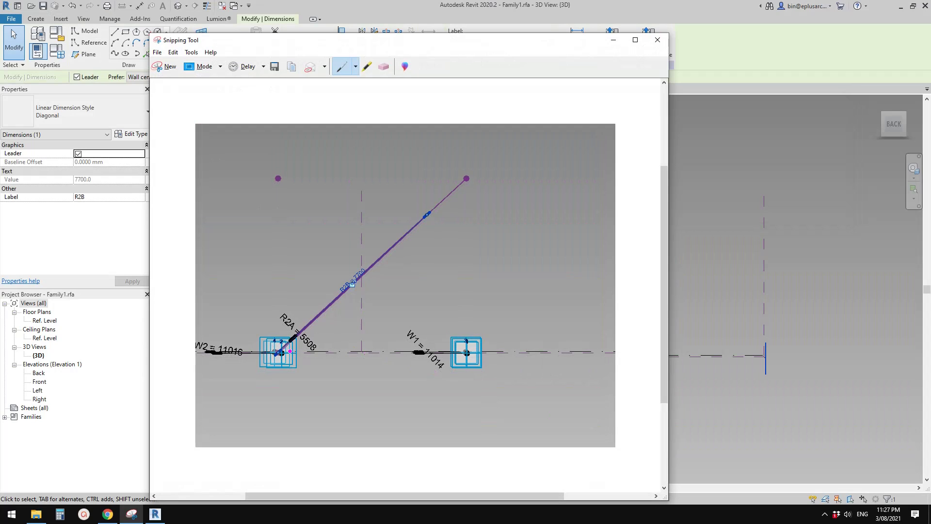
# - Sketch a right triangle over the snip along the inclined line, labelling its height H1 and its base RP
pyautogui.moveTo(279, 354); pyautogui.dragTo(396, 237)
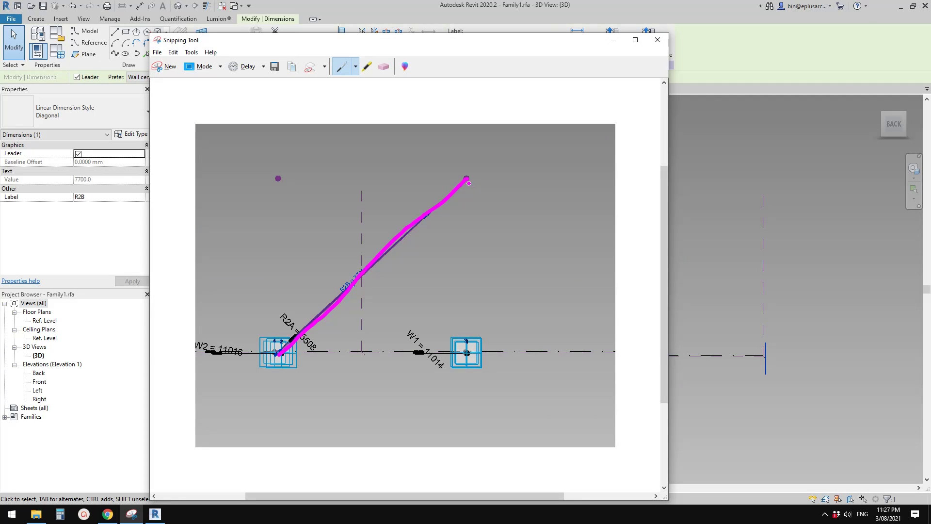
pyautogui.moveTo(464, 214); pyautogui.dragTo(467, 356)
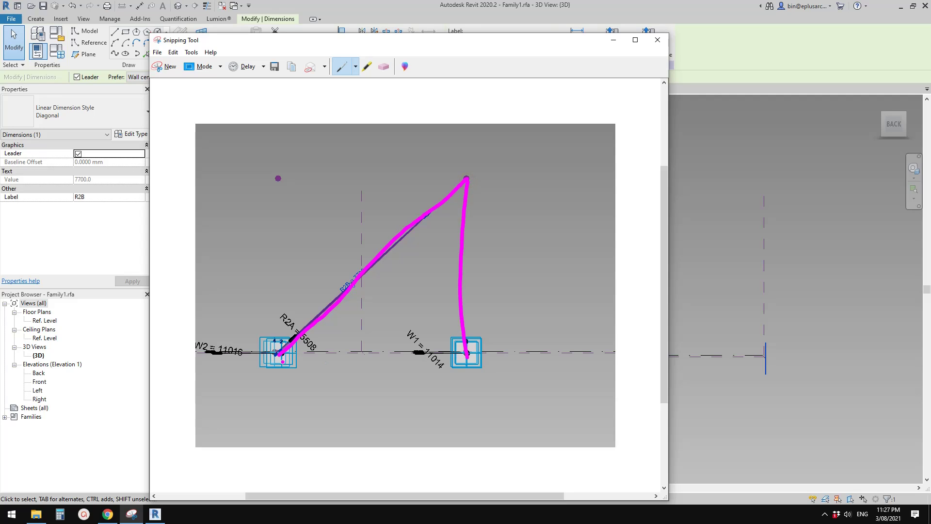
pyautogui.moveTo(291, 355); pyautogui.dragTo(456, 355)
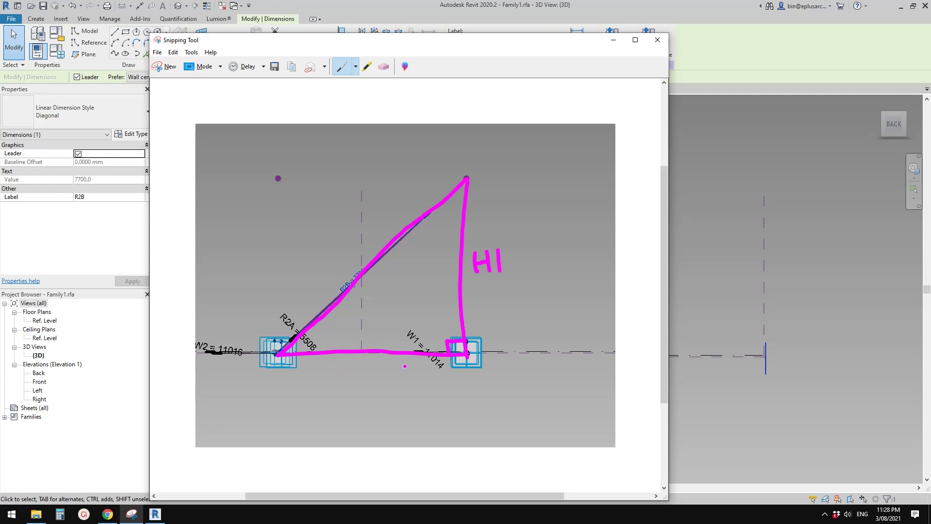
pyautogui.moveTo(277, 355)
pyautogui.mouseDown()
pyautogui.moveTo(393, 371)
pyautogui.moveTo(468, 361)
pyautogui.moveTo(468, 353)
pyautogui.mouseUp()
pyautogui.moveTo(362, 394)
pyautogui.mouseDown()
pyautogui.moveTo(378, 411)
pyautogui.moveTo(392, 395)
pyautogui.moveTo(379, 404)
pyautogui.mouseUp()
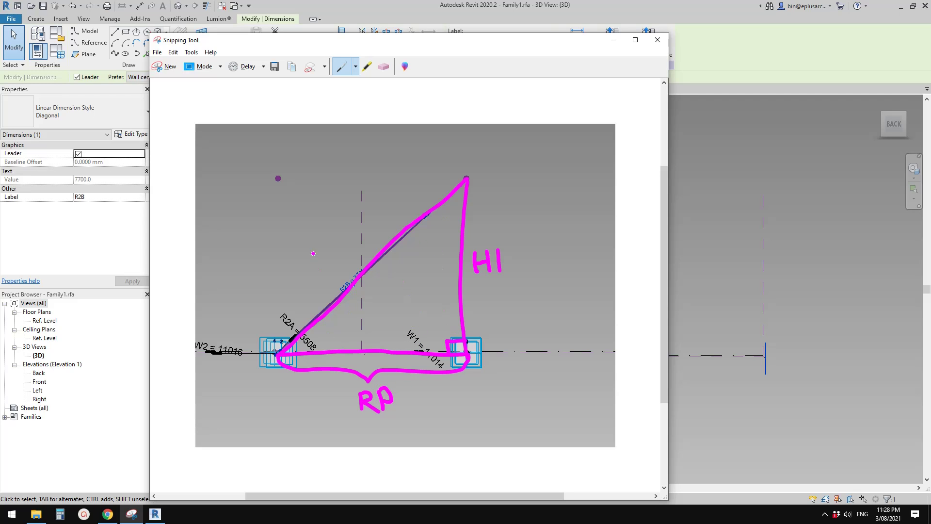
# - Mark the triangle's hypotenuse with an arrow and write the formula R2B = √(H1² + RP²) on the snip
pyautogui.moveTo(336, 237); pyautogui.dragTo(362, 265)
pyautogui.moveTo(236, 179); pyautogui.dragTo(270, 195)
pyautogui.moveTo(308, 155)
pyautogui.mouseDown()
pyautogui.moveTo(450, 140)
pyautogui.moveTo(311, 194)
pyautogui.moveTo(328, 185)
pyautogui.mouseUp()
pyautogui.moveTo(340, 163)
pyautogui.mouseDown()
pyautogui.moveTo(338, 182)
pyautogui.moveTo(349, 183)
pyautogui.mouseUp()
pyautogui.moveTo(355, 157)
pyautogui.mouseDown()
pyautogui.moveTo(414, 180)
pyautogui.moveTo(440, 160)
pyautogui.mouseUp()
pyautogui.moveTo(299, 216); pyautogui.dragTo(455, 190)
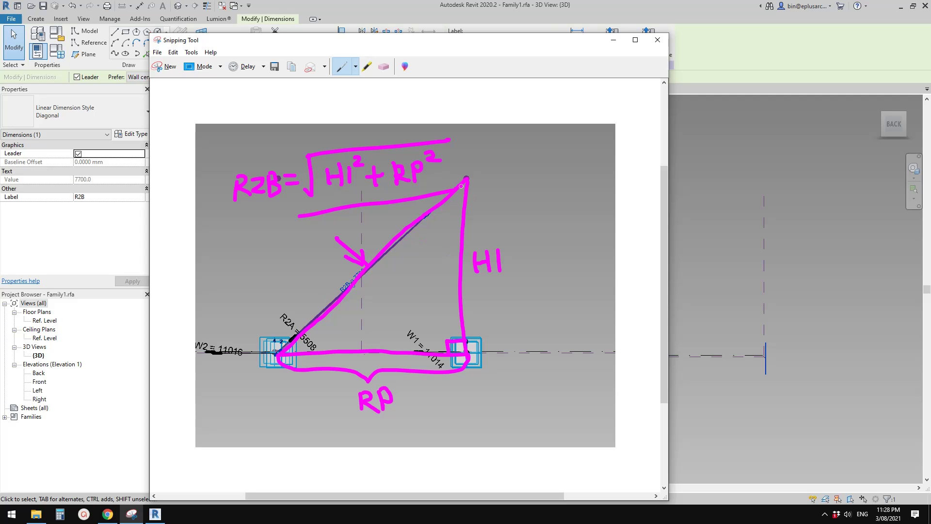
# - Switch back to Revit and place an aligned dimension between adaptive points 2 and 1
pyautogui.click(738, 216)
pyautogui.keyDown('shift'); pyautogui.moveTo(378, 255); pyautogui.dragTo(435, 273, button='middle'); pyautogui.keyUp('shift')
pyautogui.scroll(2, 442, 272)
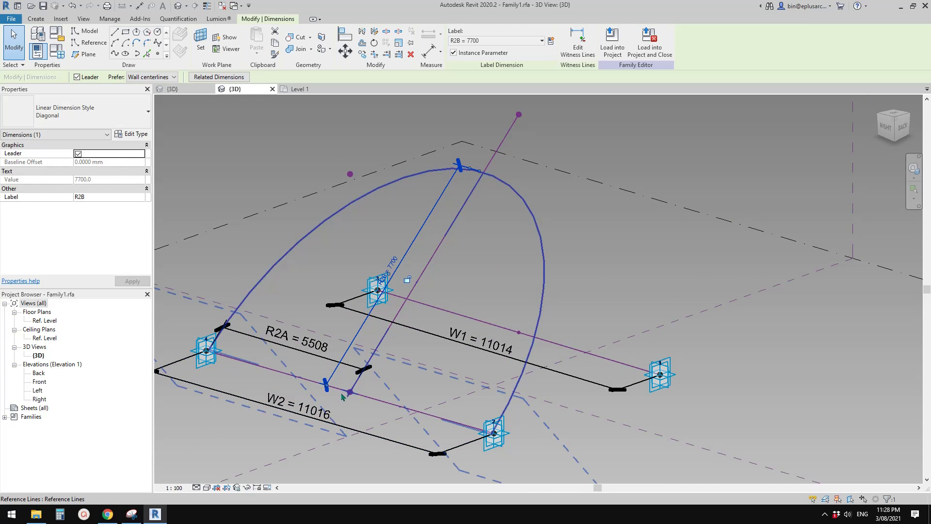
pyautogui.click(500, 180)
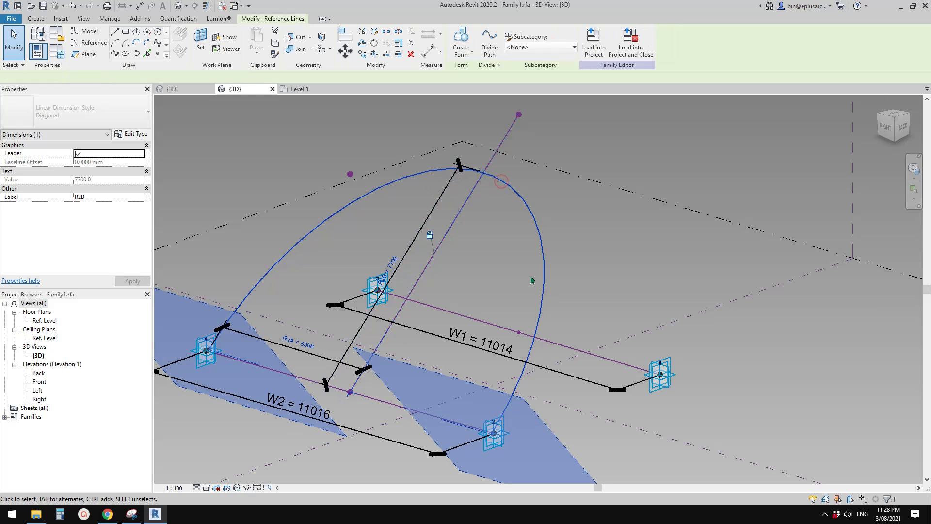
pyautogui.moveTo(444, 296); pyautogui.dragTo(395, 366, button='middle')
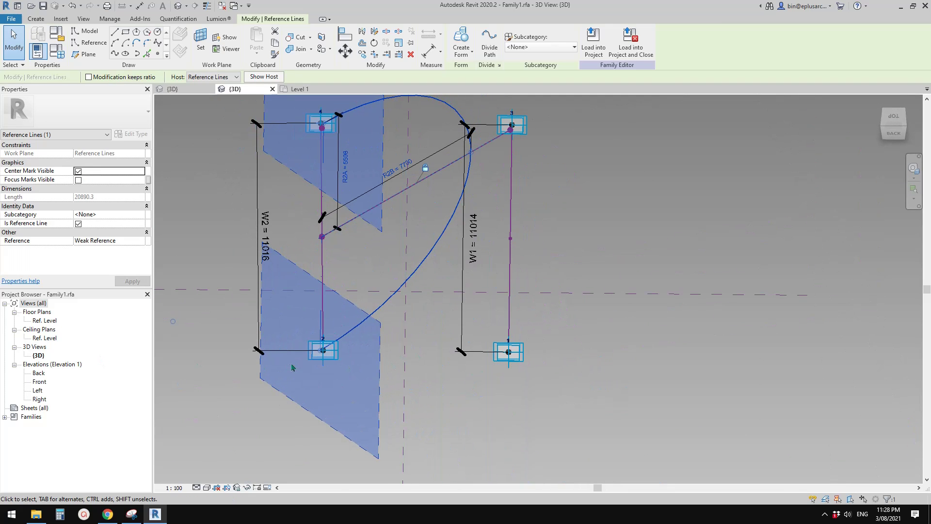
pyautogui.moveTo(446, 369); pyautogui.dragTo(357, 322, button='middle')
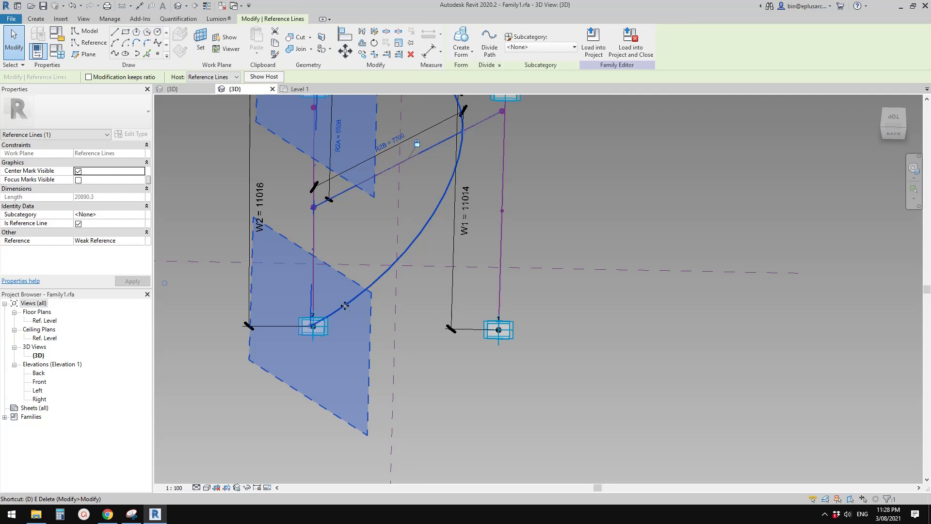
pyautogui.press('d')
pyautogui.press('i')
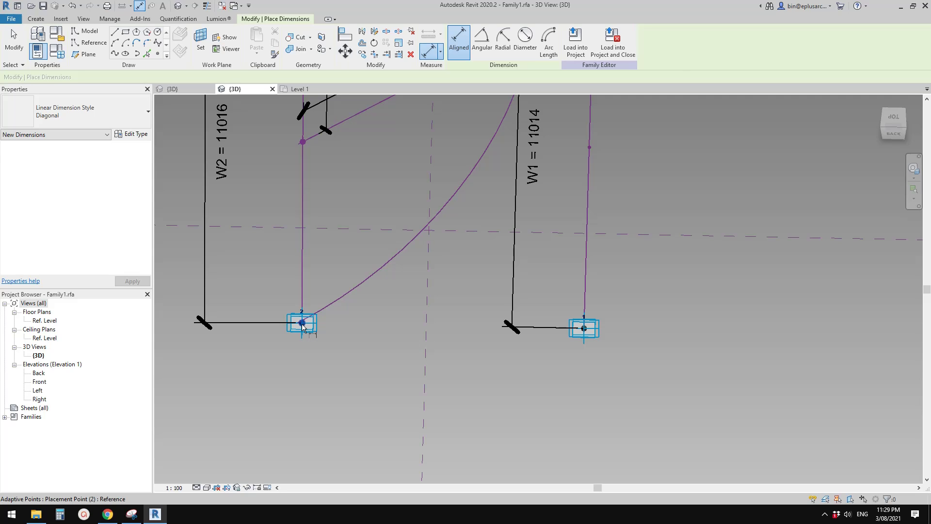
pyautogui.click(302, 323)
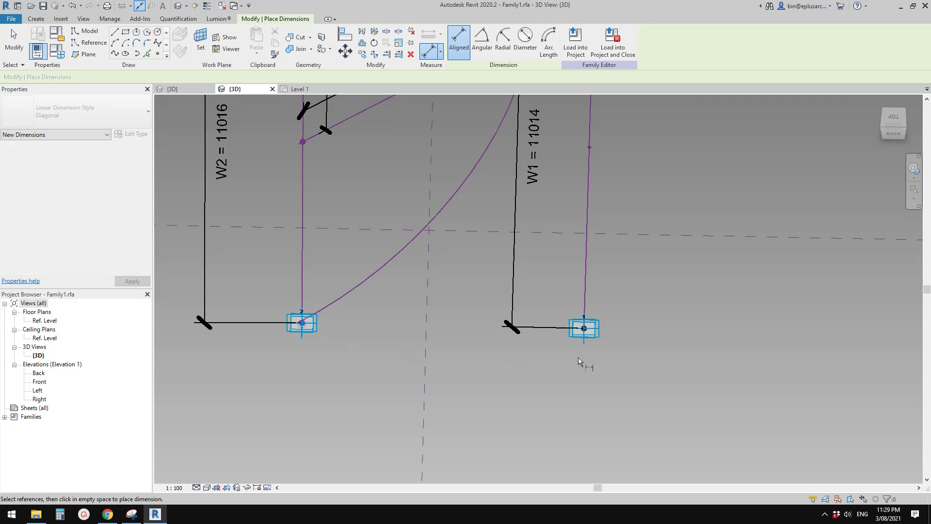
pyautogui.click(585, 329)
pyautogui.click(446, 376)
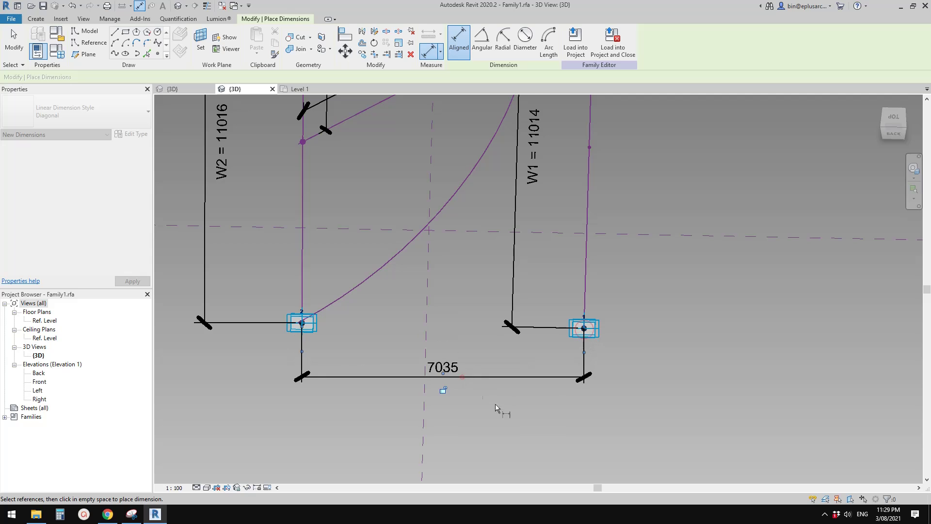
pyautogui.scroll(-3, 505, 406)
pyautogui.press('Escape')
# - Label the dimension between adaptive points 1 and 2 with a new instance reporting parameter named RP
pyautogui.keyDown('shift'); pyautogui.moveTo(494, 370); pyautogui.dragTo(496, 390, button='middle'); pyautogui.keyUp('shift')
pyautogui.scroll(1, 498, 393)
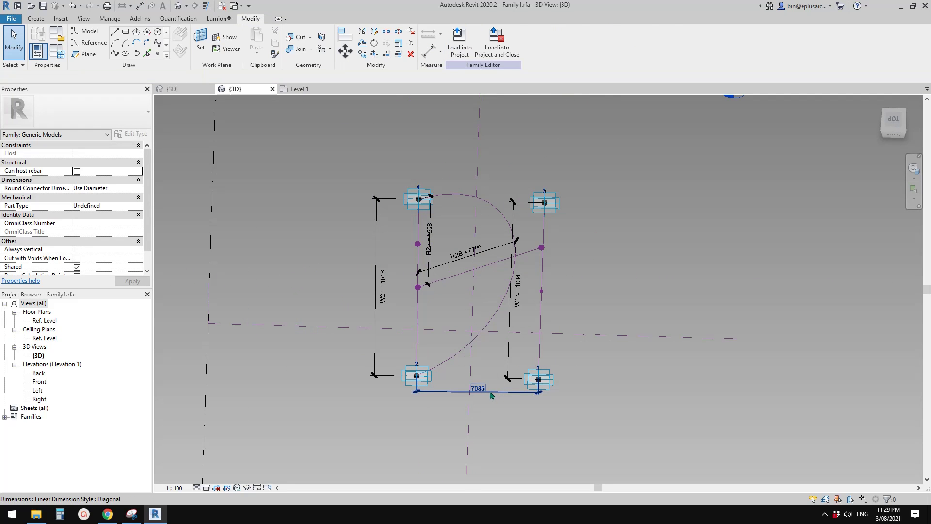
pyautogui.click(492, 391)
pyautogui.keyDown('shift'); pyautogui.moveTo(508, 305); pyautogui.dragTo(512, 319, button='middle'); pyautogui.keyUp('shift')
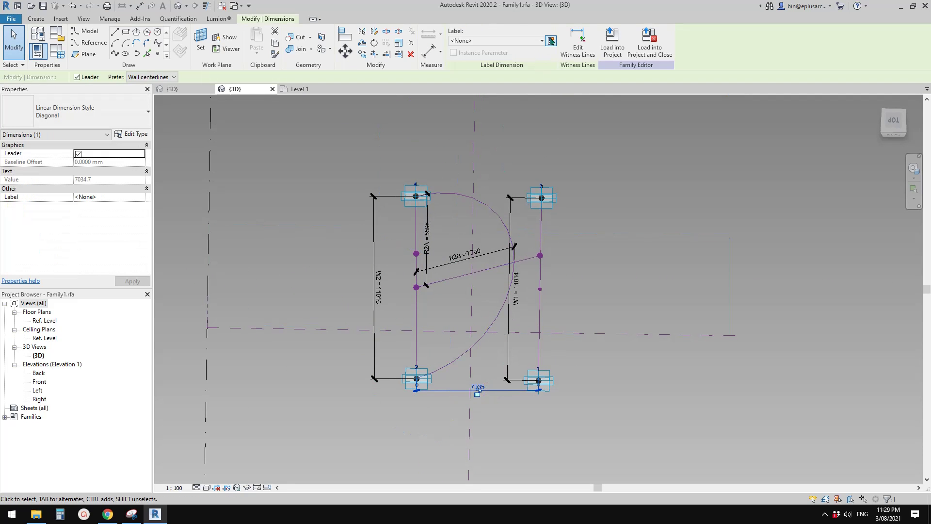
pyautogui.click(550, 41)
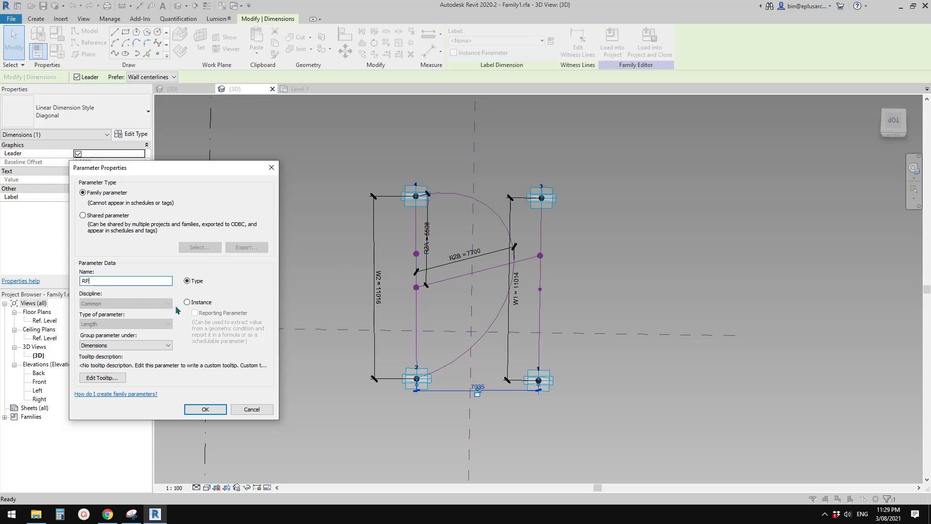
pyautogui.click(199, 302)
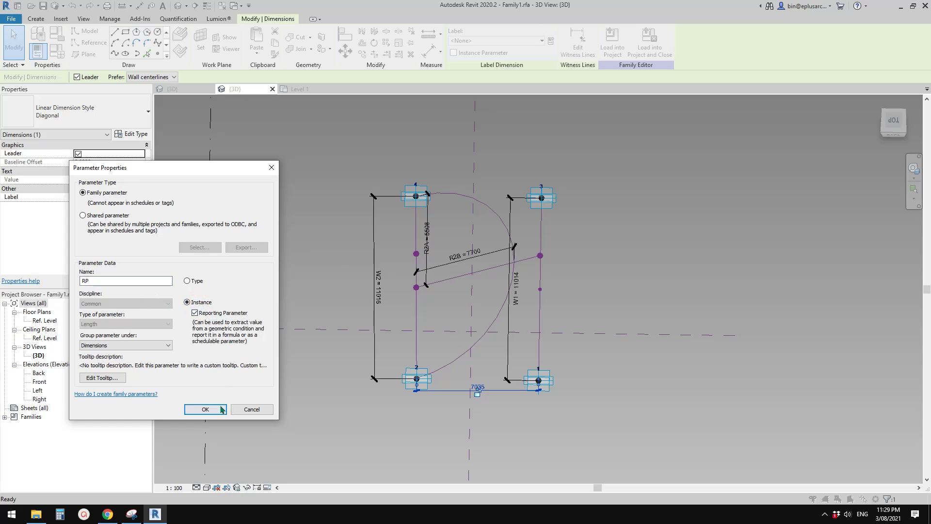
pyautogui.click(220, 409)
# - Give the R2B family parameter the formula SQRT(H1^2+RP^2) and apply it to the family
pyautogui.keyDown('shift'); pyautogui.moveTo(208, 402); pyautogui.dragTo(326, 252, button='middle'); pyautogui.keyUp('shift')
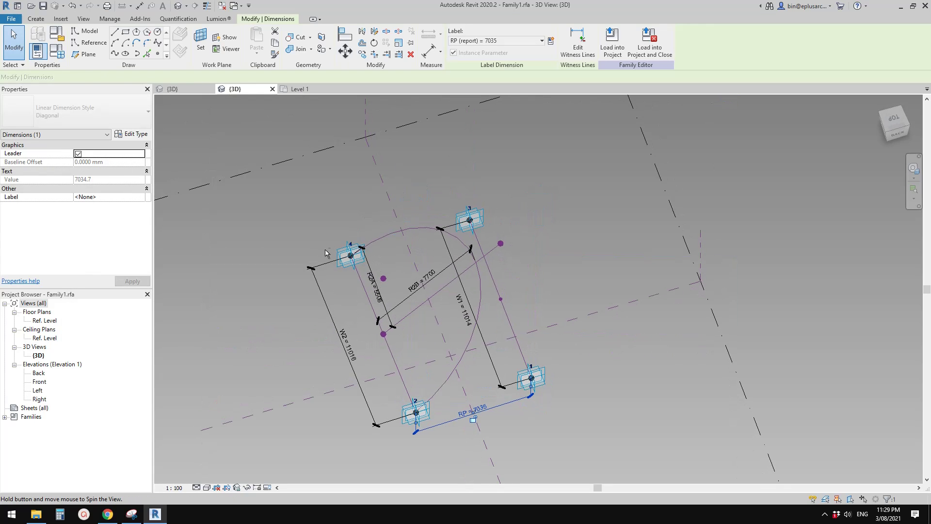
pyautogui.click(61, 57)
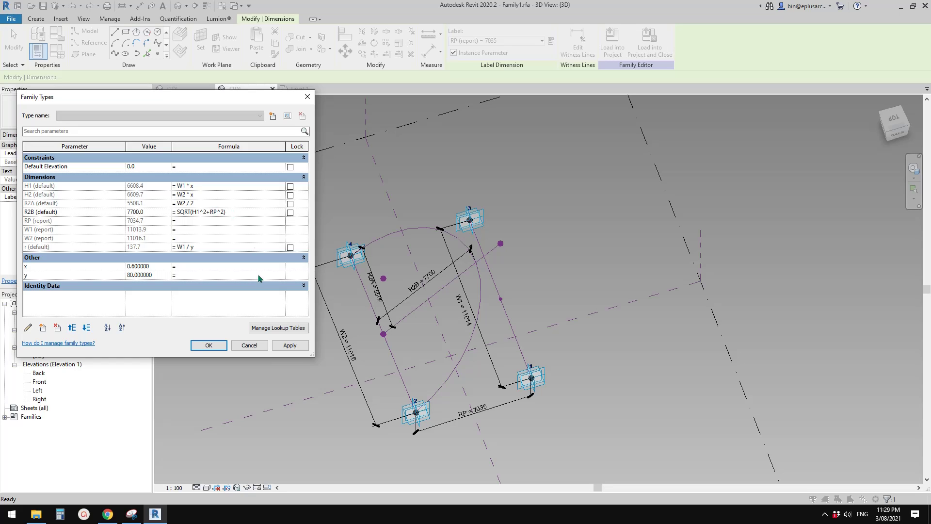
pyautogui.click(294, 345)
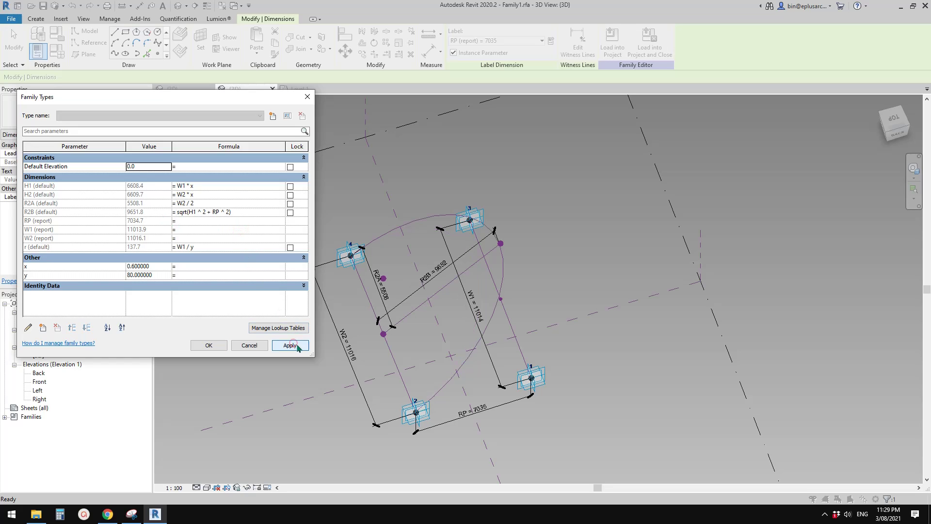
pyautogui.click(218, 348)
# - Examine from several angles how the half ellipse meets the upper end of the inclined reference line
pyautogui.scroll(3, 490, 272)
pyautogui.keyDown('shift'); pyautogui.moveTo(496, 270); pyautogui.dragTo(532, 235, button='middle'); pyautogui.keyUp('shift')
pyautogui.scroll(1, 461, 217)
pyautogui.scroll(7, 461, 214)
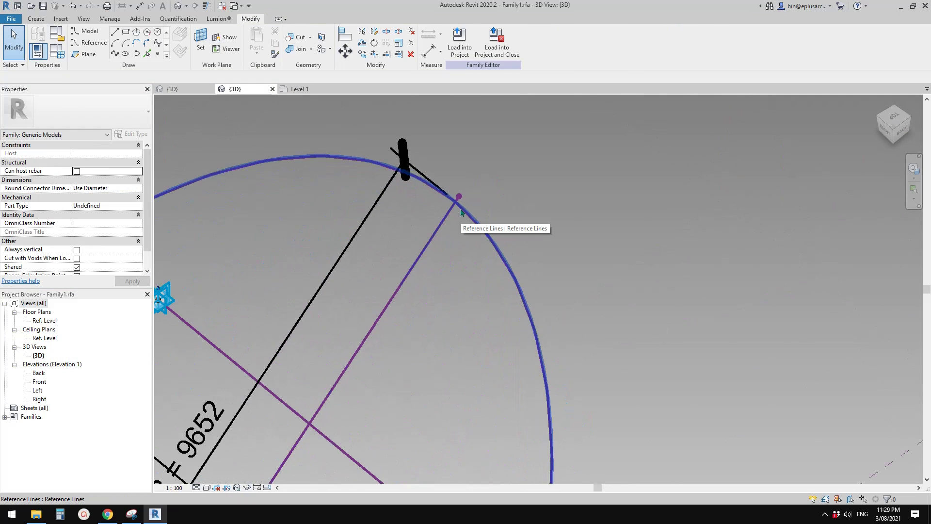
pyautogui.scroll(-4, 408, 279)
pyautogui.moveTo(408, 278); pyautogui.dragTo(478, 125, button='middle')
pyautogui.keyDown('shift'); pyautogui.moveTo(395, 293); pyautogui.dragTo(391, 272, button='middle'); pyautogui.keyUp('shift')
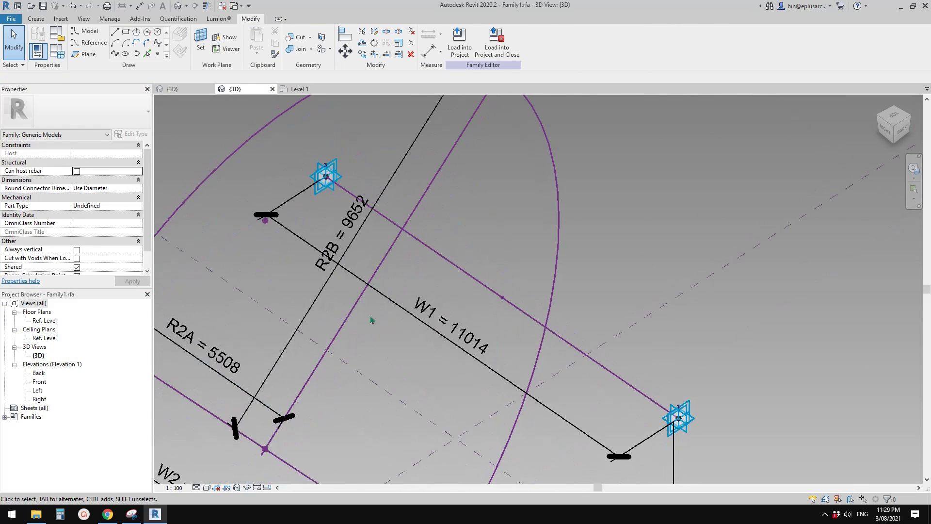
pyautogui.moveTo(372, 320); pyautogui.dragTo(415, 203, button='middle')
pyautogui.scroll(-2, 416, 277)
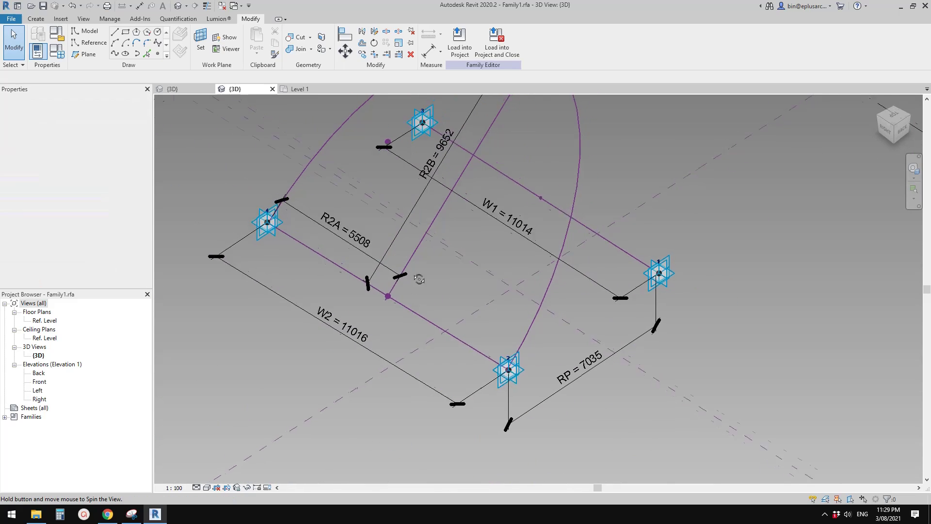
pyautogui.click(539, 316)
pyautogui.keyDown('shift'); pyautogui.moveTo(538, 316); pyautogui.dragTo(322, 326, button='middle'); pyautogui.keyUp('shift')
pyautogui.scroll(3, 498, 257)
pyautogui.scroll(-3, 480, 303)
# - Open the Ref. Level floor plan and shift adaptive point 4 slightly to bring it in line with point 2
pyautogui.doubleClick(44, 322)
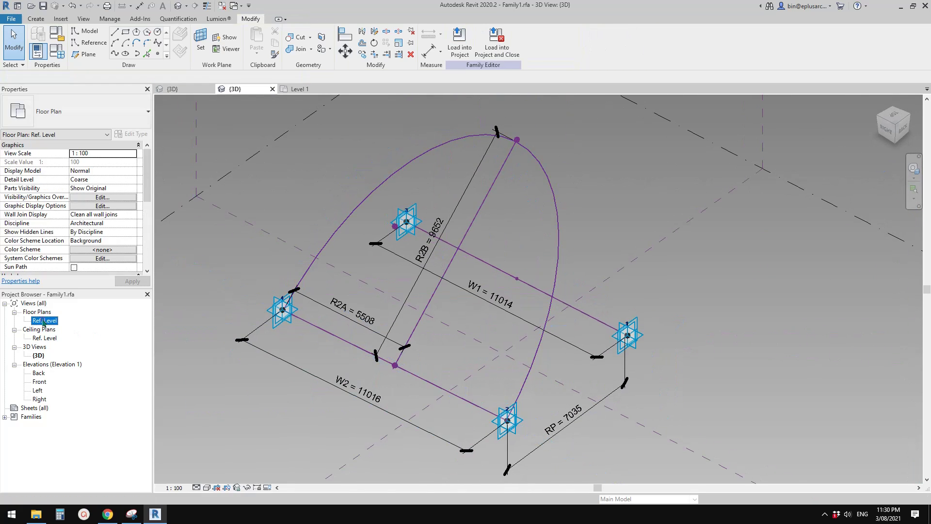
pyautogui.doubleClick(43, 320)
pyautogui.scroll(3, 482, 263)
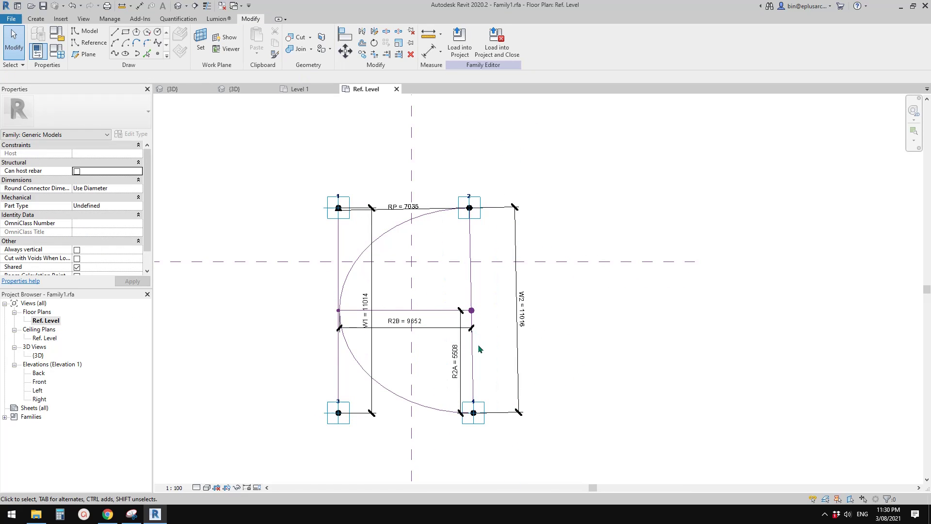
pyautogui.click(478, 422)
pyautogui.scroll(1, 475, 319)
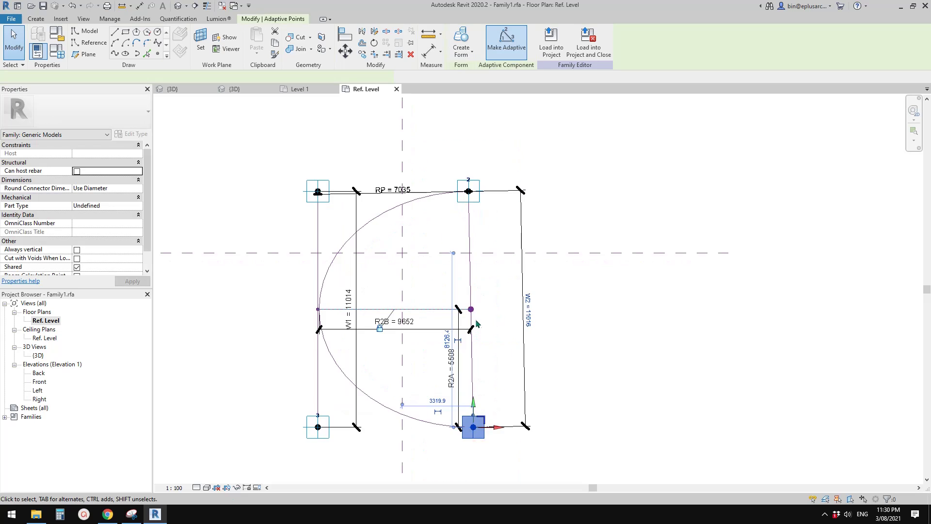
pyautogui.moveTo(479, 447); pyautogui.dragTo(468, 403, button='middle')
pyautogui.click(467, 404)
pyautogui.click(467, 393)
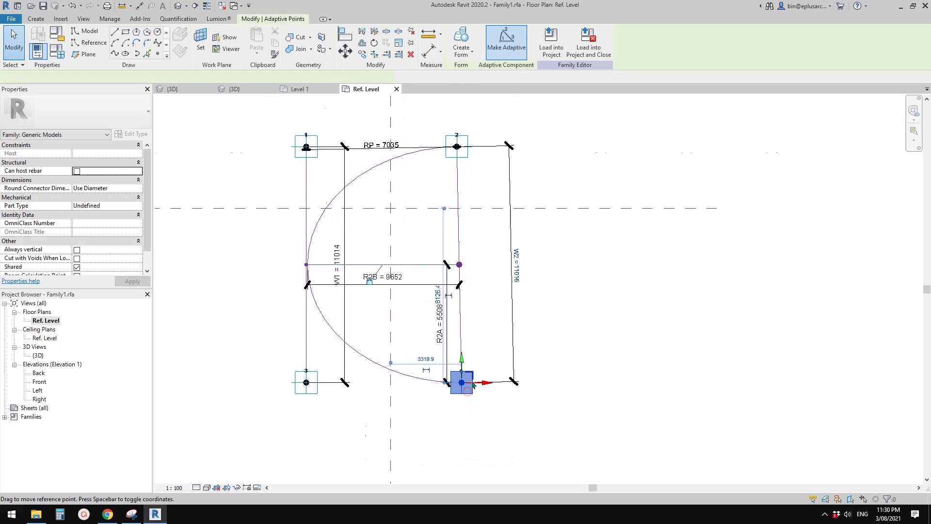
pyautogui.scroll(1, 466, 388)
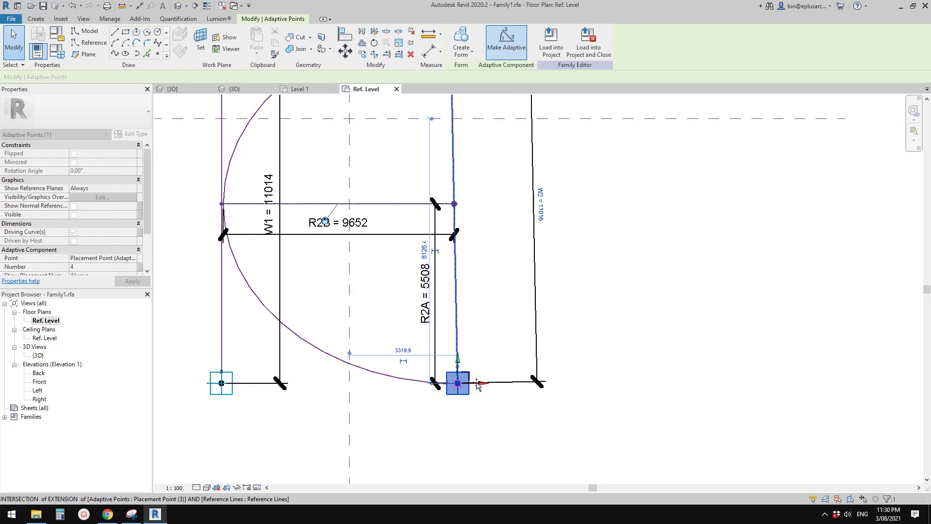
pyautogui.moveTo(478, 385); pyautogui.dragTo(477, 384)
pyautogui.scroll(-1, 456, 378)
pyautogui.moveTo(457, 378); pyautogui.dragTo(437, 408, button='middle')
# - Move adaptive point 2 slightly in plan to straighten its line to point 4
pyautogui.click(441, 151)
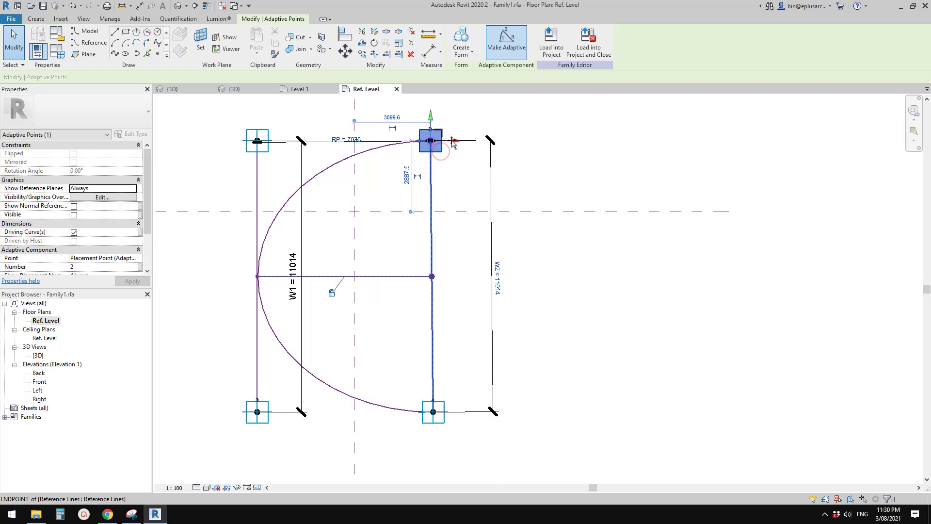
pyautogui.moveTo(444, 145); pyautogui.dragTo(430, 112)
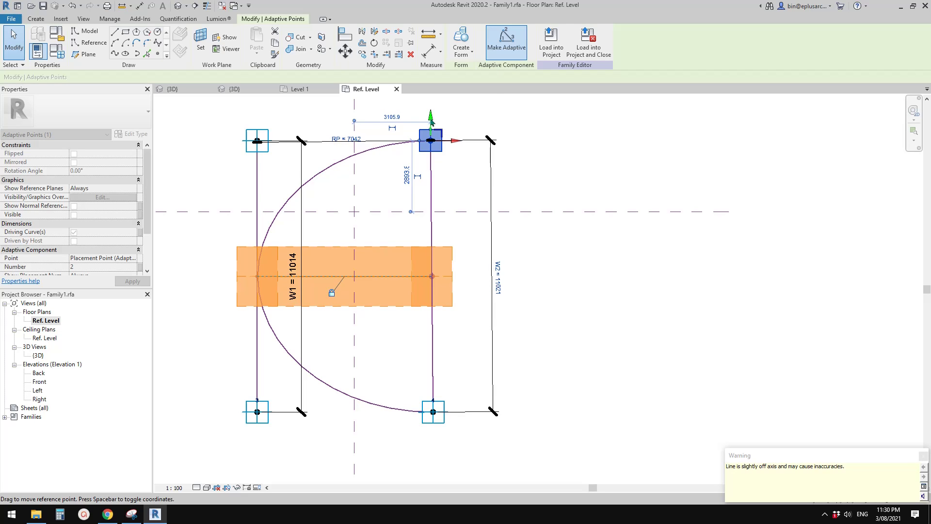
pyautogui.click(446, 290)
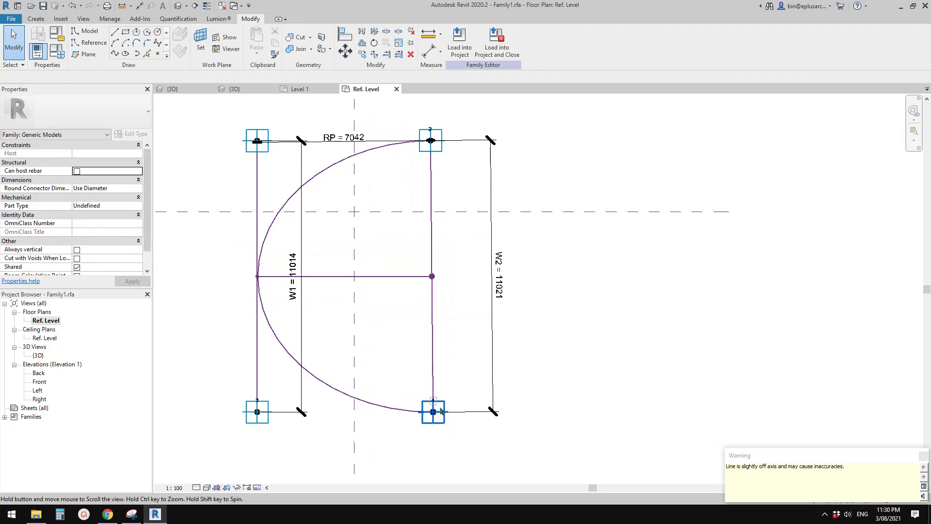
# - Align adaptive point 2 with adaptive point 4 in the plan using the Align tool
pyautogui.moveTo(441, 411); pyautogui.dragTo(445, 399, button='middle')
pyautogui.press('l')
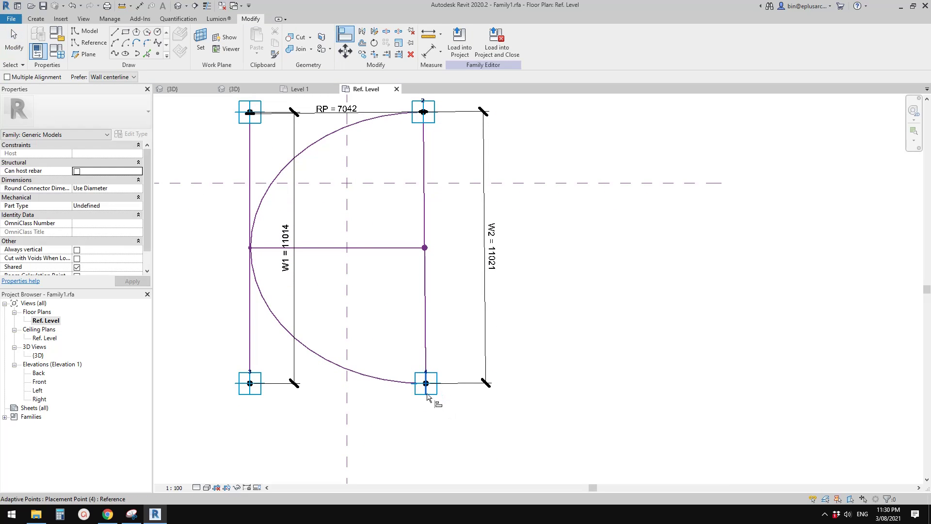
pyautogui.click(428, 395)
pyautogui.scroll(3, 430, 117)
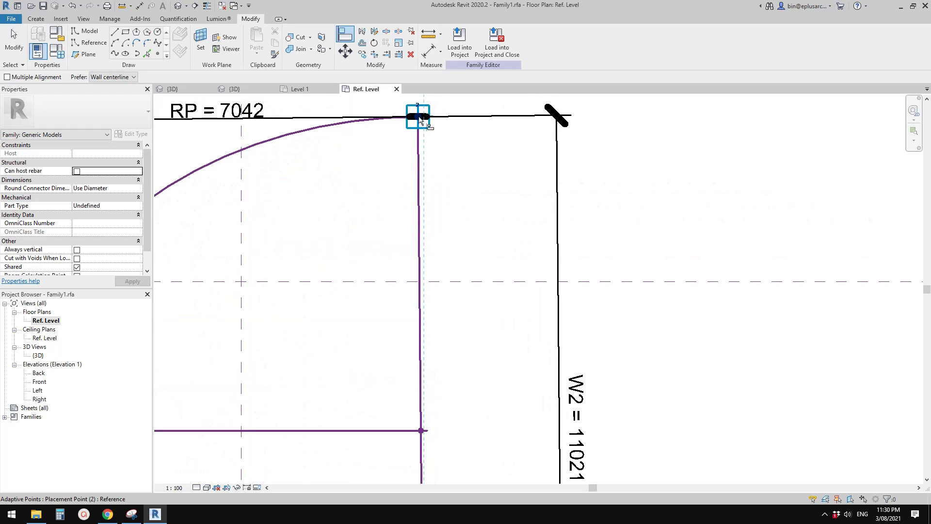
pyautogui.click(421, 119)
pyautogui.scroll(-3, 437, 312)
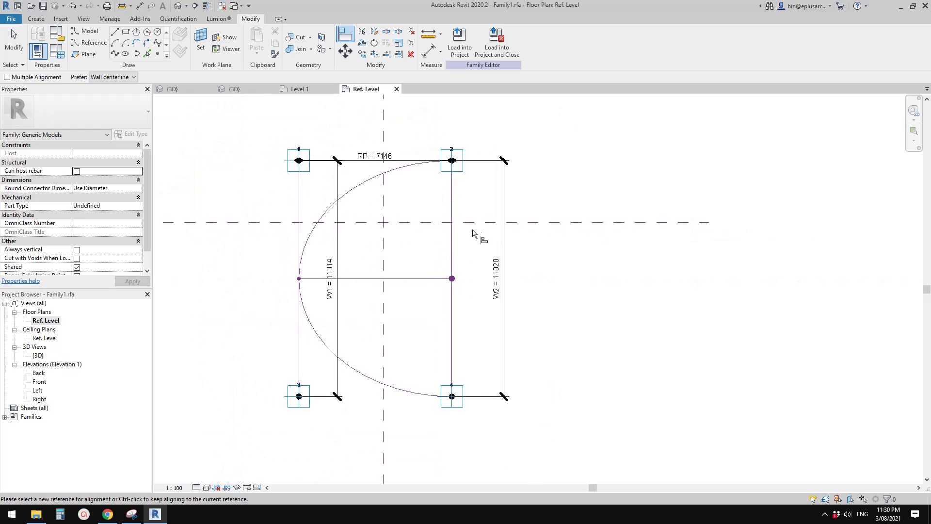
pyautogui.press('Escape')
pyautogui.press('Escape')
# - Return to the 3D view and examine where the ellipse's apex meets the end of the inclined line
pyautogui.scroll(1, 334, 272)
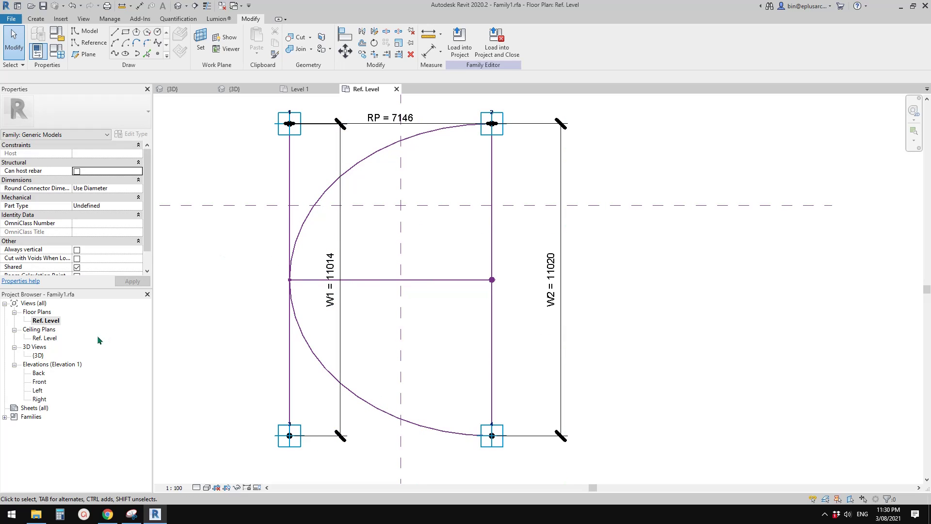
pyautogui.click(179, 7)
pyautogui.scroll(6, 475, 155)
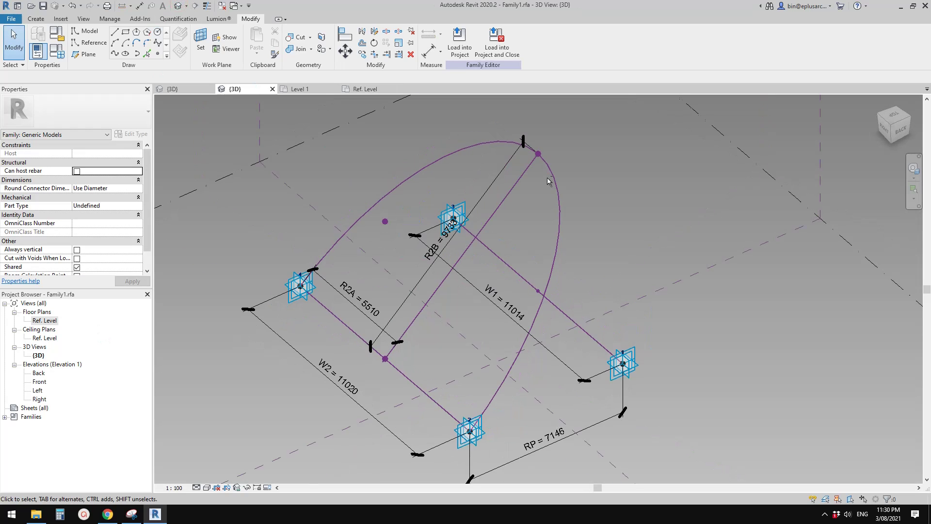
pyautogui.click(475, 154)
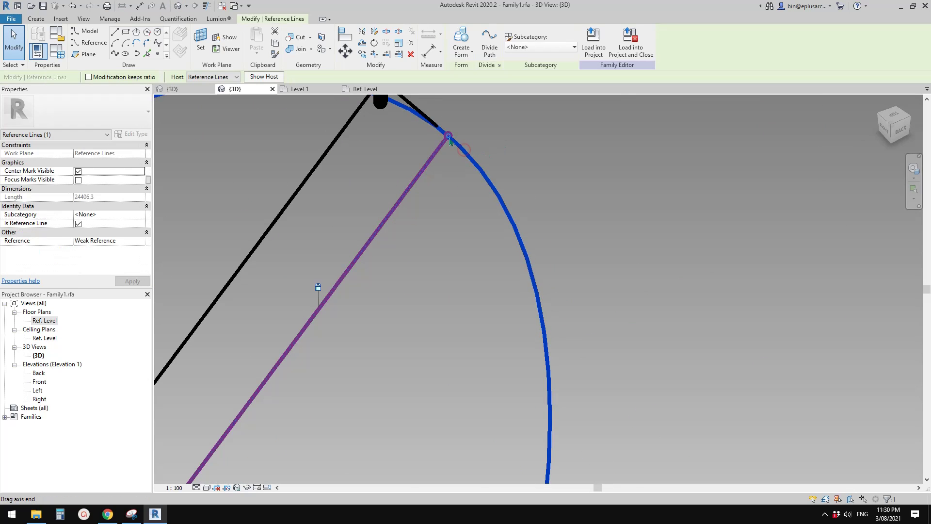
pyautogui.scroll(-6, 318, 287)
pyautogui.moveTo(456, 206); pyautogui.dragTo(492, 178, button='middle')
pyautogui.keyDown('shift'); pyautogui.moveTo(429, 269); pyautogui.dragTo(418, 292, button='middle'); pyautogui.keyUp('shift')
pyautogui.moveTo(420, 203); pyautogui.dragTo(426, 214, button='middle')
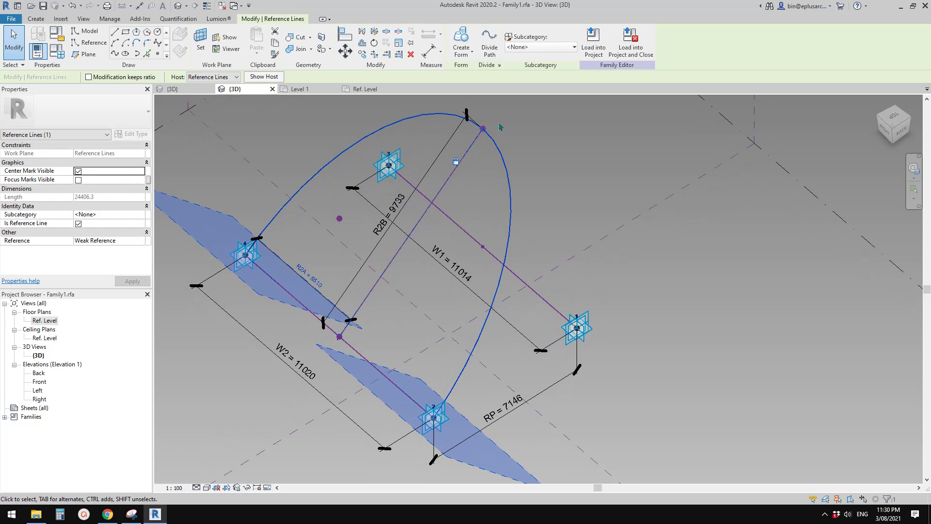
pyautogui.scroll(2, 483, 132)
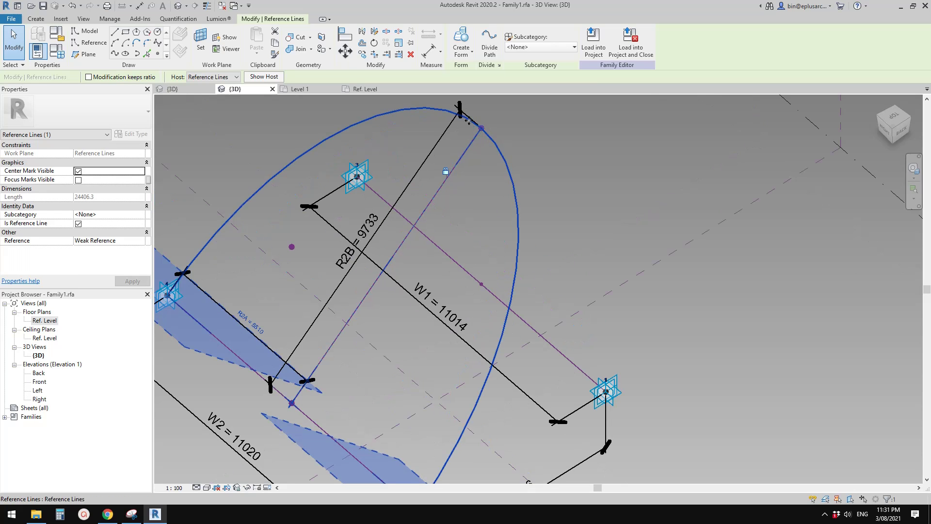
# - Flex the arch by nudging adaptive points 1 and 2 together outward and inward until W1 is 8614 and W2 is 8620
pyautogui.keyDown('shift'); pyautogui.moveTo(498, 194); pyautogui.dragTo(583, 273, button='middle'); pyautogui.keyUp('shift')
pyautogui.click(567, 274)
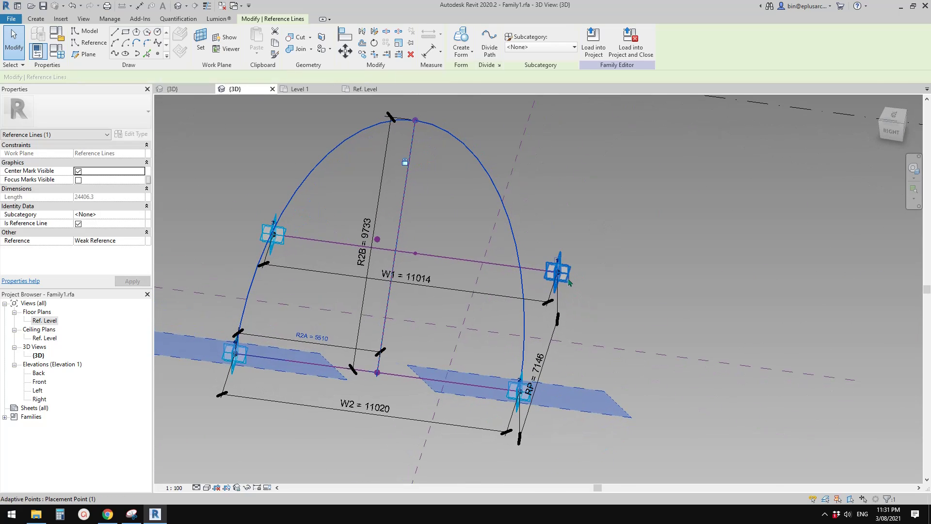
pyautogui.moveTo(587, 308); pyautogui.dragTo(561, 304, button='middle')
pyautogui.keyDown('shift'); pyautogui.moveTo(562, 304); pyautogui.dragTo(571, 324, button='middle'); pyautogui.keyUp('shift')
pyautogui.press('Right')
pyautogui.press('Right')
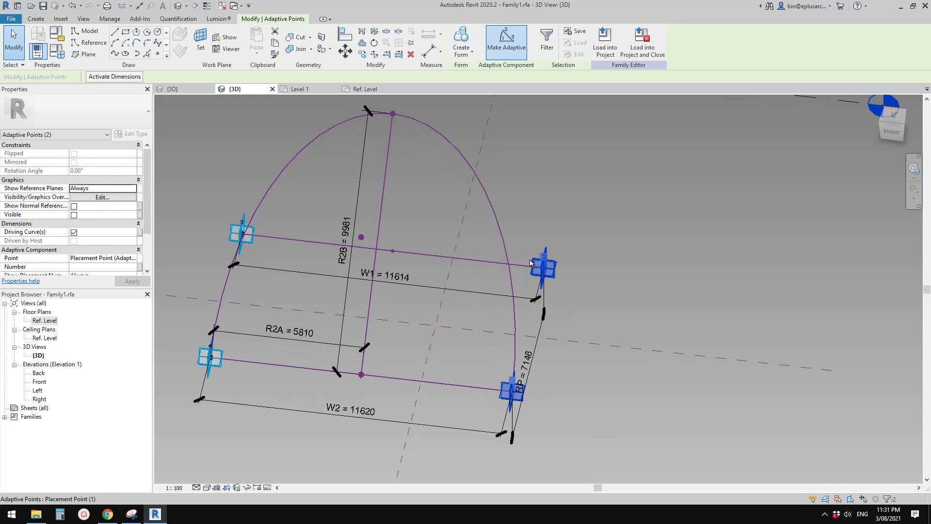
pyautogui.press('Left')
pyautogui.press('Left')
pyautogui.press('Left')
pyautogui.press('Left')
pyautogui.press('Left')
pyautogui.press('Left')
pyautogui.press('Left')
pyautogui.press('Left')
pyautogui.press('Left')
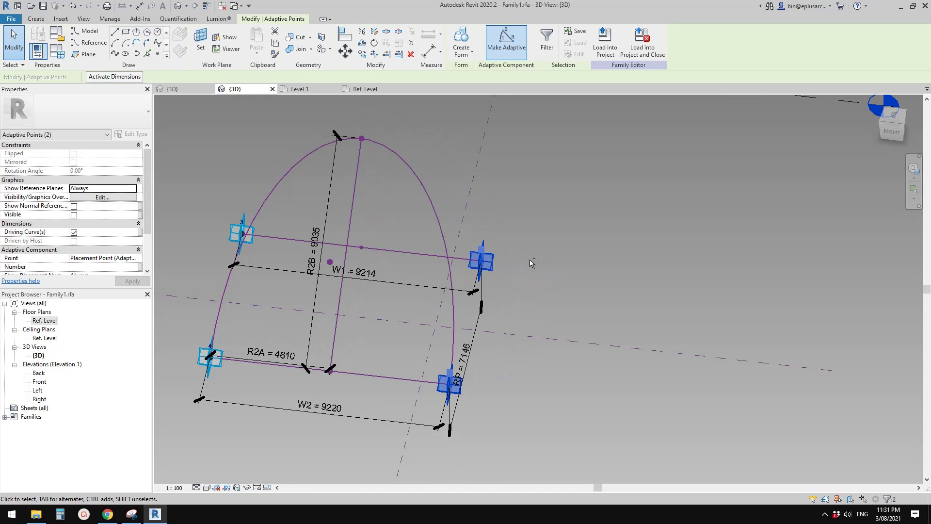
pyautogui.press('Left')
pyautogui.press('Left')
pyautogui.press('Left')
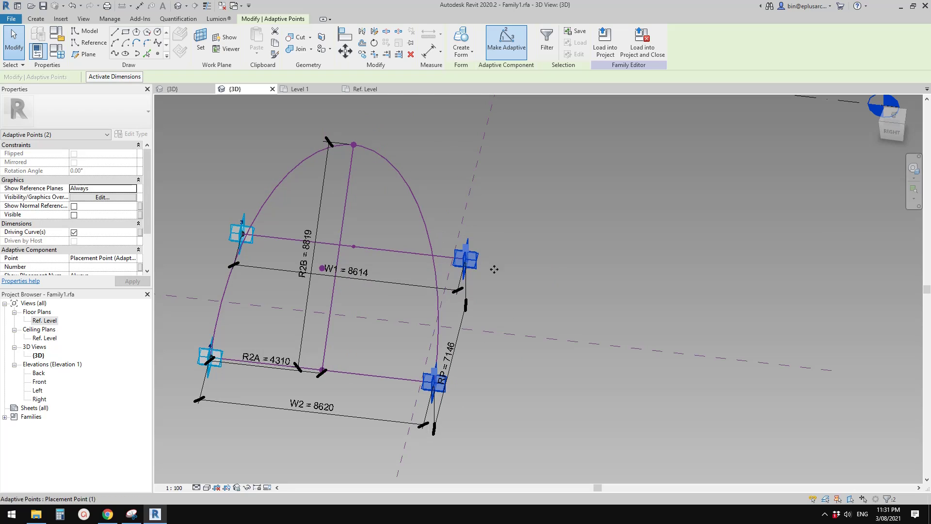
# - Test the RP spacing by nudging adaptive points 1 and 3 away from points 2 and 4 and back again
pyautogui.moveTo(495, 268); pyautogui.dragTo(476, 266, button='middle')
pyautogui.keyDown('shift'); pyautogui.moveTo(490, 308); pyautogui.dragTo(349, 306, button='middle'); pyautogui.keyUp('shift')
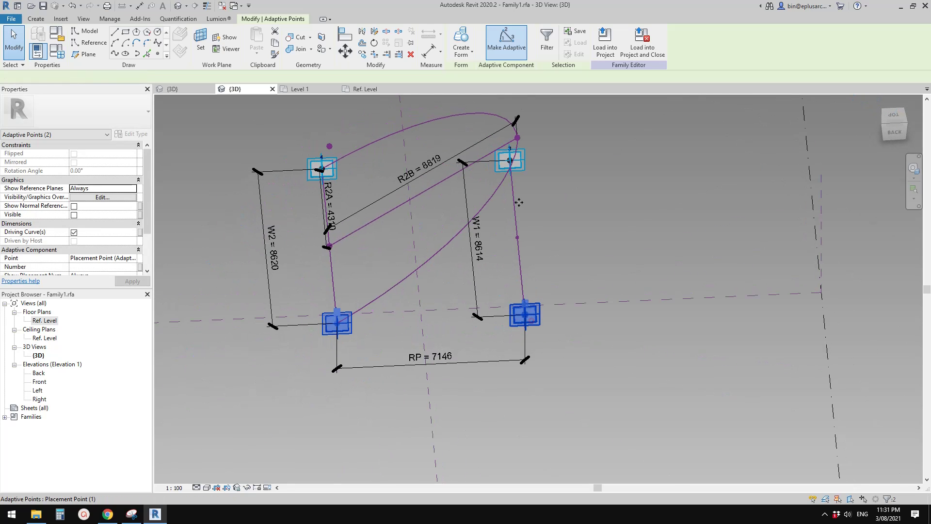
pyautogui.click(531, 321)
pyautogui.keyDown('ctrl'); pyautogui.click(523, 166); pyautogui.keyUp('ctrl')
pyautogui.press('Right')
pyautogui.press('Right')
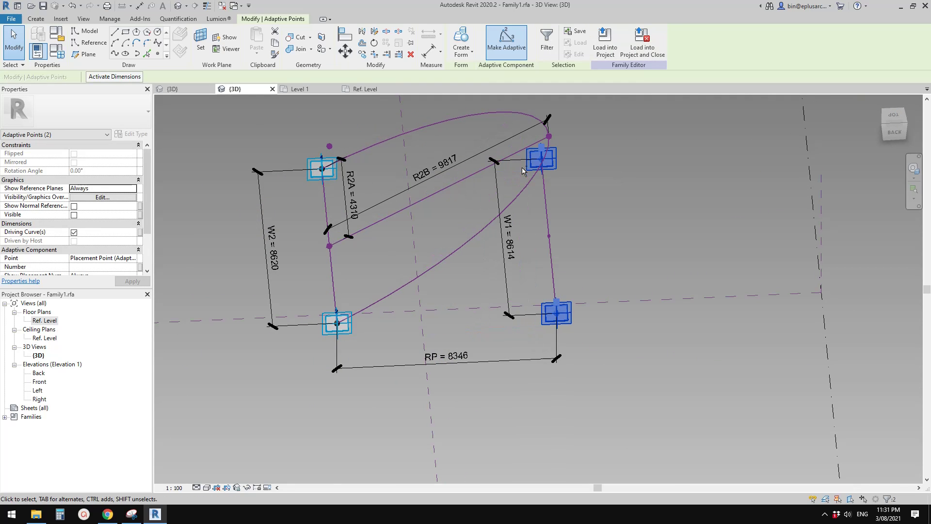
pyautogui.press('Left')
pyautogui.press('Left')
pyautogui.press('Left')
pyautogui.press('Left')
pyautogui.press('Left')
pyautogui.press('Left')
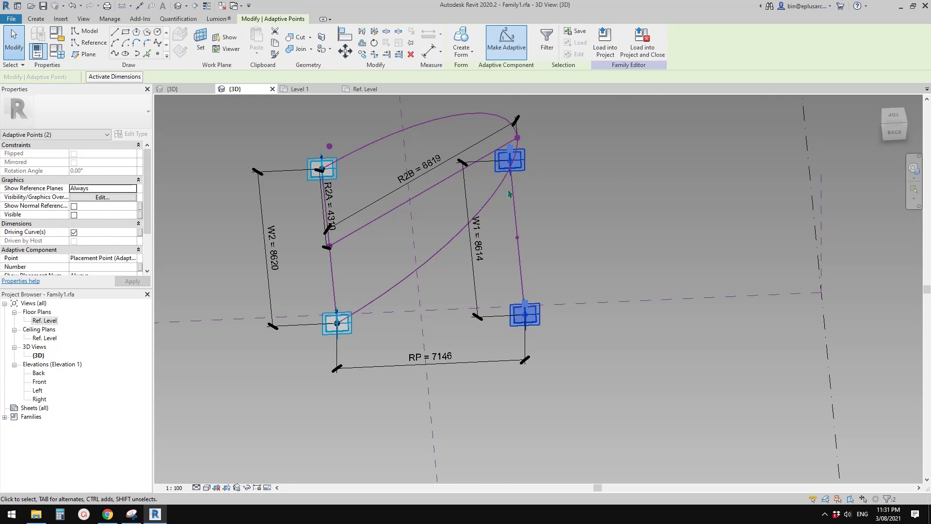
# - Try to join the floating upper reference point to the midpoint of the W1 reference line with a spline
pyautogui.keyDown('shift'); pyautogui.moveTo(508, 194); pyautogui.dragTo(391, 154, button='middle'); pyautogui.keyUp('shift')
pyautogui.press('Escape')
pyautogui.click(390, 150)
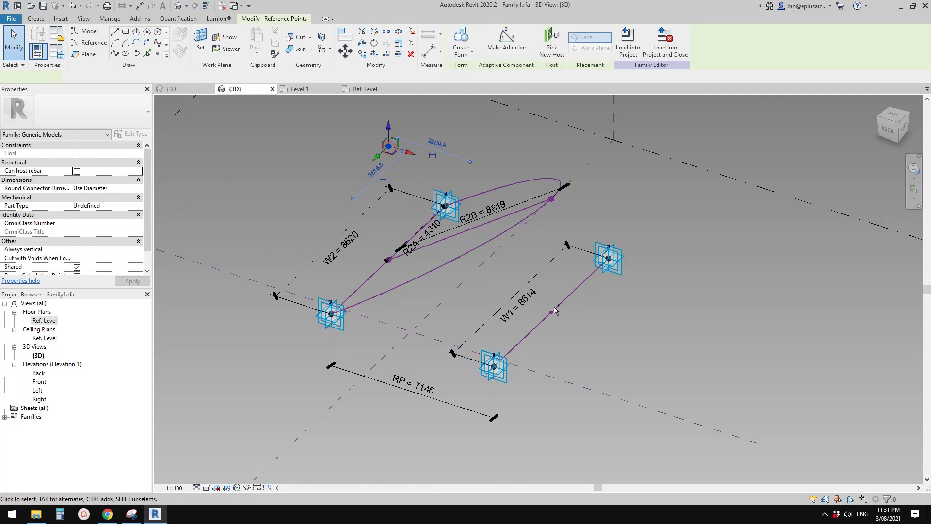
pyautogui.click(115, 54)
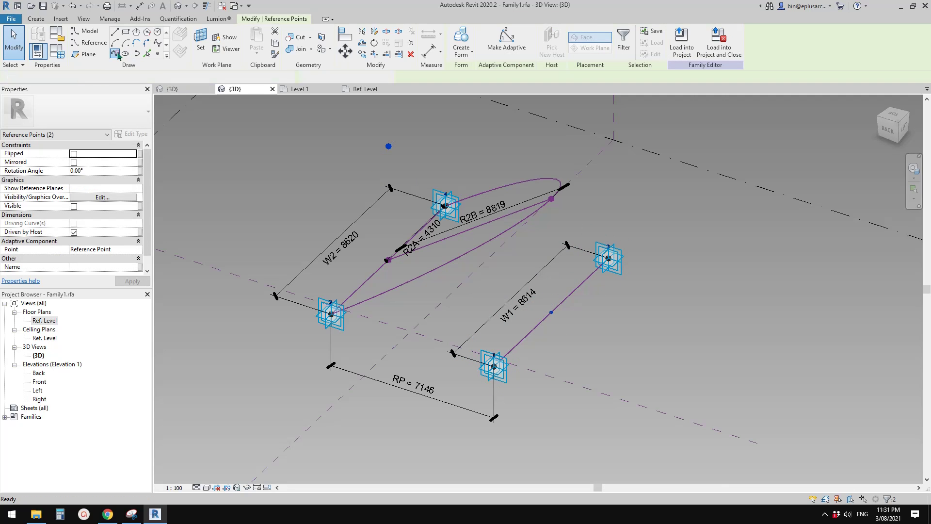
pyautogui.scroll(-1, 254, 197)
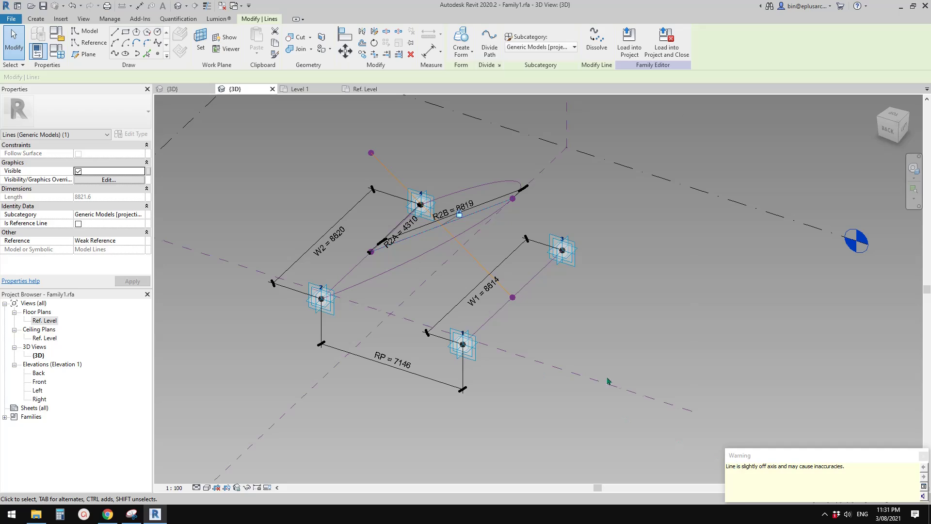
pyautogui.keyDown('shift'); pyautogui.moveTo(607, 381); pyautogui.dragTo(517, 413, button='middle'); pyautogui.keyUp('shift')
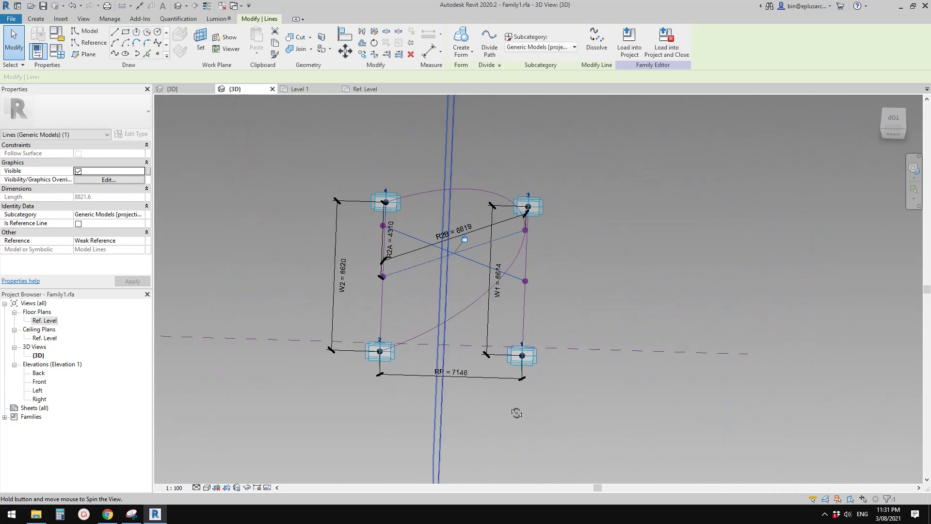
pyautogui.moveTo(443, 344); pyautogui.dragTo(440, 352, button='middle')
pyautogui.scroll(1, 441, 351)
pyautogui.press('Escape')
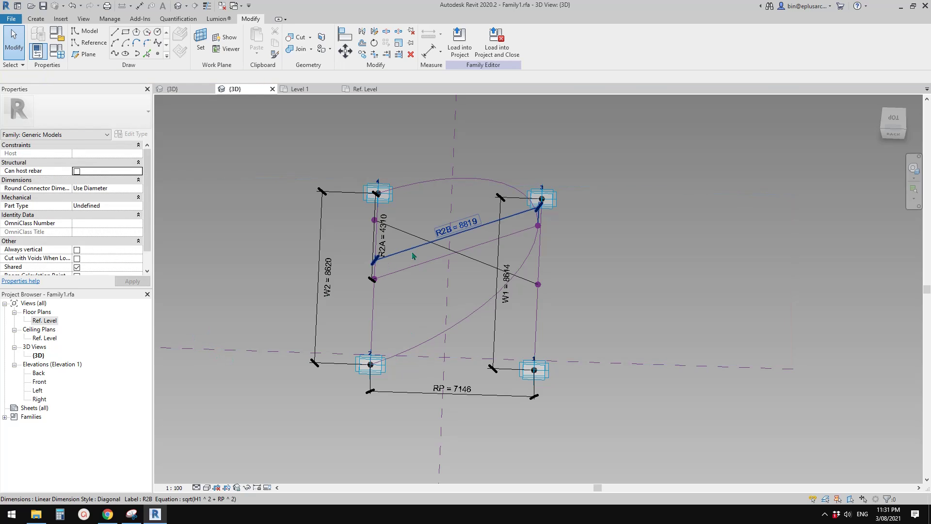
pyautogui.hotkey('ctrl', 'z')
pyautogui.hotkey('ctrl', 'z')
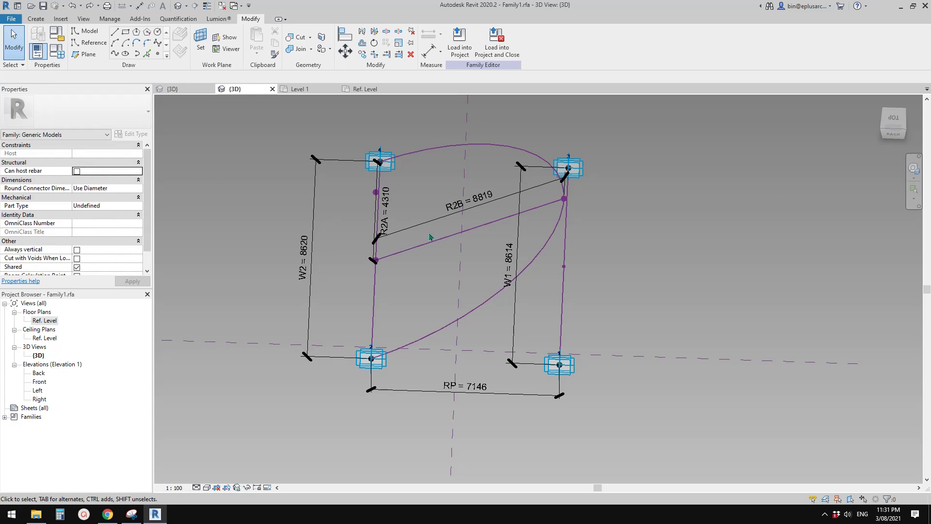
# - In the Ref. Level plan, align adaptive point 1 vertically with adaptive point 3
pyautogui.doubleClick(44, 321)
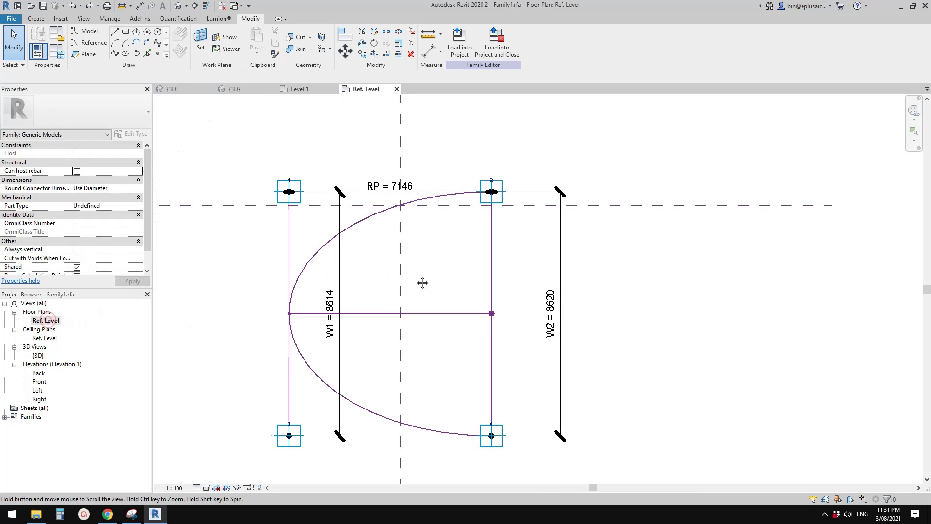
pyautogui.moveTo(316, 308); pyautogui.dragTo(329, 279, button='middle')
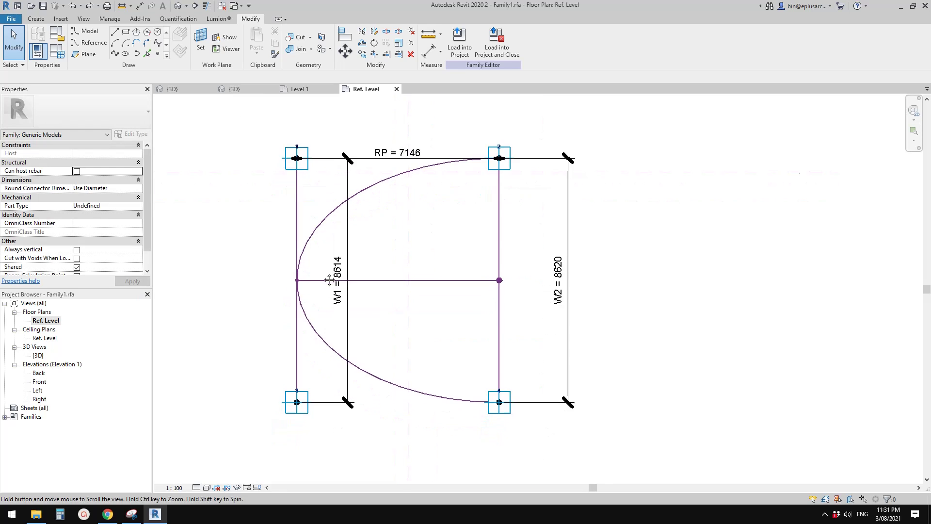
pyautogui.scroll(1, 321, 275)
pyautogui.moveTo(317, 326); pyautogui.dragTo(312, 256, button='middle')
pyautogui.press('l')
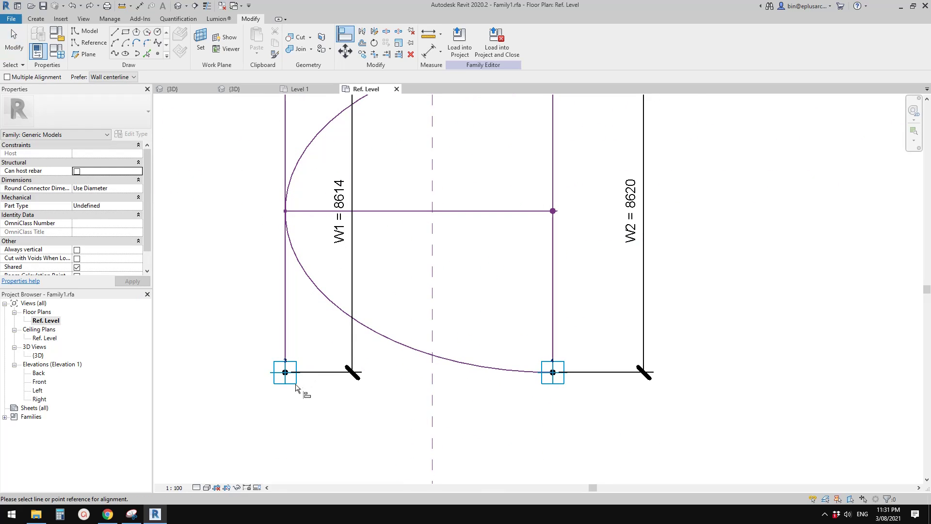
pyautogui.scroll(1, 286, 384)
pyautogui.click(286, 382)
pyautogui.scroll(-3, 287, 372)
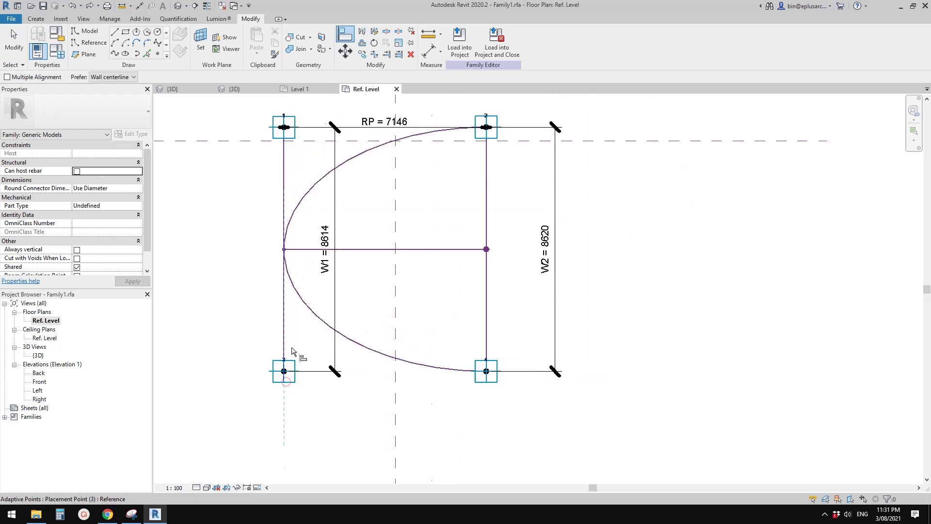
pyautogui.moveTo(287, 196); pyautogui.dragTo(299, 288, button='middle')
pyautogui.scroll(5, 301, 278)
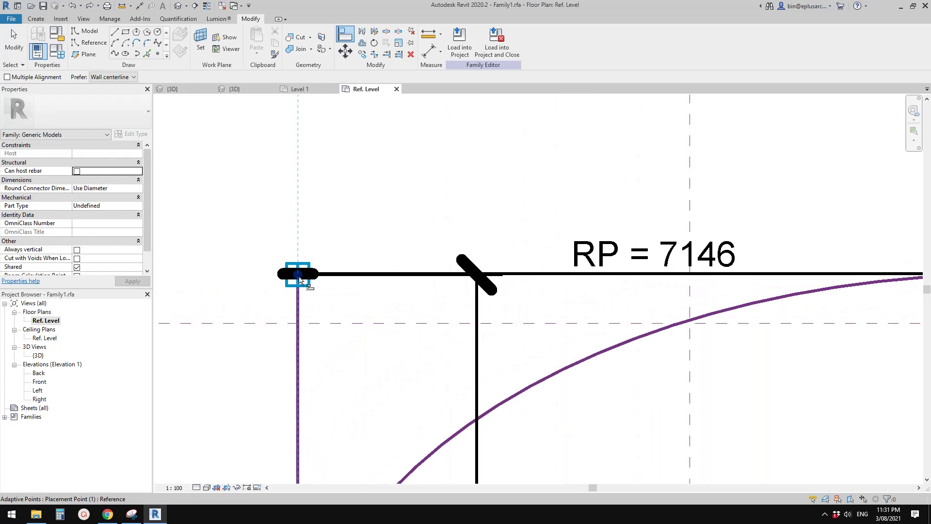
pyautogui.click(299, 277)
pyautogui.scroll(-6, 305, 285)
pyautogui.moveTo(432, 351); pyautogui.dragTo(369, 213, button='middle')
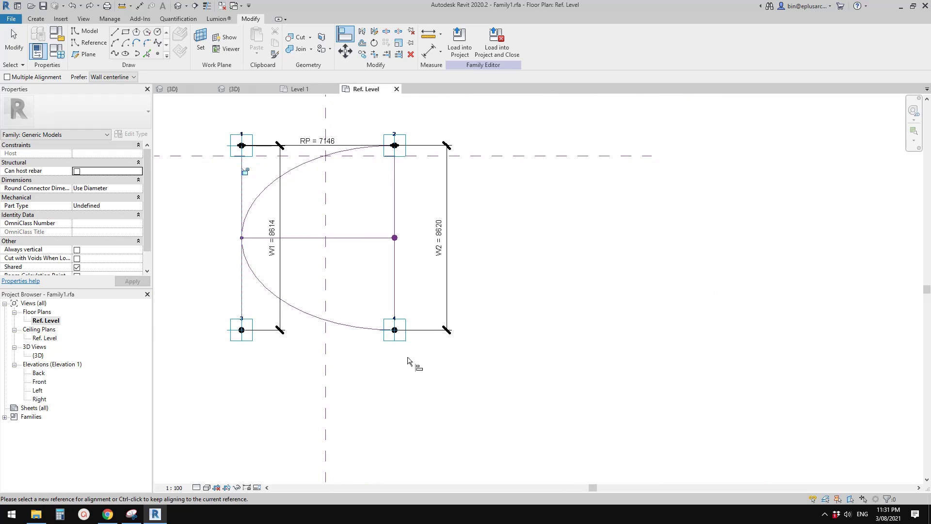
# - Align adaptive point 2 vertically with adaptive point 4 in the plan
pyautogui.scroll(3, 408, 355)
pyautogui.click(383, 312)
pyautogui.scroll(-3, 379, 272)
pyautogui.scroll(4, 390, 227)
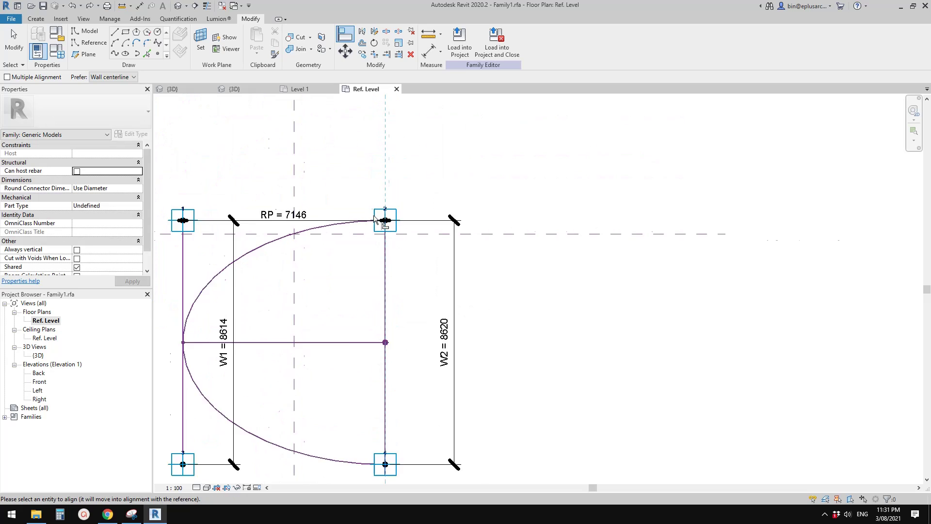
pyautogui.click(390, 225)
pyautogui.scroll(-3, 390, 228)
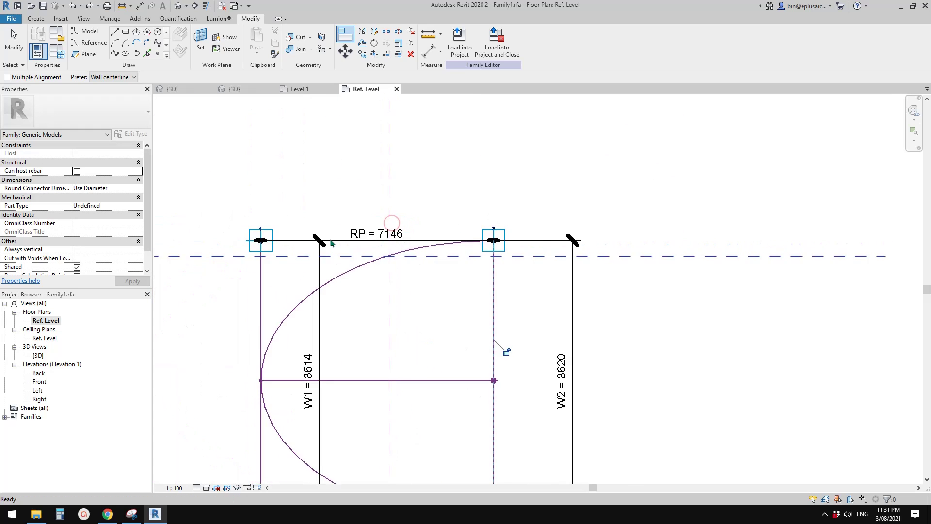
# - Align adaptive point 2 horizontally with adaptive point 1 in the plan
pyautogui.scroll(5, 265, 249)
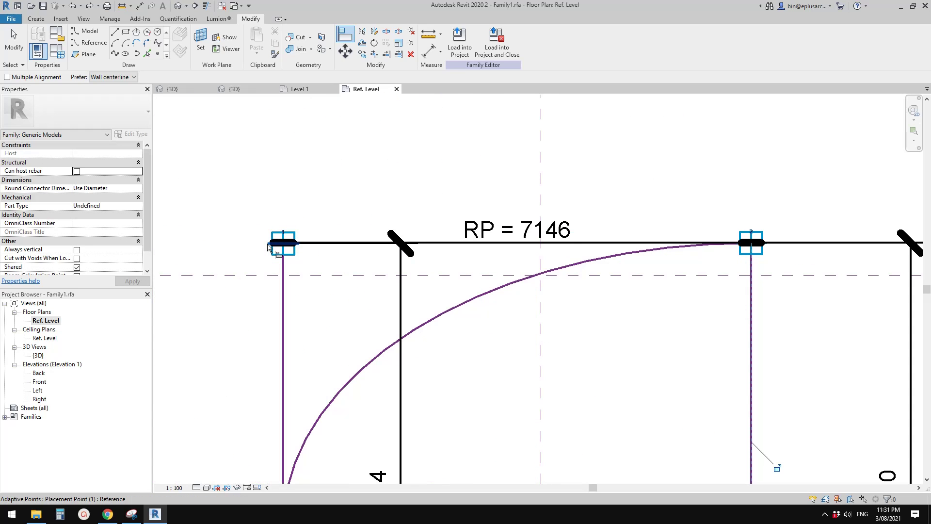
pyautogui.click(269, 247)
pyautogui.scroll(-3, 311, 255)
pyautogui.scroll(4, 534, 252)
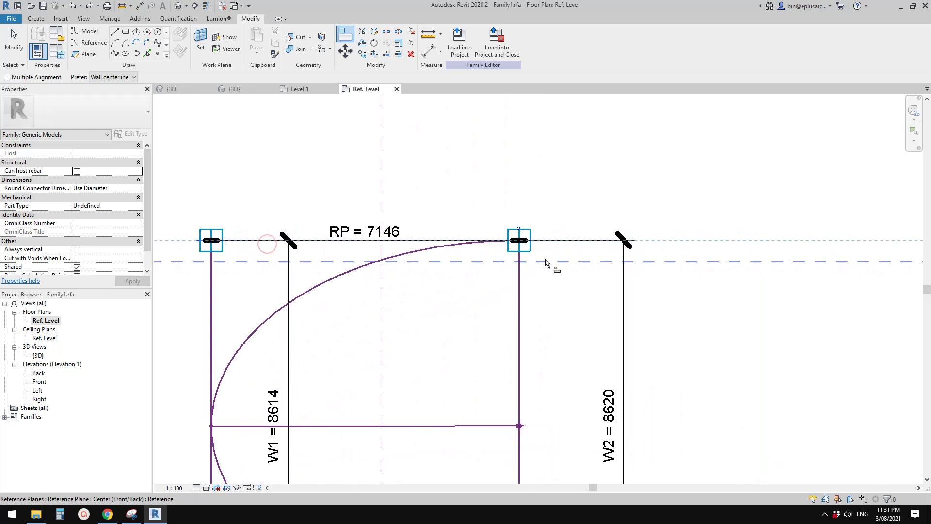
pyautogui.click(520, 240)
pyautogui.scroll(-3, 427, 291)
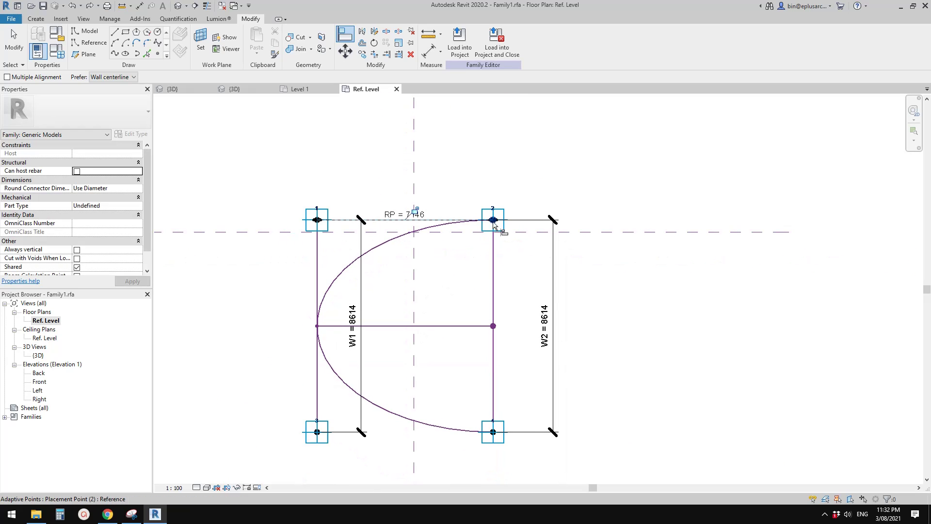
pyautogui.click(492, 219)
# - Align adaptive point 4 horizontally with adaptive point 3 and finish aligning
pyautogui.scroll(5, 301, 388)
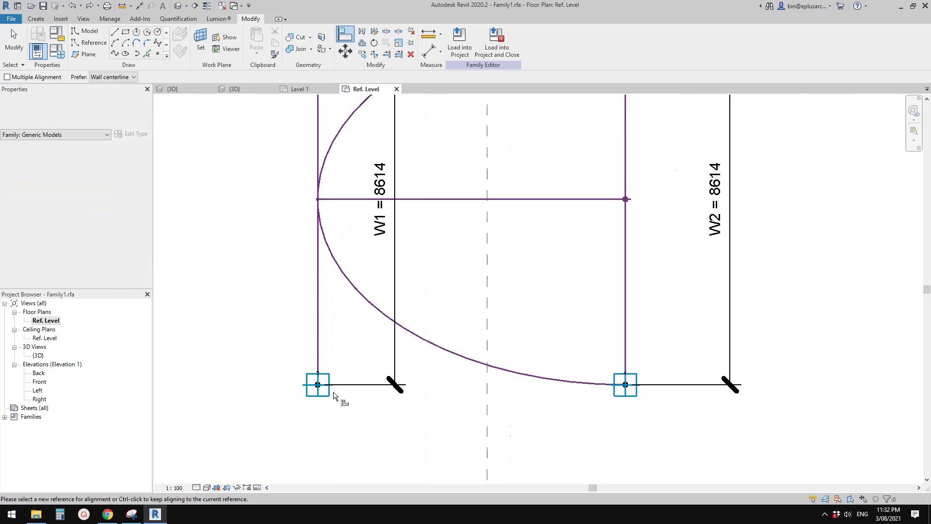
pyautogui.click(299, 381)
pyautogui.moveTo(590, 376); pyautogui.dragTo(436, 360, button='middle')
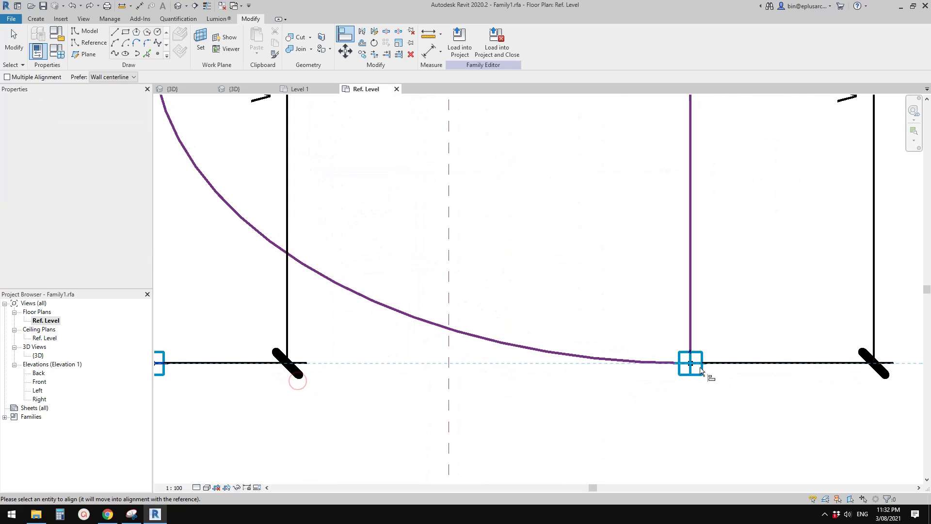
pyautogui.click(690, 364)
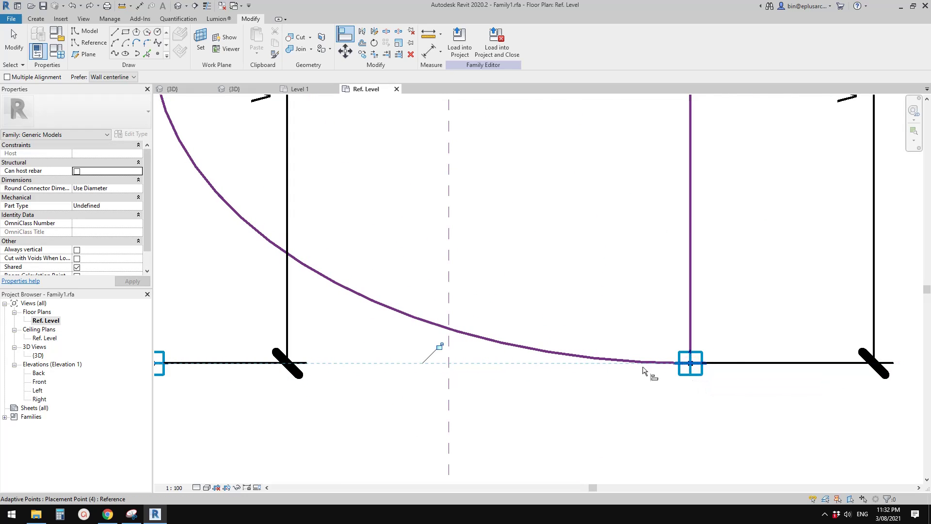
pyautogui.scroll(-3, 653, 374)
pyautogui.press('Escape')
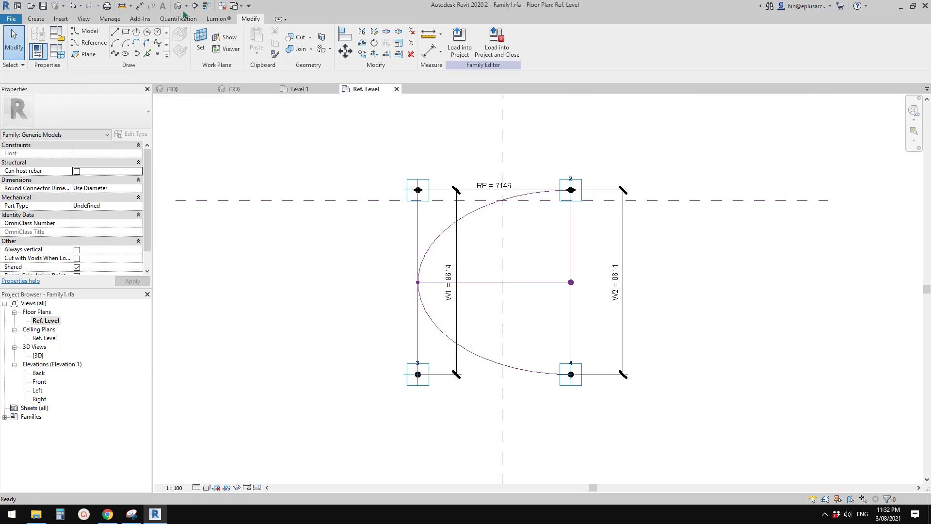
# - In the 3D view, join the floating upper reference point to the W1 line's midpoint with a spline and make it a reference line
pyautogui.click(184, 13)
pyautogui.moveTo(485, 272)
pyautogui.keyDown('shift'); pyautogui.mouseDown(button='middle')
pyautogui.moveTo(463, 246)
pyautogui.moveTo(502, 268)
pyautogui.mouseUp(button='middle'); pyautogui.keyUp('shift')
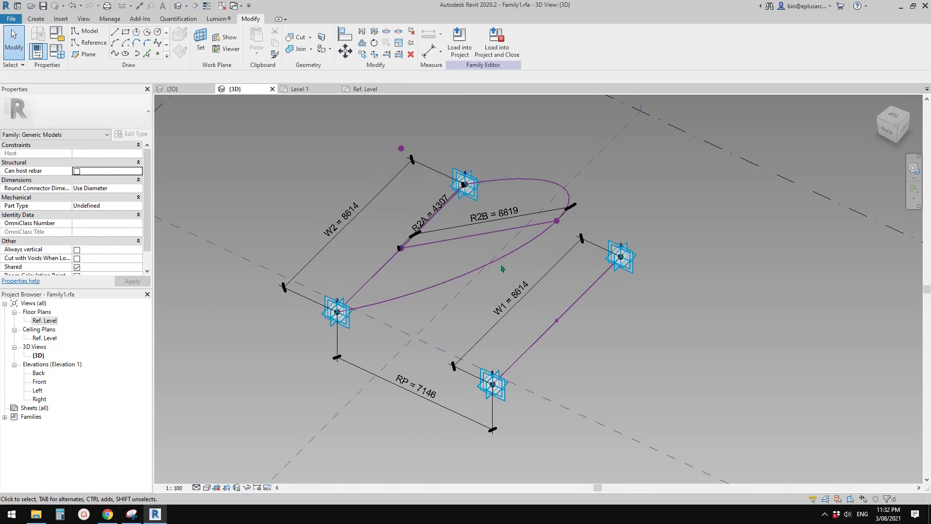
pyautogui.click(401, 149)
pyautogui.keyDown('ctrl'); pyautogui.click(557, 320); pyautogui.keyUp('ctrl')
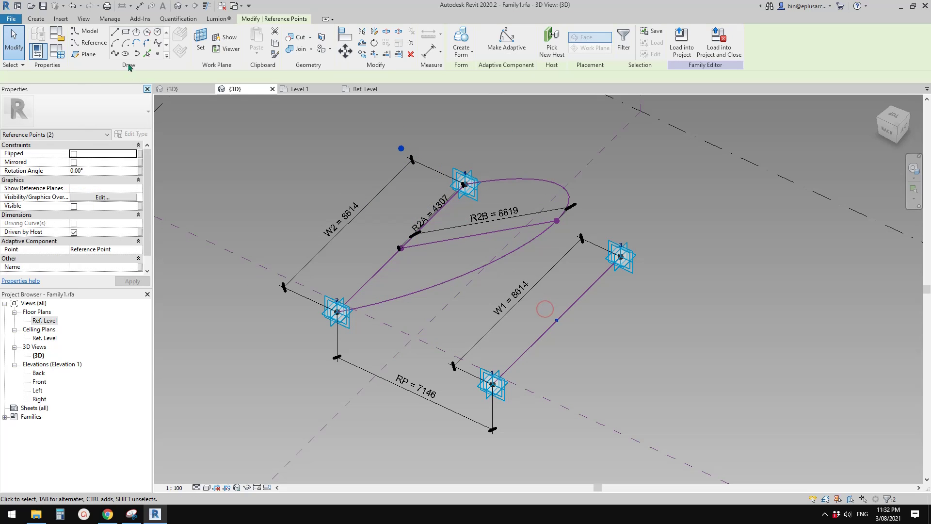
pyautogui.click(116, 53)
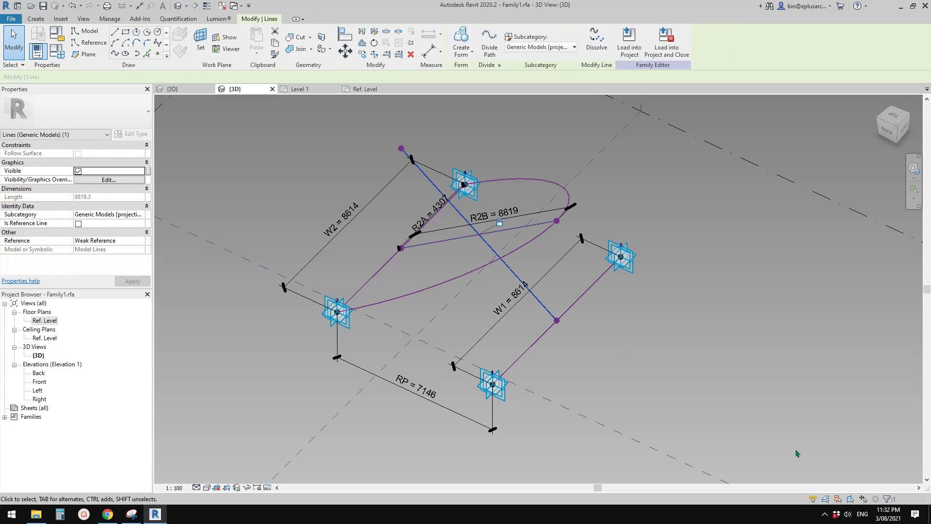
pyautogui.keyDown('shift'); pyautogui.moveTo(525, 293); pyautogui.dragTo(516, 314, button='middle'); pyautogui.keyUp('shift')
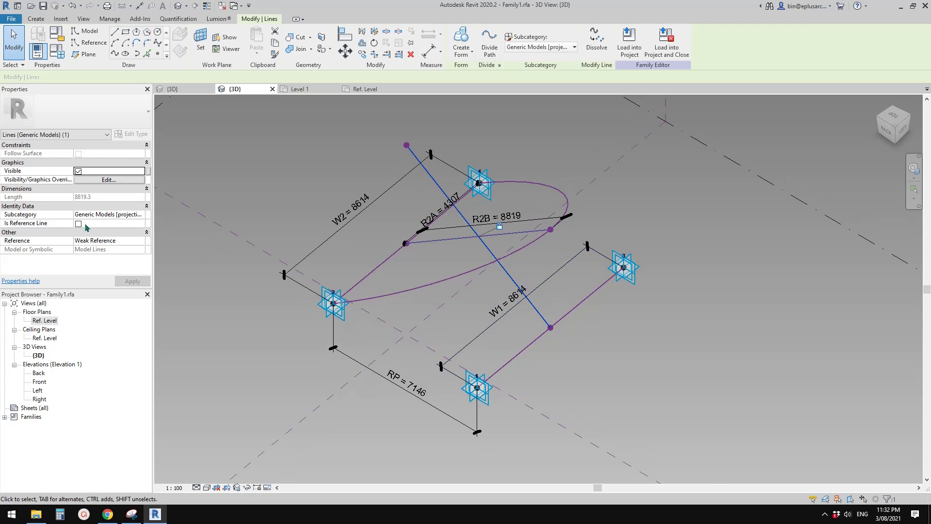
pyautogui.click(79, 225)
# - Set the new inclined reference line as work plane and draw a reference half ellipse over the W1 line, radii about 2250 and 4100 mm
pyautogui.moveTo(341, 219)
pyautogui.keyDown('shift'); pyautogui.mouseDown(button='middle')
pyautogui.moveTo(358, 216)
pyautogui.moveTo(330, 213)
pyautogui.mouseUp(button='middle'); pyautogui.keyUp('shift')
pyautogui.click(202, 42)
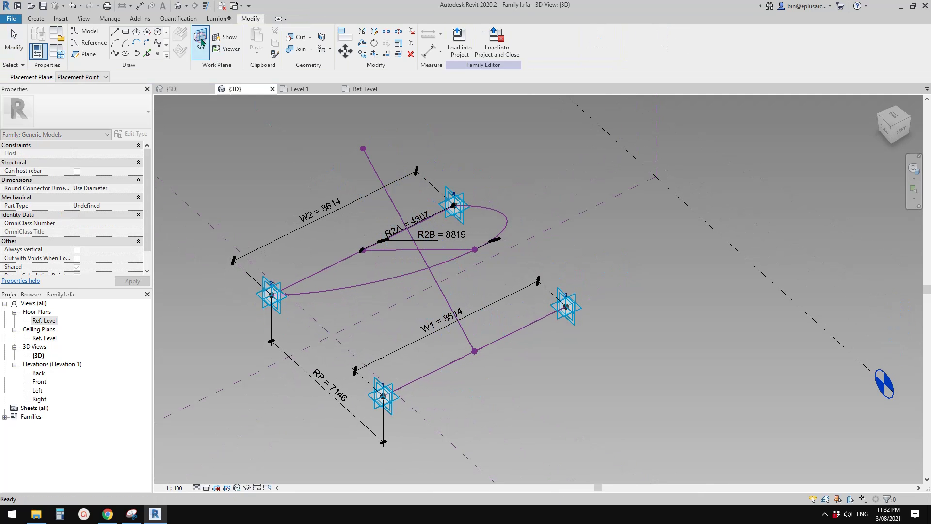
pyautogui.click(374, 169)
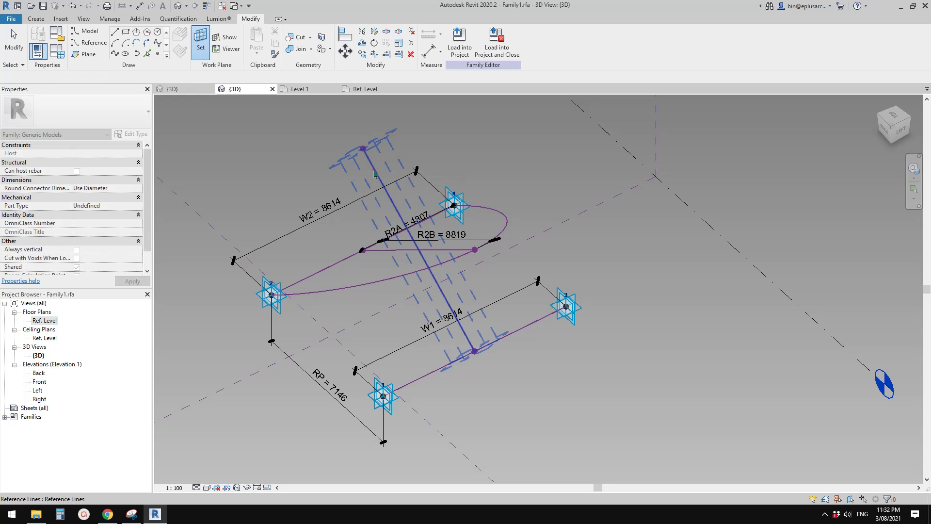
pyautogui.click(96, 44)
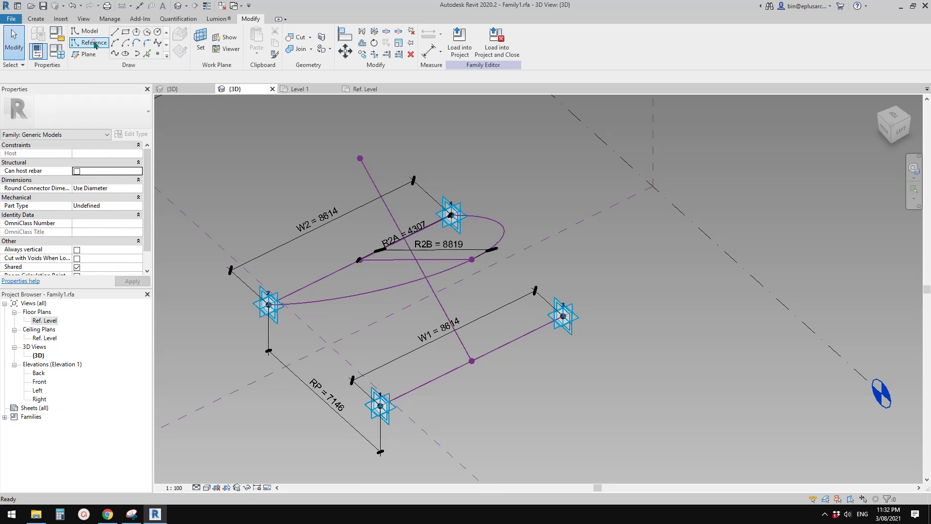
pyautogui.click(137, 53)
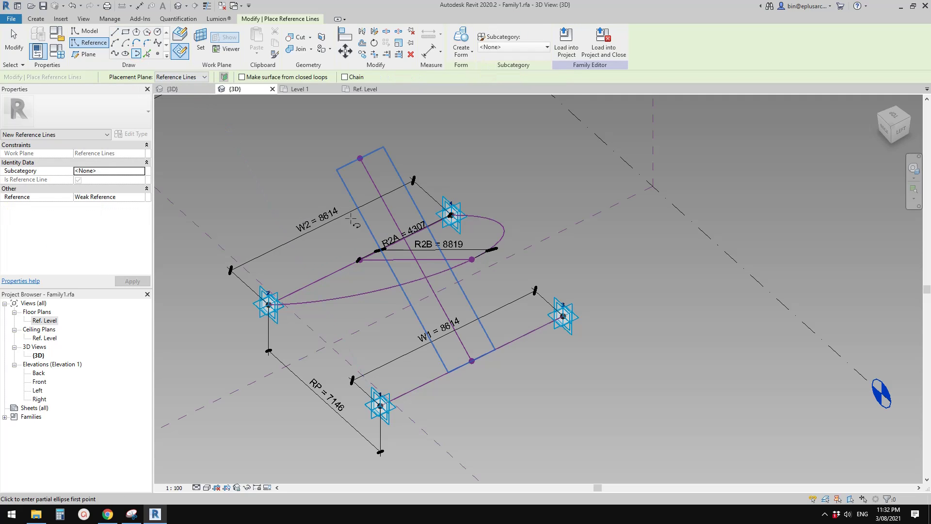
pyautogui.keyDown('shift'); pyautogui.moveTo(411, 288); pyautogui.dragTo(377, 308, button='middle'); pyautogui.keyUp('shift')
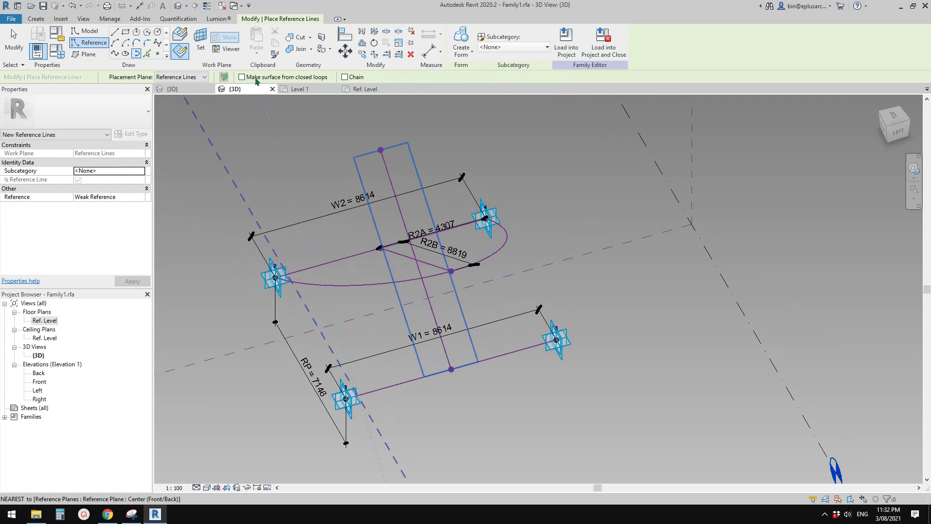
pyautogui.click(381, 390)
pyautogui.click(490, 359)
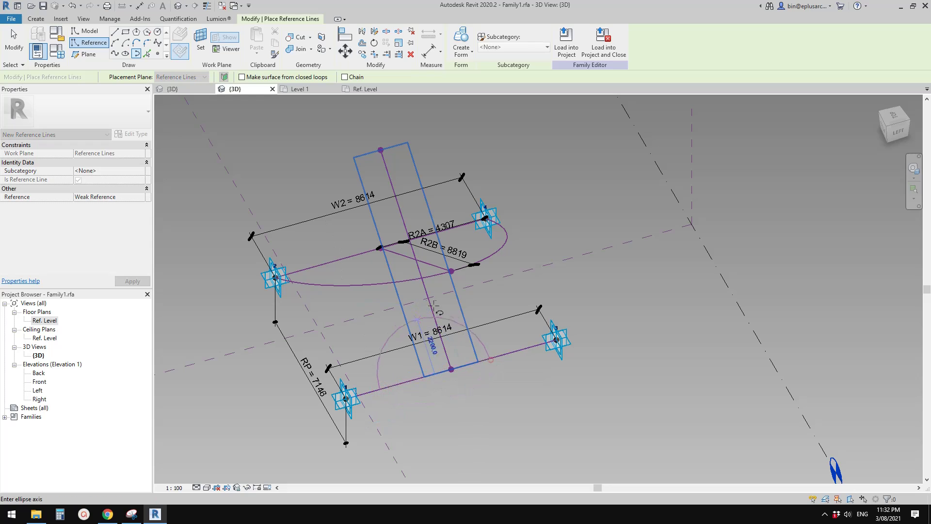
pyautogui.click(420, 267)
# - Make the new half ellipse's two temporary radius dimensions permanent and finish placing reference lines
pyautogui.keyDown('shift'); pyautogui.moveTo(476, 316); pyautogui.dragTo(387, 343, button='middle'); pyautogui.keyUp('shift')
pyautogui.scroll(3, 387, 342)
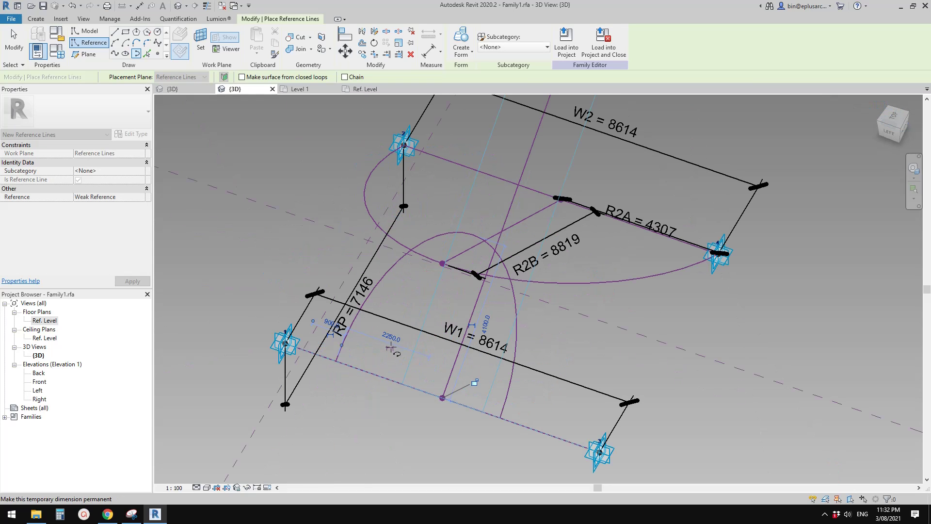
pyautogui.click(389, 348)
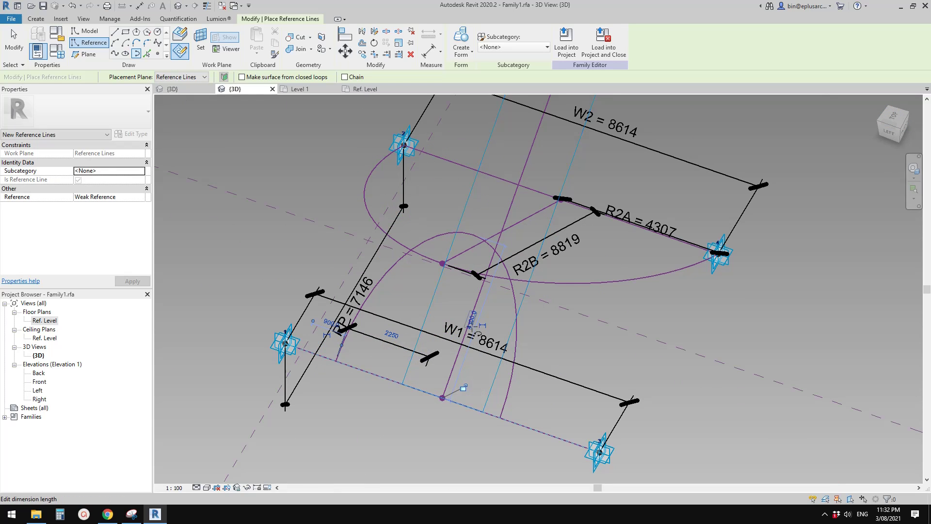
pyautogui.click(483, 326)
pyautogui.press('Escape')
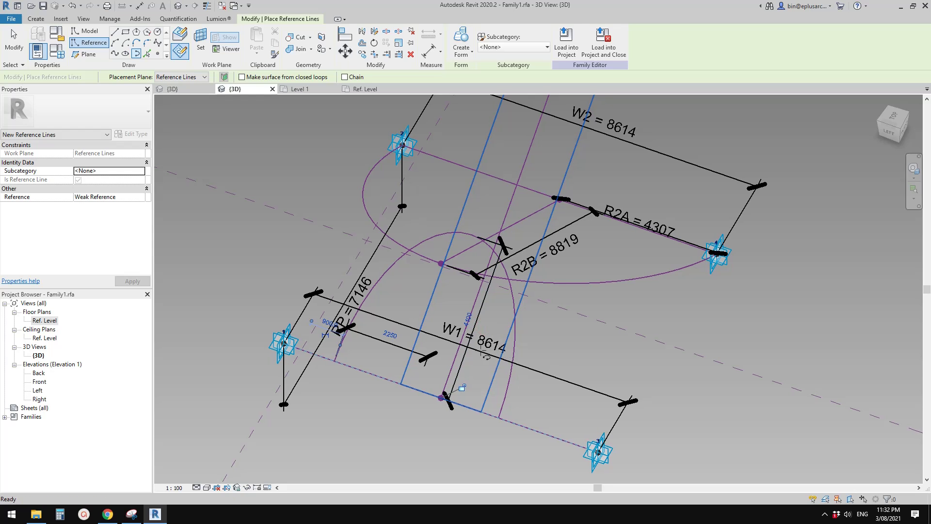
# - Label the half ellipse's 2250 mm radius dimension with a new instance family parameter named R1A
pyautogui.click(388, 344)
pyautogui.scroll(2, 409, 354)
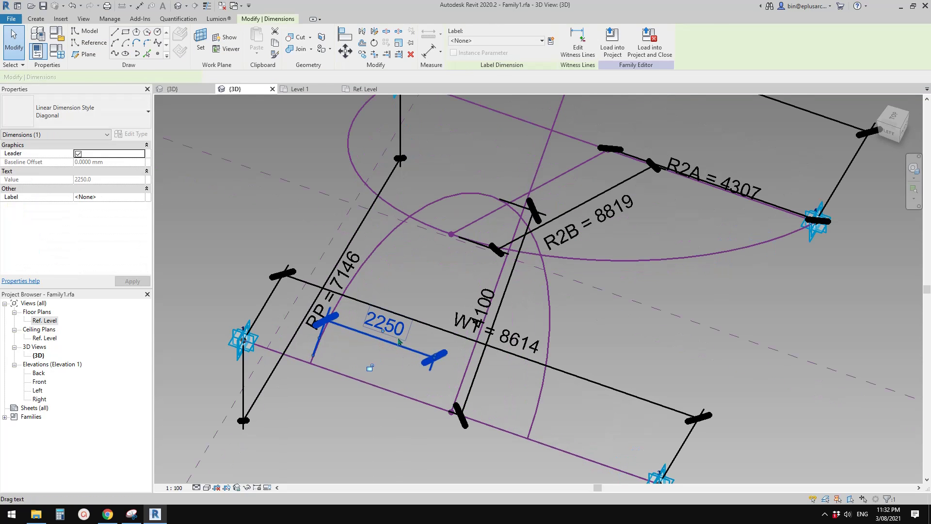
pyautogui.click(551, 42)
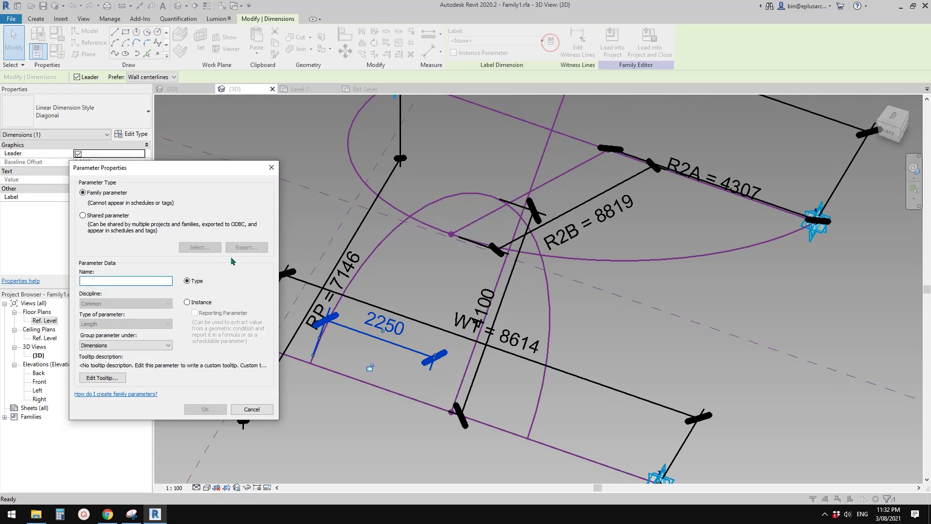
pyautogui.moveTo(219, 167); pyautogui.dragTo(200, 162)
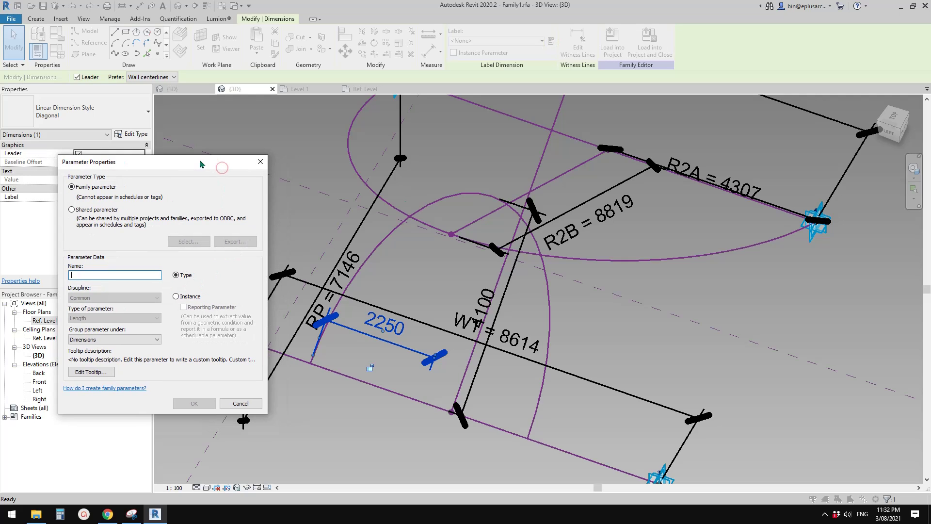
pyautogui.write('R1A')
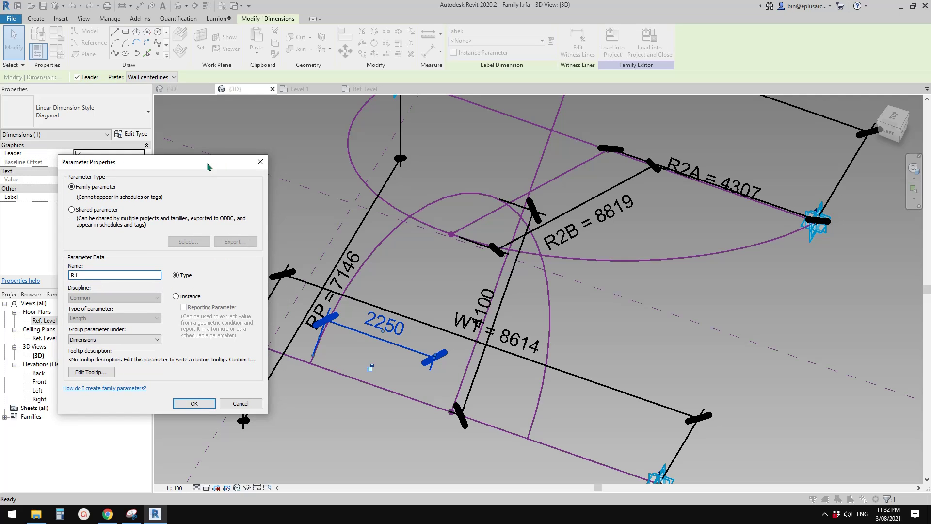
pyautogui.click(190, 296)
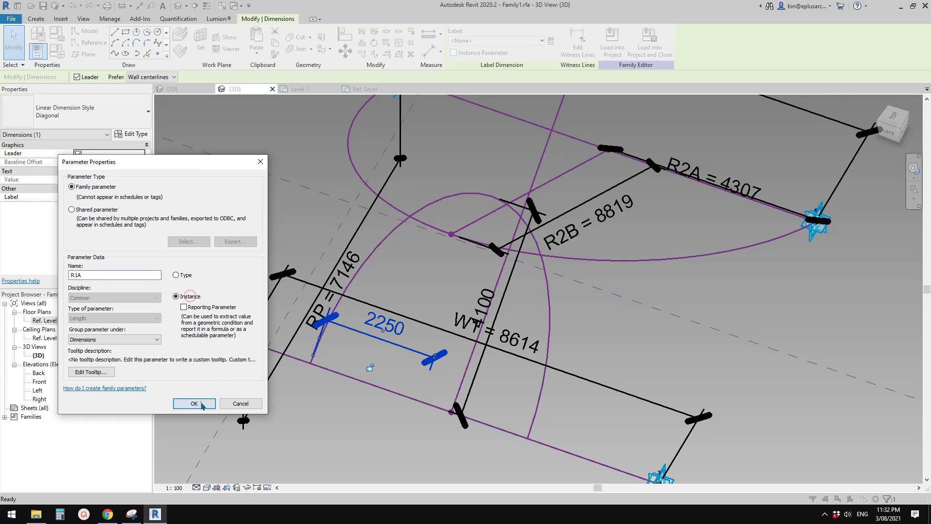
pyautogui.click(201, 405)
# - Label the half ellipse's 4100 mm radius dimension with a new instance family parameter named R1B
pyautogui.scroll(2, 495, 293)
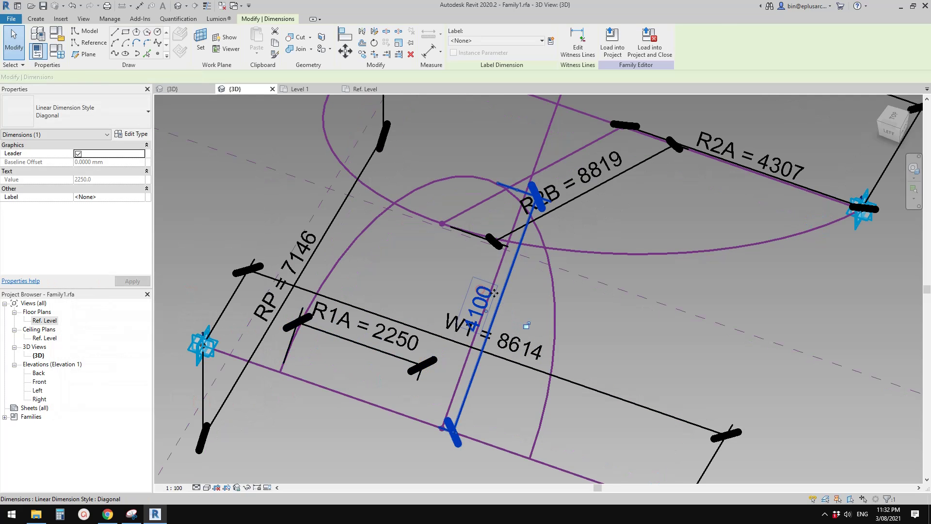
pyautogui.click(551, 41)
pyautogui.write('R1')
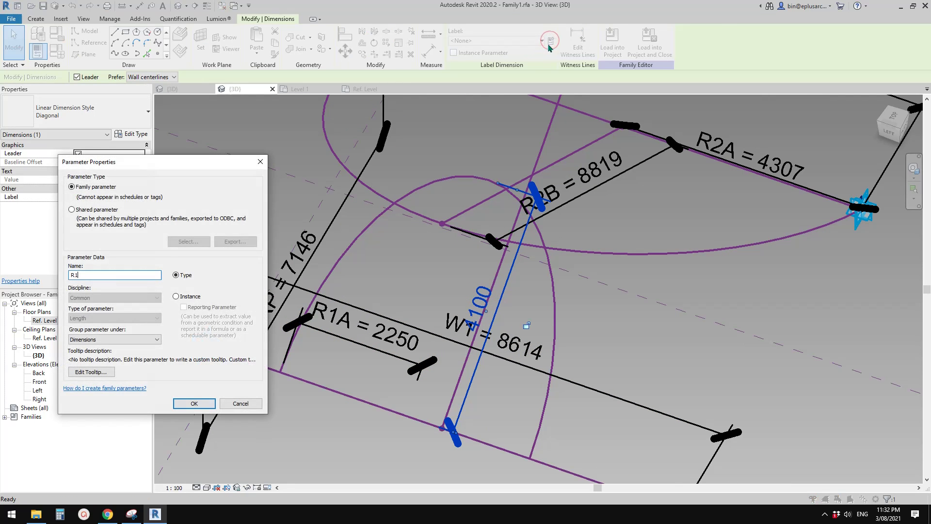
pyautogui.write('B')
pyautogui.click(176, 296)
pyautogui.click(194, 404)
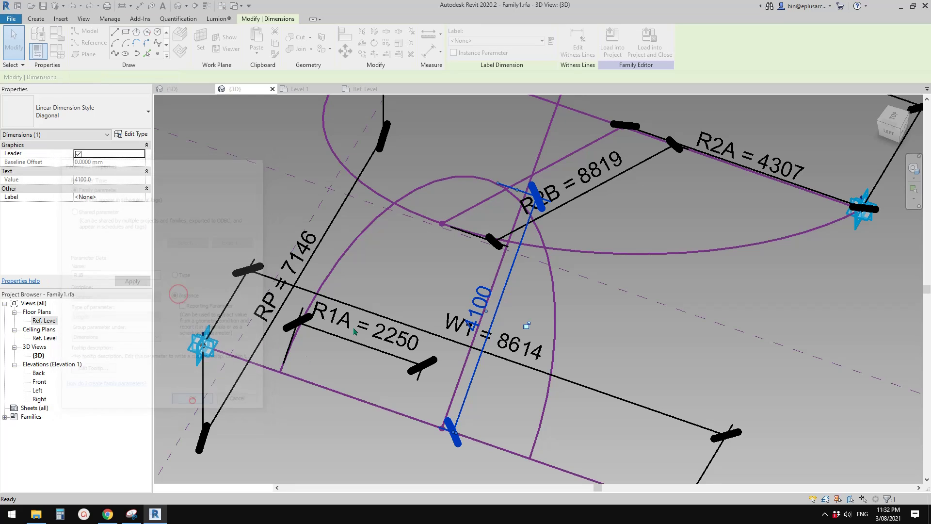
# - In the family types, set the formulas R1A = W1 / 2 and R1B = sqrt(H2 ^ 2 + RP ^ 2), and apply them
pyautogui.moveTo(423, 283); pyautogui.dragTo(450, 276, button='middle')
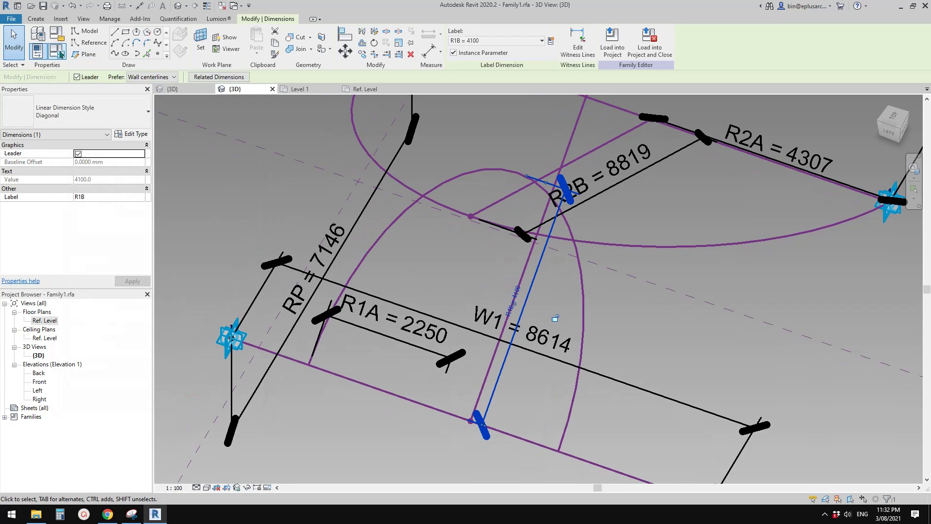
pyautogui.click(56, 51)
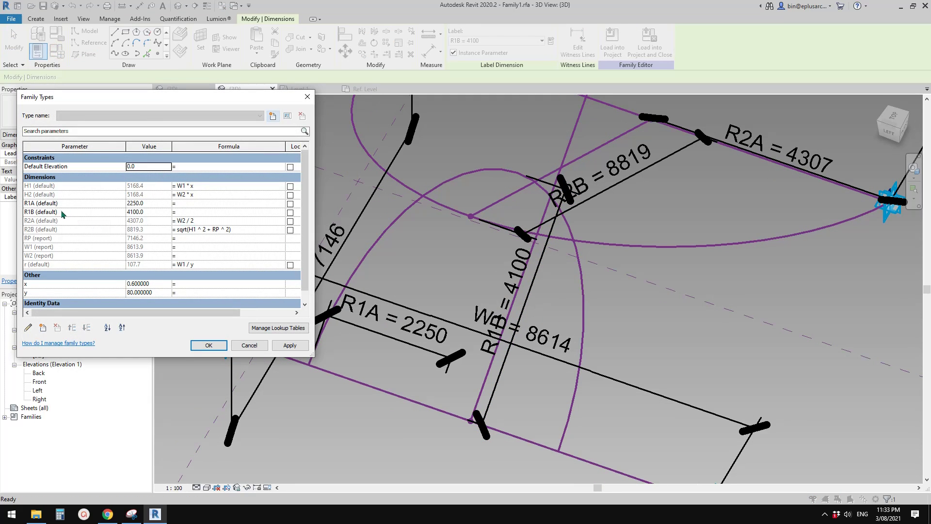
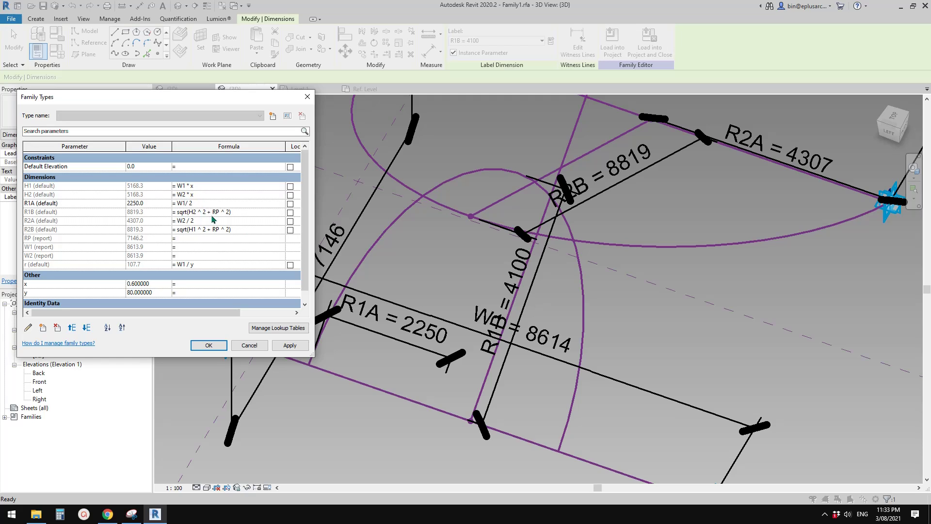
pyautogui.click(290, 346)
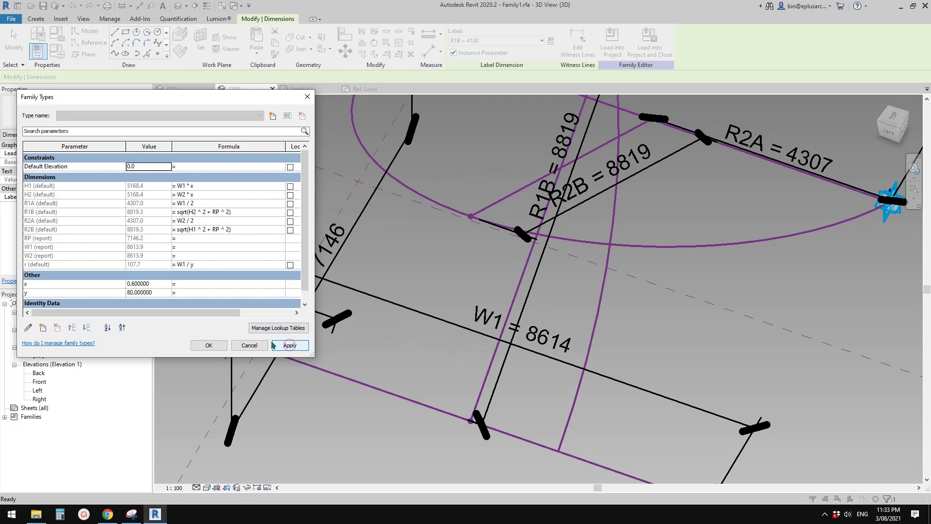
pyautogui.click(211, 345)
# - Turn on the center mark of the new half ellipse on the W1 side
pyautogui.scroll(-3, 383, 299)
pyautogui.keyDown('shift'); pyautogui.moveTo(422, 289); pyautogui.dragTo(461, 303, button='middle'); pyautogui.keyUp('shift')
pyautogui.scroll(-2, 456, 282)
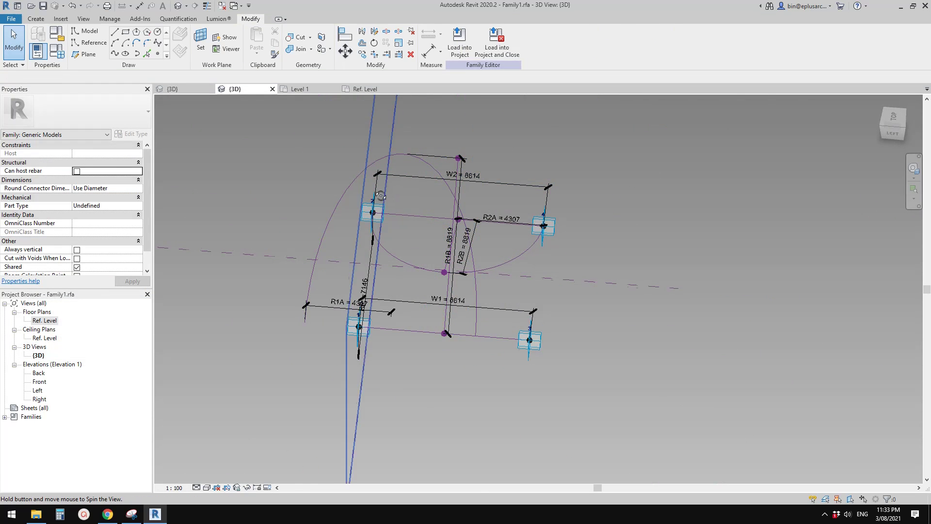
pyautogui.keyDown('shift'); pyautogui.moveTo(366, 165); pyautogui.dragTo(368, 188, button='middle'); pyautogui.keyUp('shift')
pyautogui.click(371, 182)
pyautogui.keyDown('shift'); pyautogui.moveTo(408, 213); pyautogui.dragTo(377, 216, button='middle'); pyautogui.keyUp('shift')
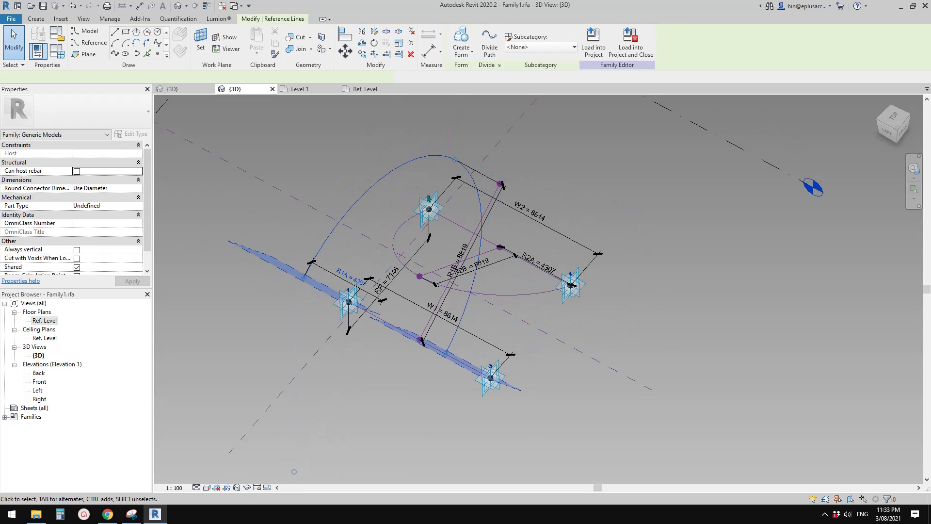
pyautogui.click(78, 170)
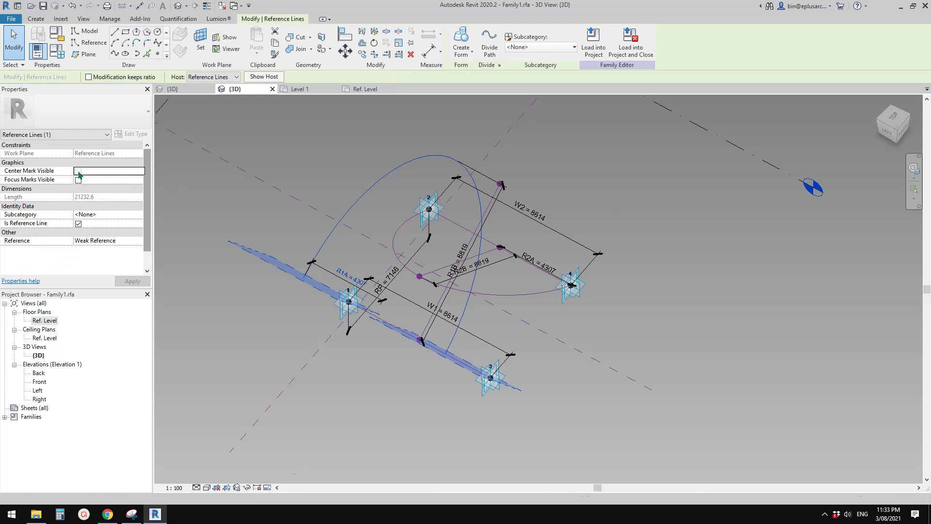
# - Align the W1 half ellipse's central axis with the inclined reference line, lock the alignment, and finish aligning
pyautogui.keyDown('shift'); pyautogui.moveTo(435, 244); pyautogui.dragTo(475, 232, button='middle'); pyautogui.keyUp('shift')
pyautogui.scroll(2, 469, 232)
pyautogui.press('l')
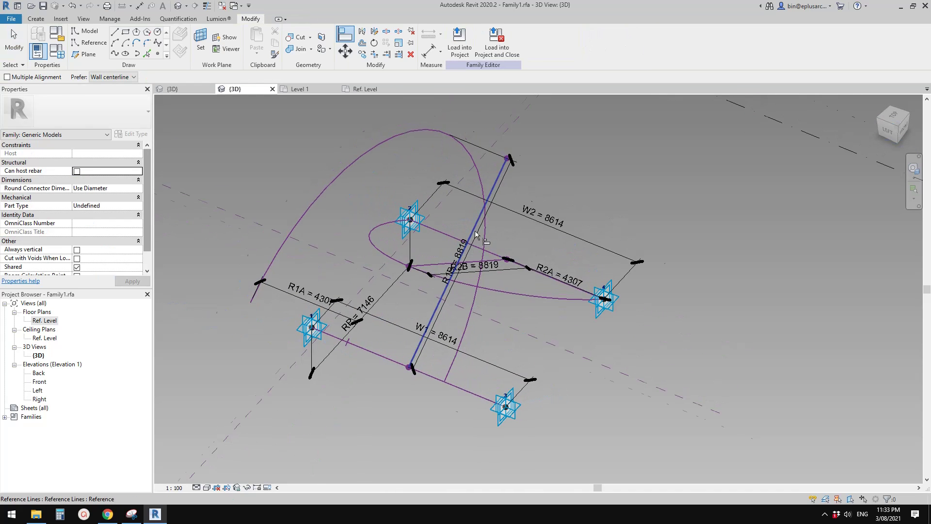
pyautogui.scroll(1, 476, 230)
pyautogui.click(474, 227)
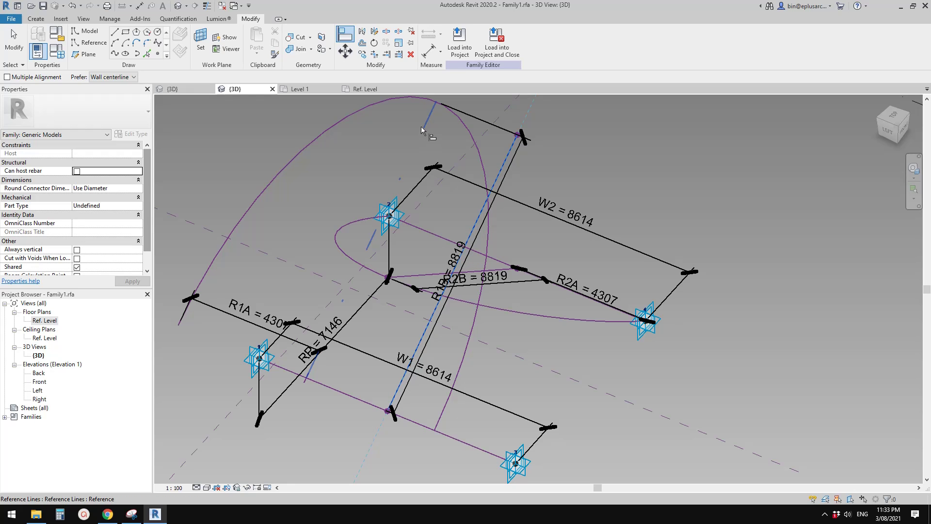
pyautogui.click(424, 123)
pyautogui.click(445, 252)
pyautogui.scroll(-2, 449, 246)
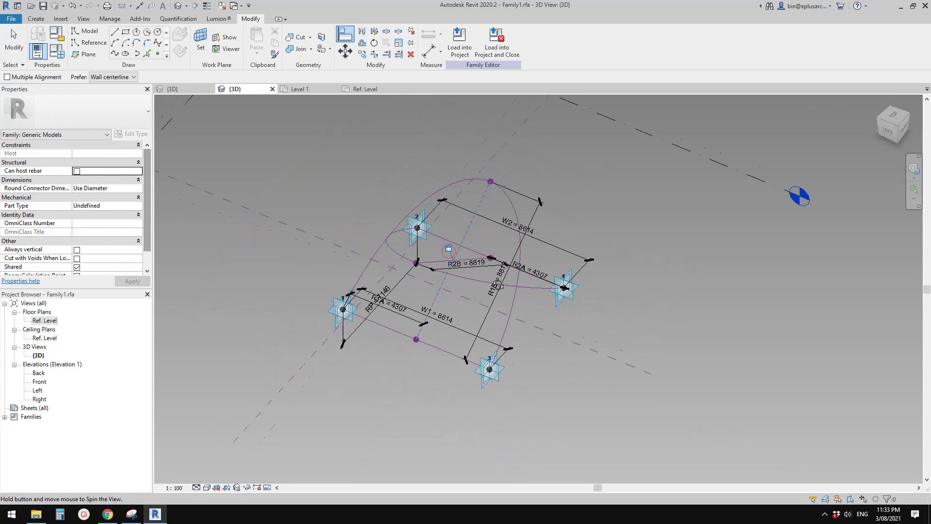
pyautogui.keyDown('shift'); pyautogui.moveTo(448, 247); pyautogui.dragTo(512, 262, button='middle'); pyautogui.keyUp('shift')
pyautogui.press('Escape')
# - Flex the arches by nudging adaptive points 3 and 4 outward together and back again
pyautogui.keyDown('shift'); pyautogui.moveTo(555, 308); pyautogui.dragTo(563, 342, button='middle'); pyautogui.keyUp('shift')
pyautogui.click(549, 358)
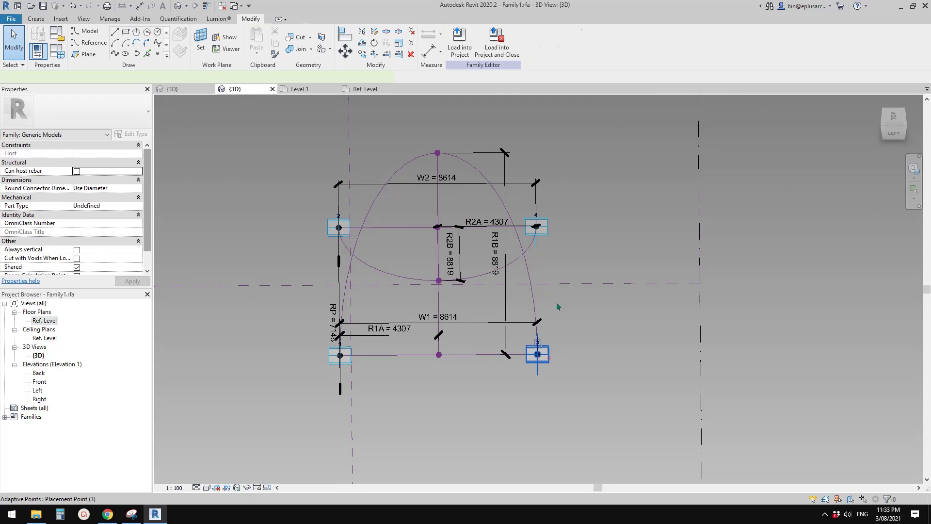
pyautogui.keyDown('ctrl'); pyautogui.click(546, 233); pyautogui.keyUp('ctrl')
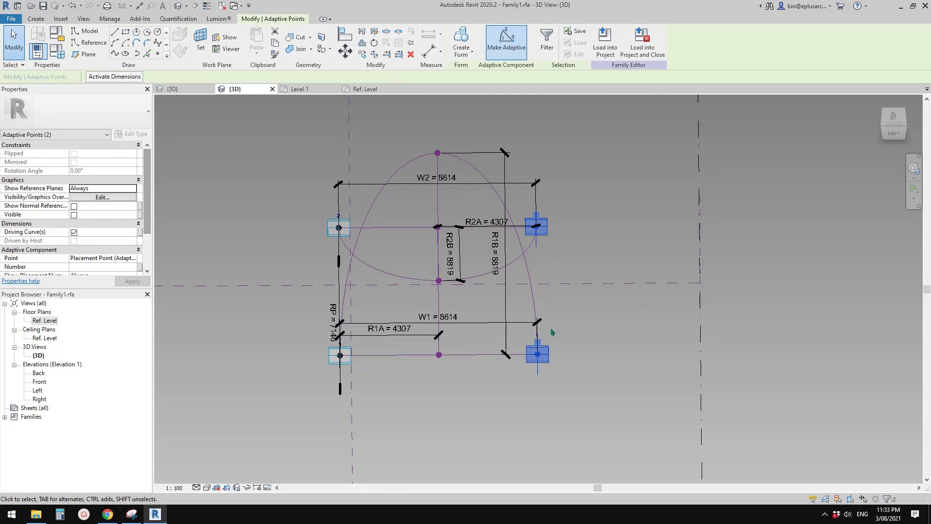
pyautogui.press('Right')
pyautogui.press('Right')
pyautogui.press('Left')
pyautogui.press('Left')
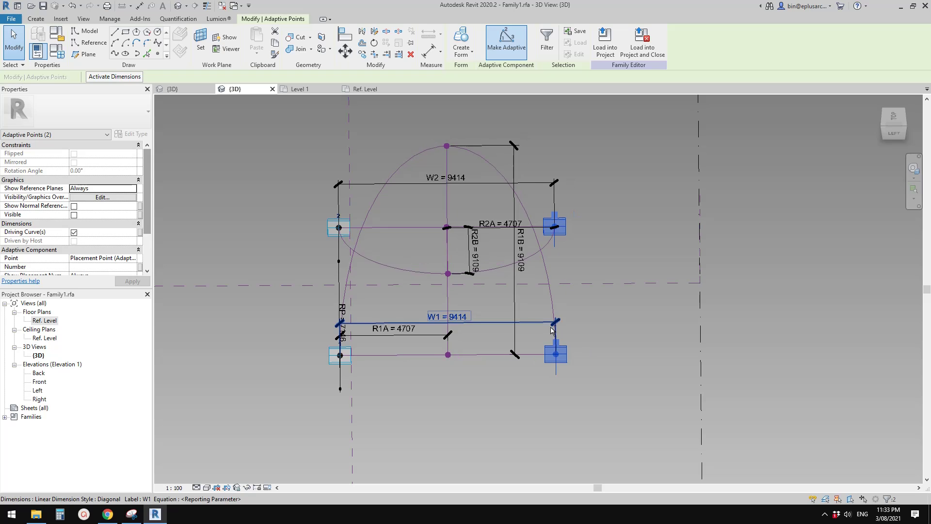
# - Flex the depth by nudging adaptive points 2 and 4 together toward points 1 and 3 until RP is about 5546 mm
pyautogui.keyDown('shift'); pyautogui.moveTo(567, 315); pyautogui.dragTo(603, 326, button='middle'); pyautogui.keyUp('shift')
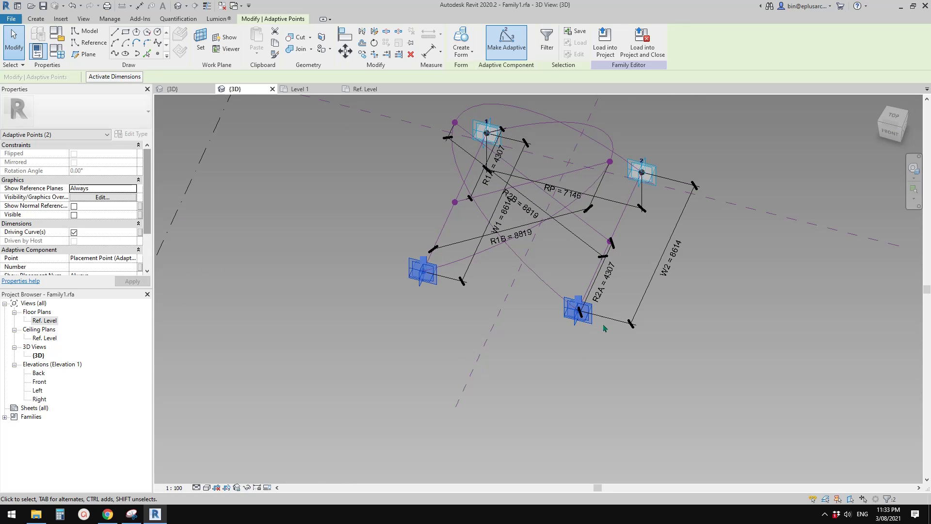
pyautogui.click(593, 308)
pyautogui.keyDown('ctrl'); pyautogui.click(650, 179); pyautogui.keyUp('ctrl')
pyautogui.moveTo(620, 217); pyautogui.dragTo(554, 318, button='middle')
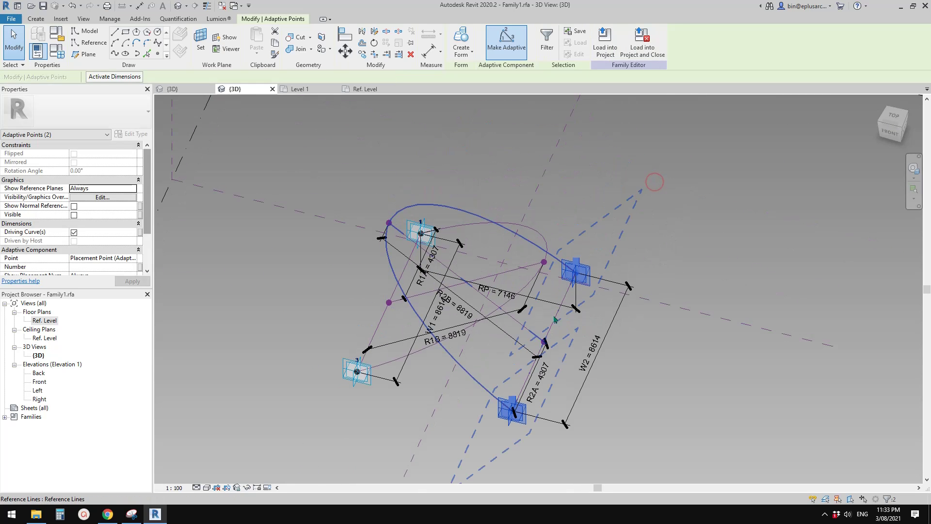
pyautogui.press('Right')
pyautogui.press('Right')
pyautogui.press('Left')
pyautogui.press('Left')
pyautogui.press('Left')
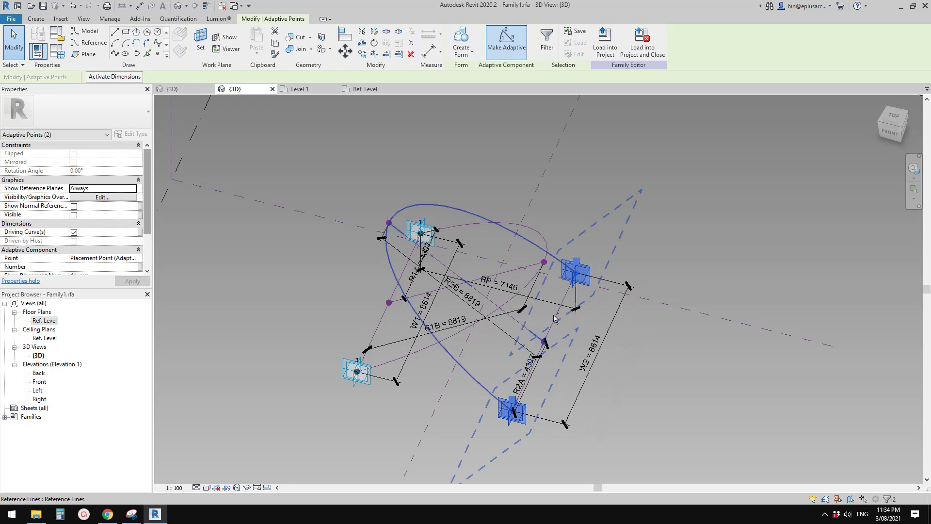
pyautogui.press('Left')
pyautogui.press('Escape')
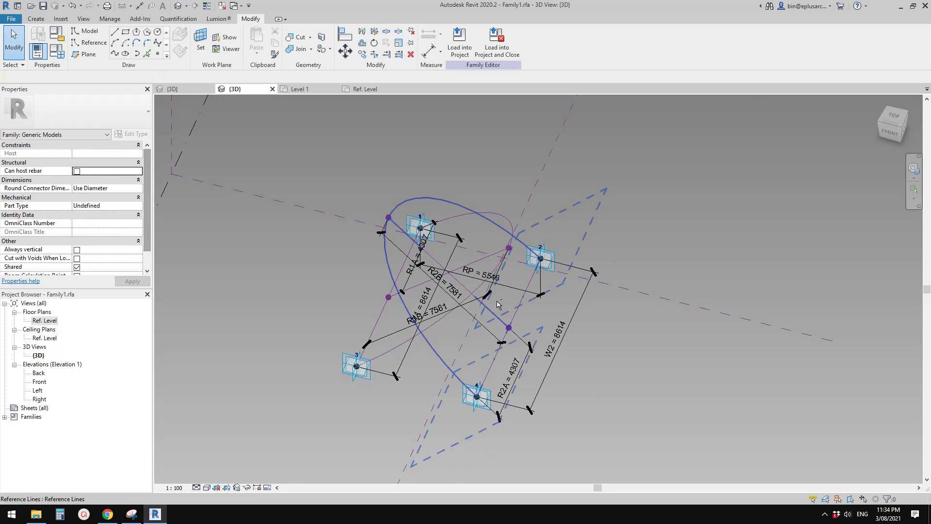
# - Place a reference point on the W1 half ellipse, a short way up the curve from adaptive point 1
pyautogui.keyDown('shift'); pyautogui.moveTo(413, 315); pyautogui.dragTo(499, 257, button='middle'); pyautogui.keyUp('shift')
pyautogui.scroll(2, 569, 304)
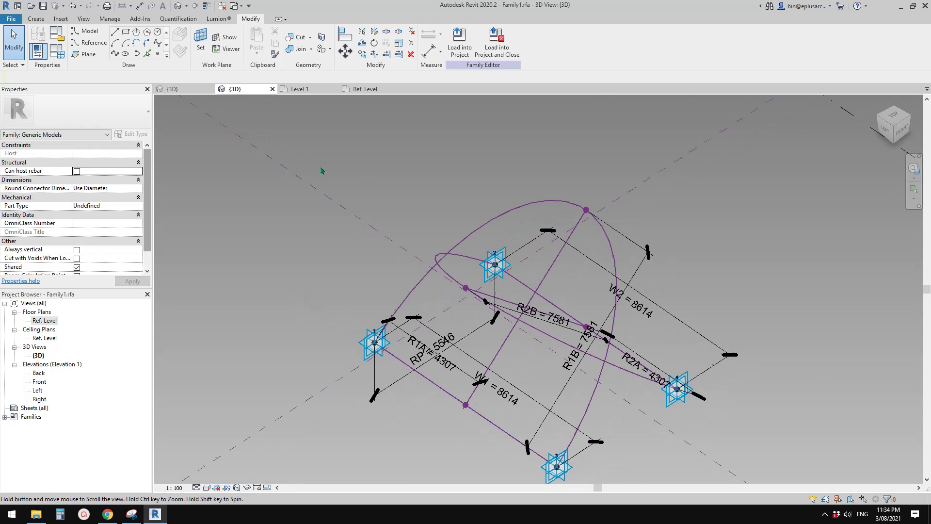
pyautogui.moveTo(322, 170); pyautogui.dragTo(312, 151, button='middle')
pyautogui.moveTo(346, 179); pyautogui.dragTo(328, 169, button='middle')
pyautogui.scroll(3, 364, 218)
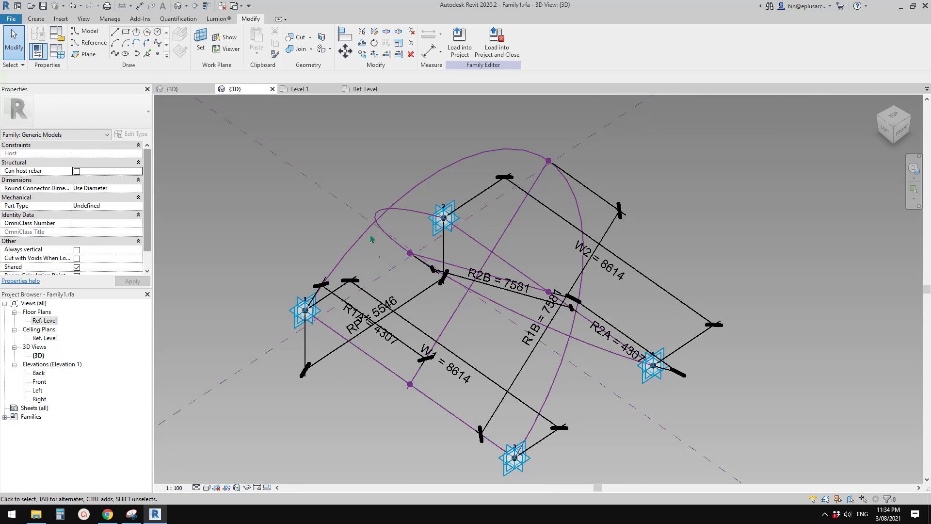
pyautogui.click(158, 54)
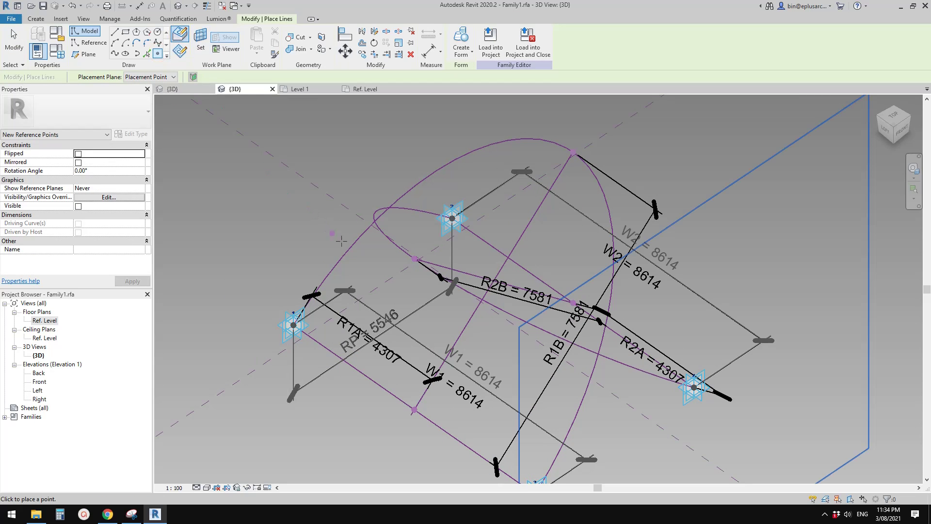
pyautogui.scroll(4, 342, 248)
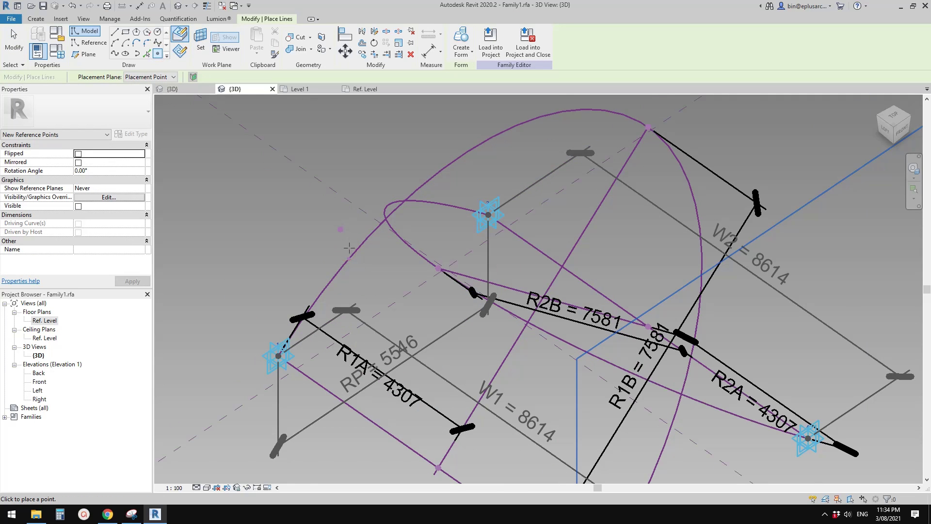
# - Set the new reference point's plane across the arch as work plane and draw a reference circle centred on it, radius about 1054 mm
pyautogui.click(84, 42)
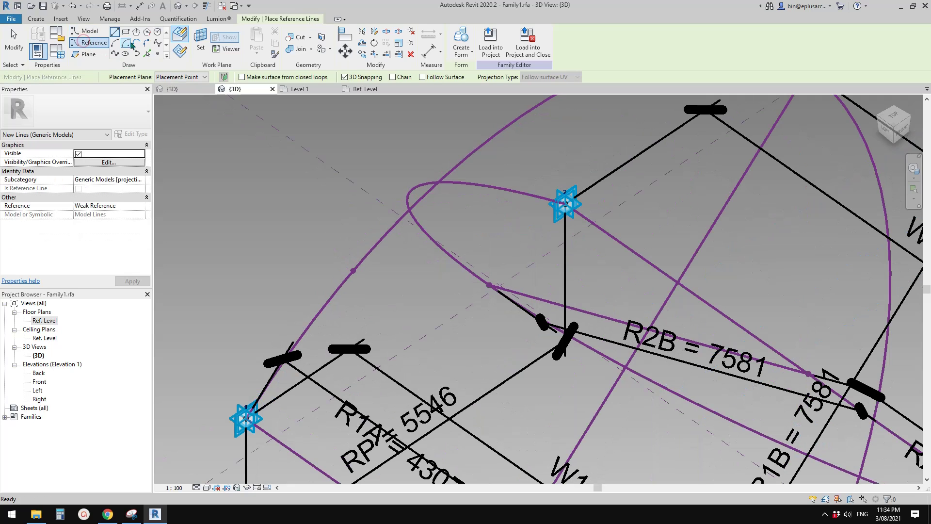
pyautogui.click(157, 33)
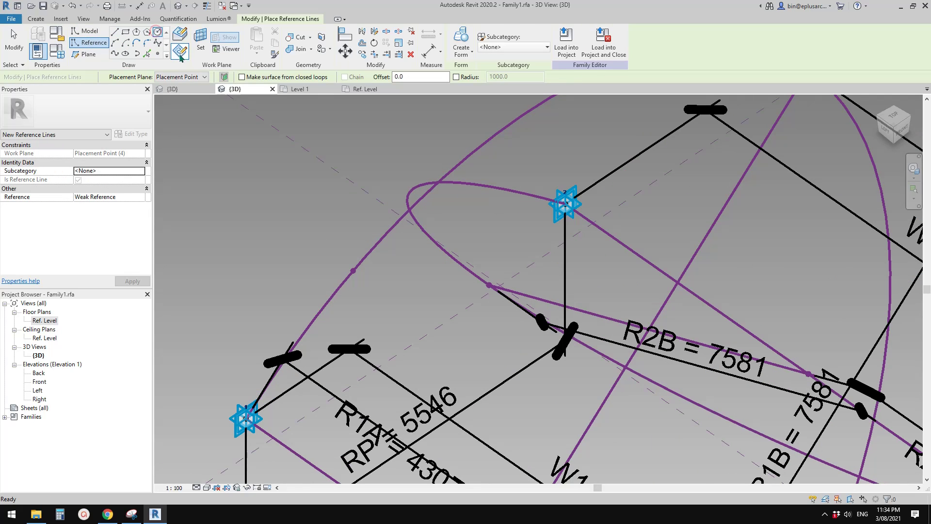
pyautogui.click(201, 41)
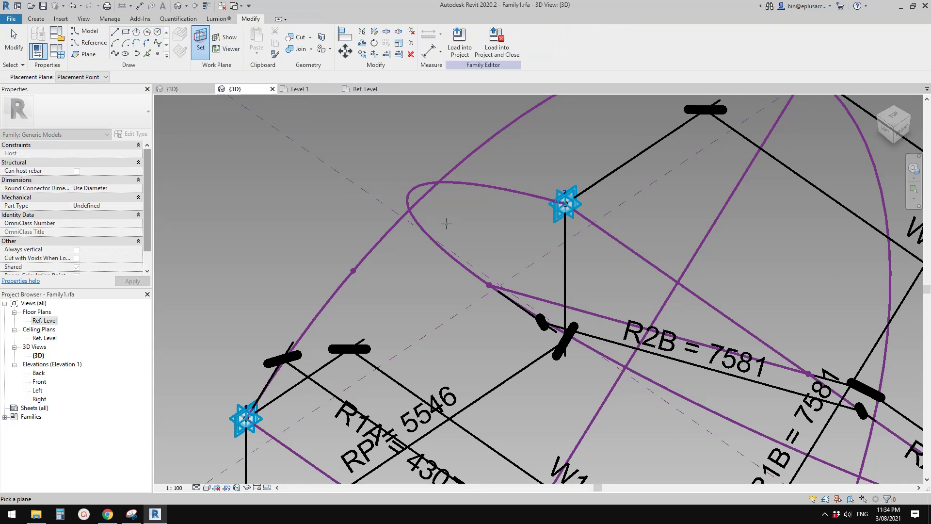
pyautogui.click(354, 272)
pyautogui.keyDown('shift'); pyautogui.moveTo(354, 272); pyautogui.dragTo(353, 312, button='middle'); pyautogui.keyUp('shift')
pyautogui.click(348, 307)
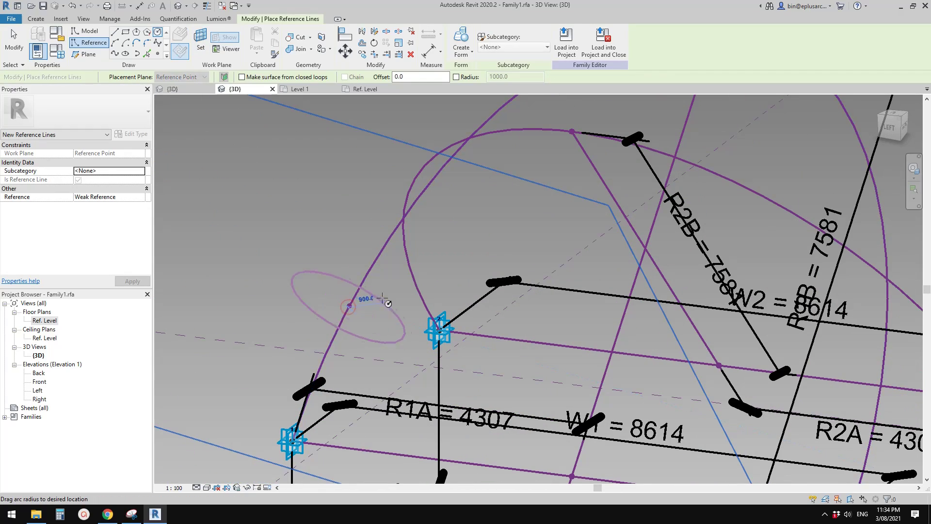
pyautogui.click(395, 303)
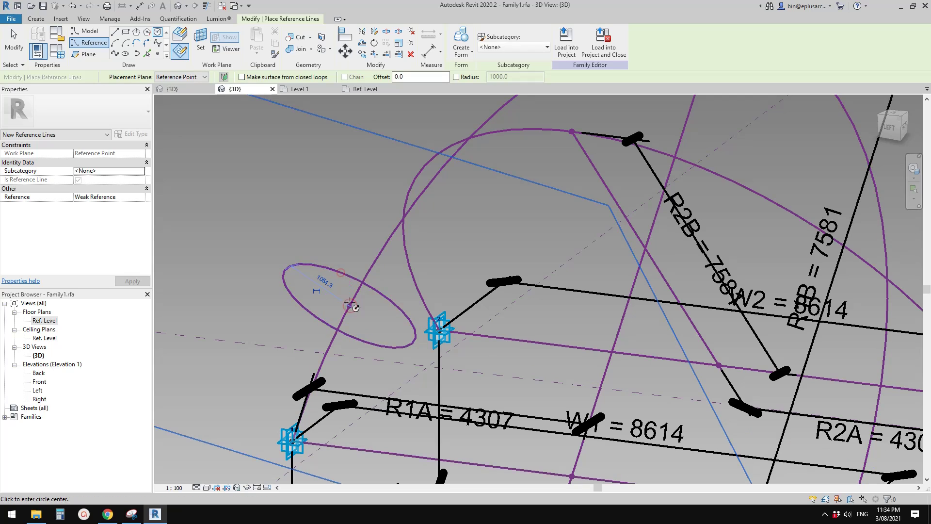
# - Make the circle's temporary radius dimension permanent, finish placing reference lines, and select that dimension
pyautogui.click(316, 291)
pyautogui.press('Escape')
pyautogui.click(321, 286)
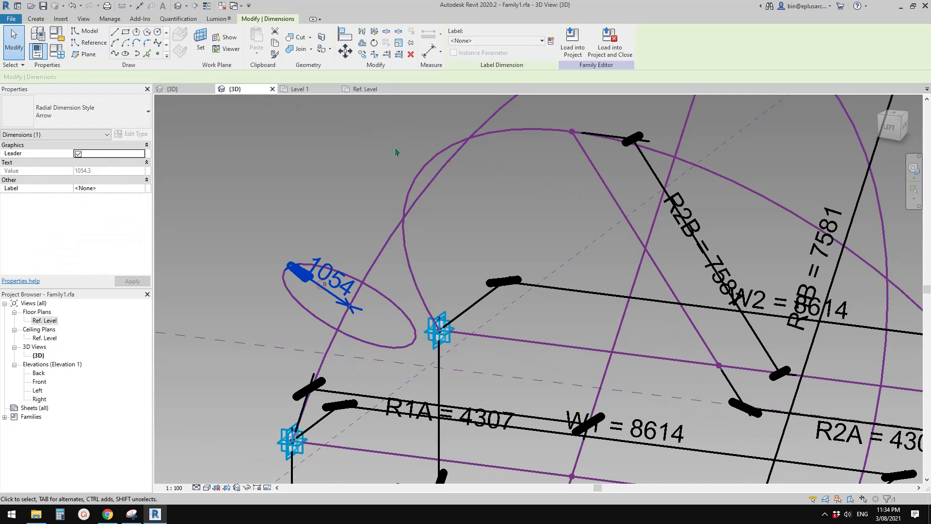
# - Label the circle's radius dimension with the r parameter, driven by W1 / y
pyautogui.click(485, 41)
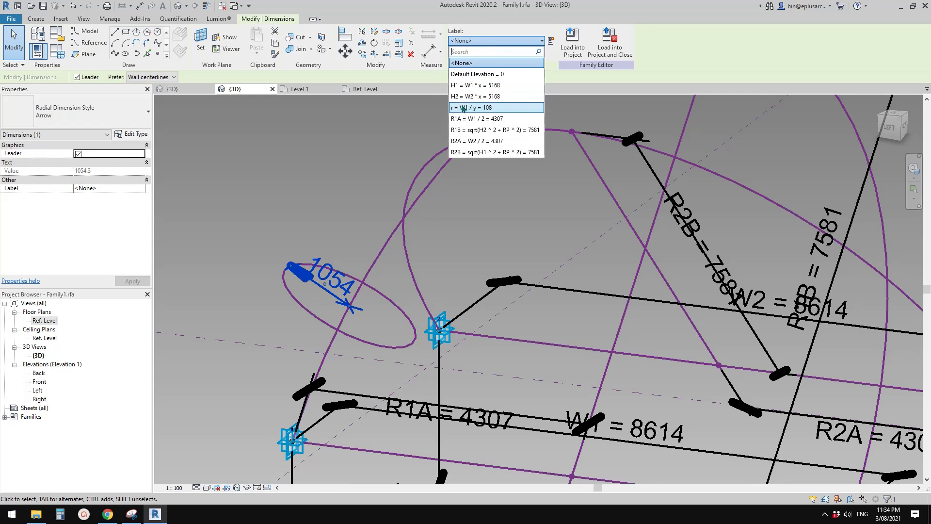
pyautogui.click(474, 109)
pyautogui.keyDown('shift'); pyautogui.moveTo(345, 324); pyautogui.dragTo(310, 291, button='middle'); pyautogui.keyUp('shift')
# - Copy the circle together with its reference point and radius dimension three times into the empty space beside the W1 arch
pyautogui.click(311, 277)
pyautogui.moveTo(282, 241); pyautogui.dragTo(416, 324)
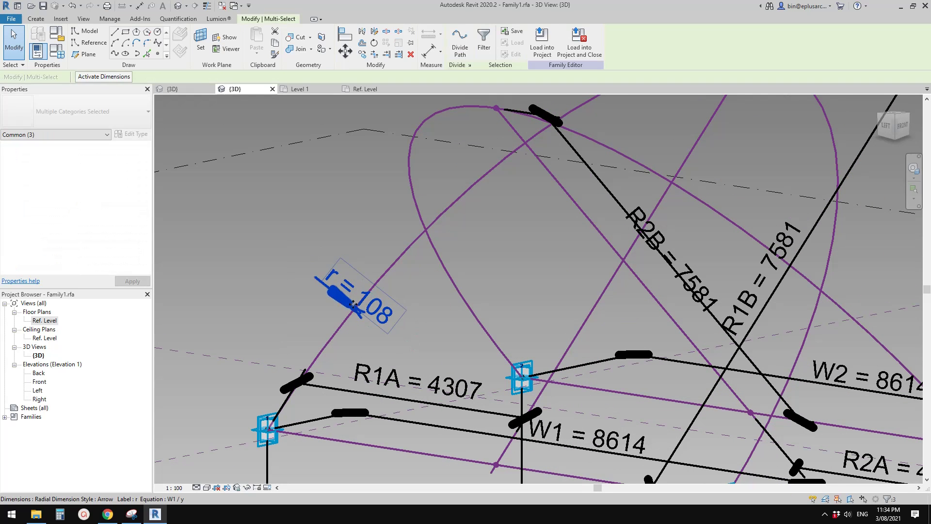
pyautogui.scroll(1, 377, 315)
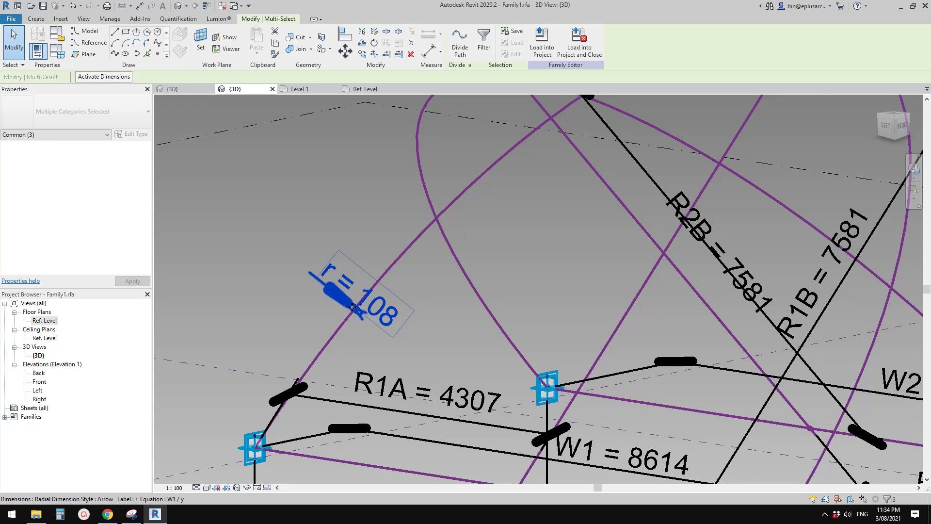
pyautogui.press('c')
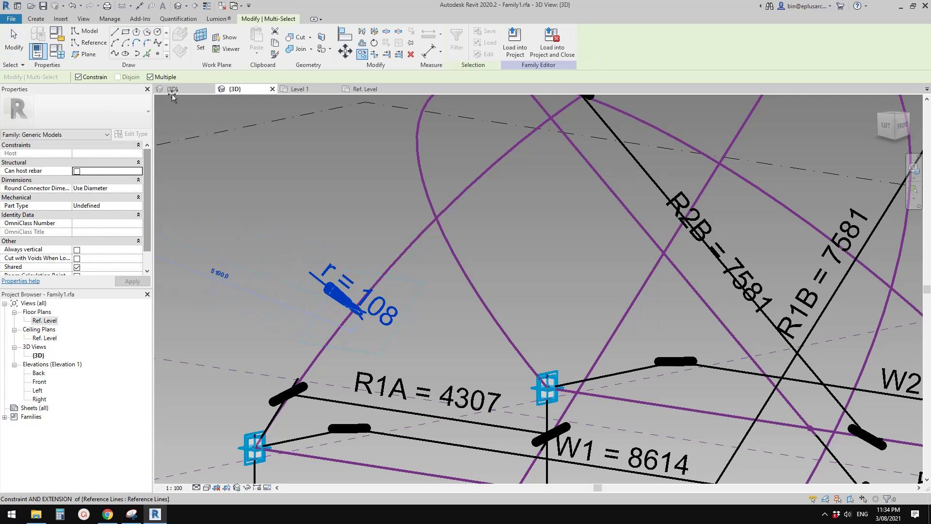
pyautogui.scroll(-1, 290, 278)
pyautogui.moveTo(290, 278); pyautogui.dragTo(326, 286, button='middle')
pyautogui.click(324, 284)
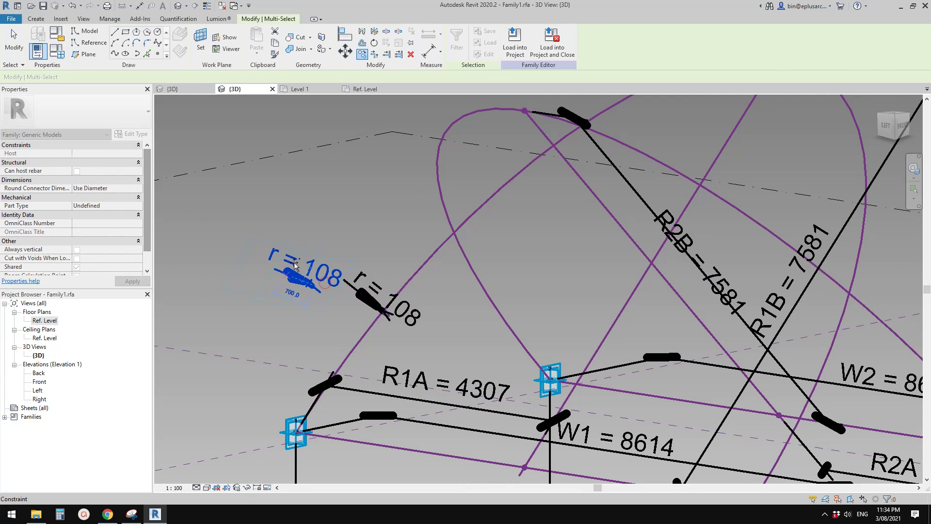
pyautogui.keyDown('ctrl'); pyautogui.moveTo(294, 264); pyautogui.dragTo(246, 212); pyautogui.keyUp('ctrl')
pyautogui.click(253, 219)
pyautogui.scroll(1, 306, 294)
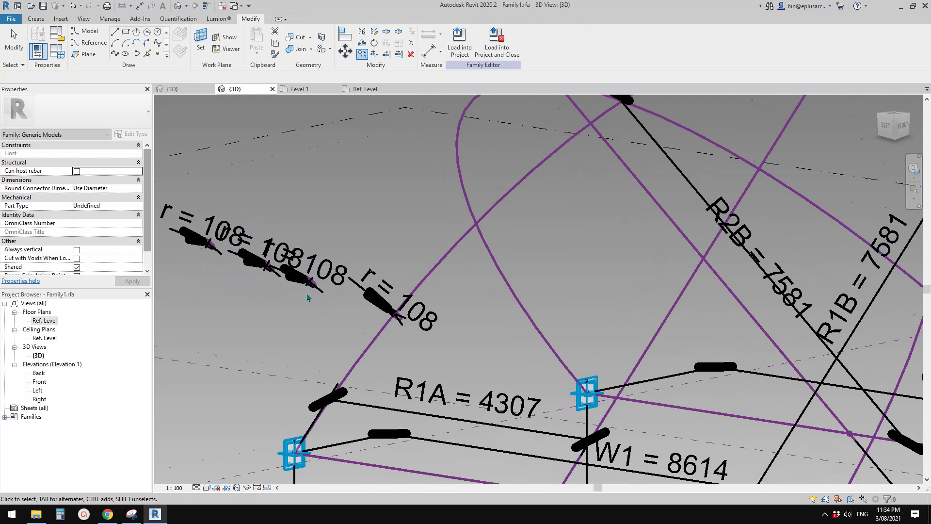
# - Set the 3D view scale to 1:20 so the radius labels are drawn smaller
pyautogui.scroll(-2, 309, 298)
pyautogui.keyDown('shift'); pyautogui.moveTo(468, 298); pyautogui.dragTo(478, 240, button='middle'); pyautogui.keyUp('shift')
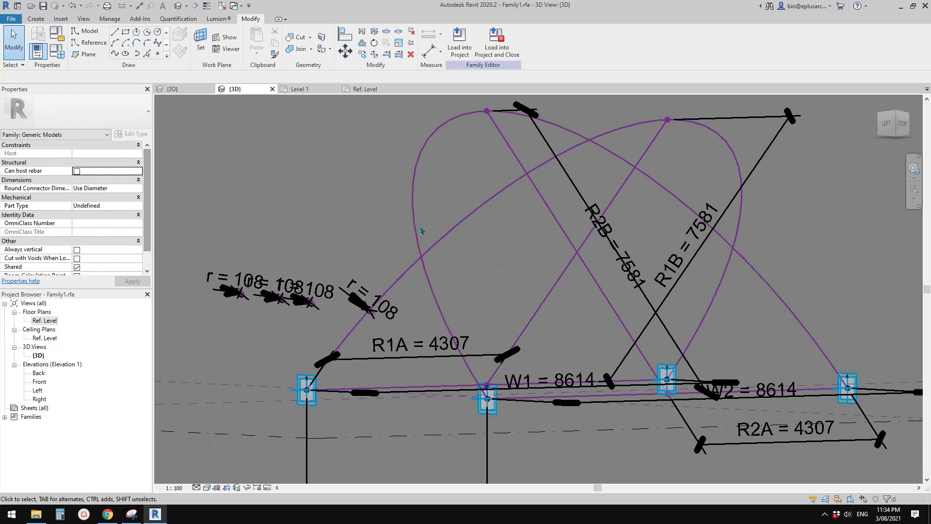
pyautogui.scroll(4, 308, 300)
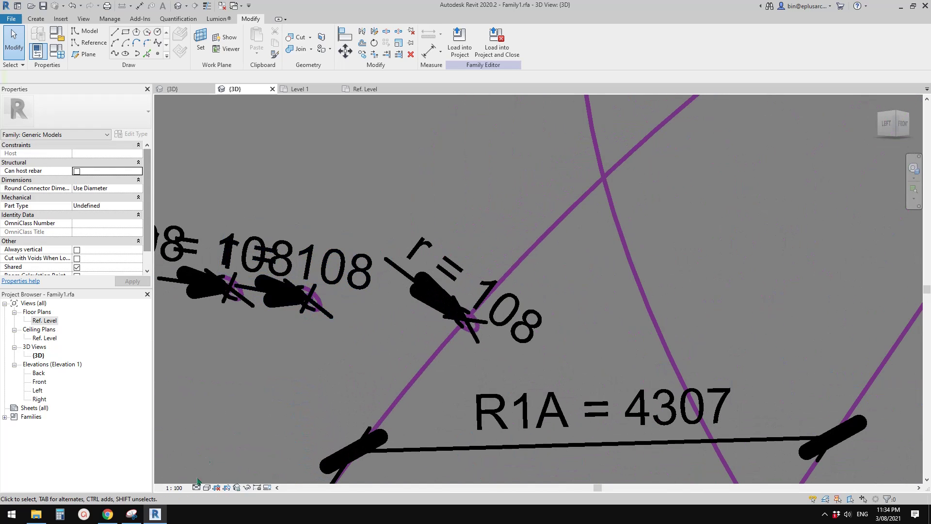
pyautogui.click(174, 488)
pyautogui.click(182, 391)
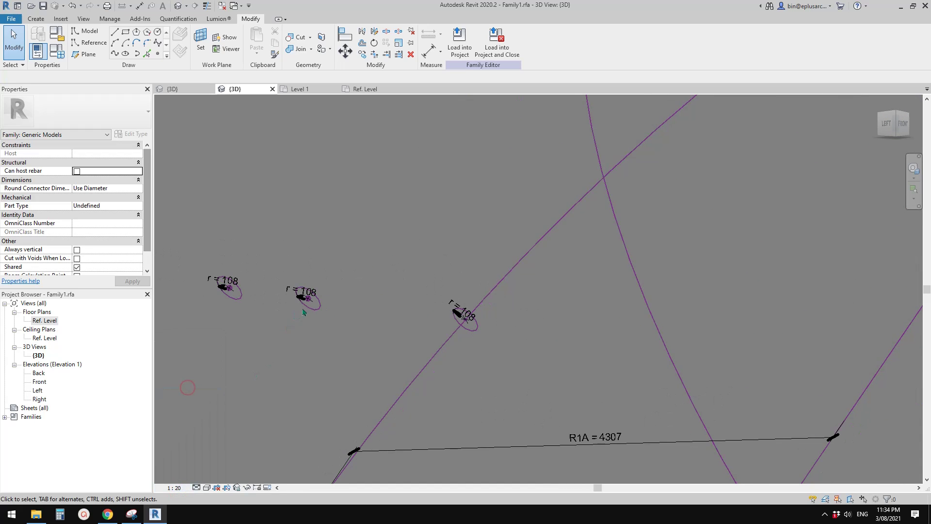
# - Rehost the reference point of the copied circle nearest the arch onto the W1 half ellipse, above the original profile
pyautogui.click(305, 301)
pyautogui.scroll(-4, 310, 303)
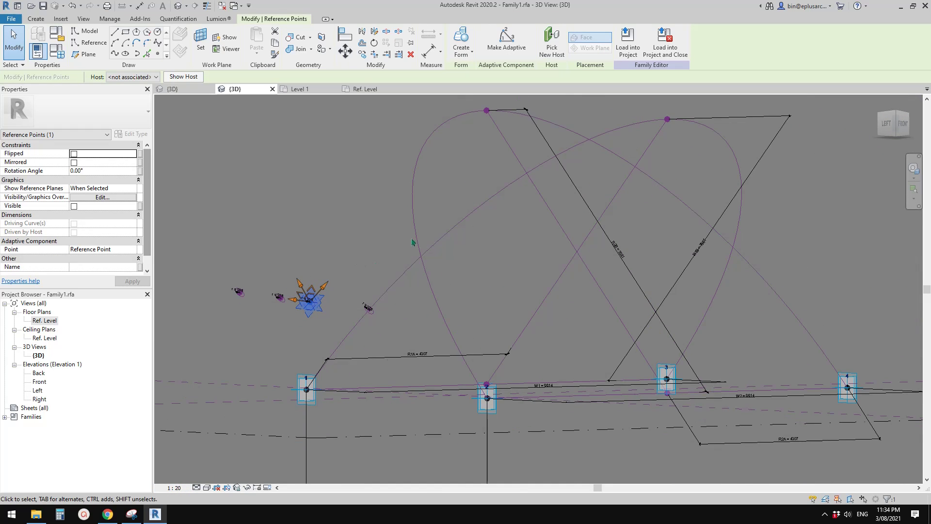
pyautogui.scroll(-2, 462, 189)
pyautogui.click(550, 43)
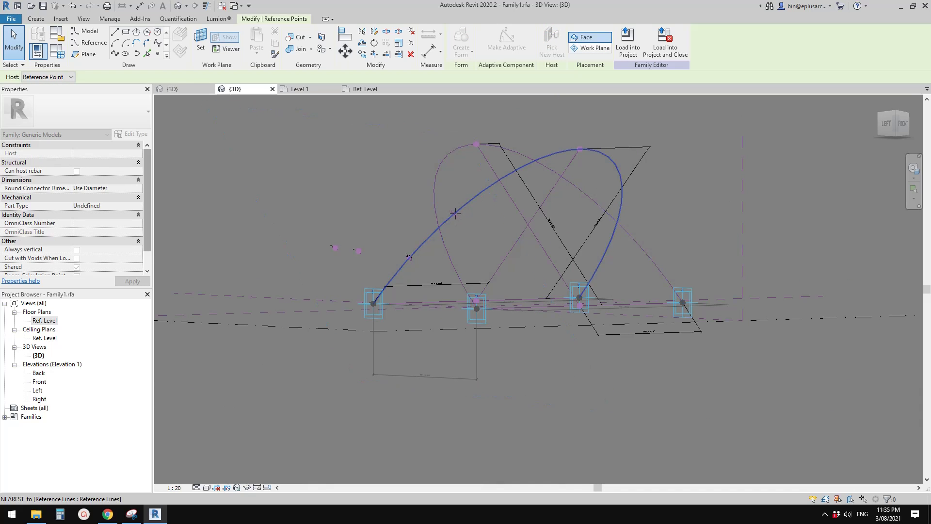
pyautogui.press('Escape')
pyautogui.press('Escape')
# - Rehost the next copied circle's reference point onto the W2 half ellipse, well up the curve from adaptive point 2
pyautogui.scroll(8, 352, 267)
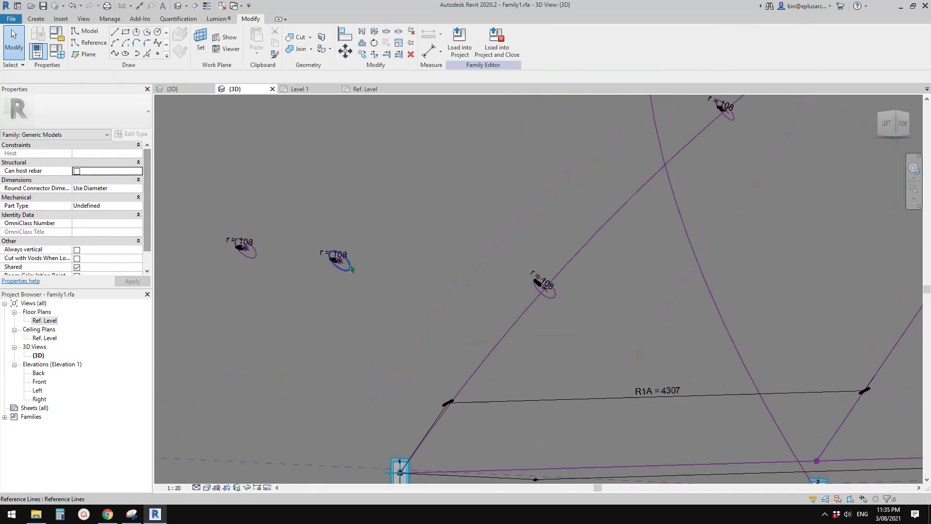
pyautogui.scroll(2, 351, 268)
pyautogui.click(336, 264)
pyautogui.scroll(-5, 335, 262)
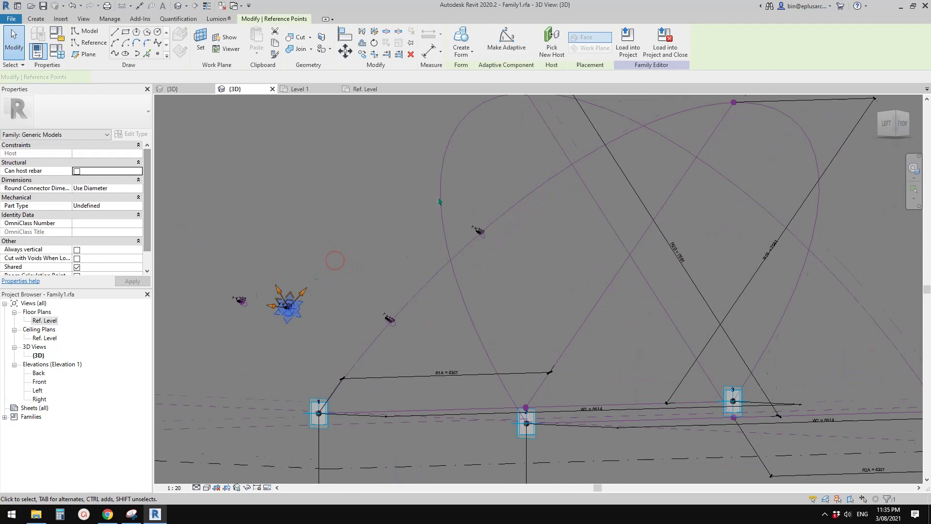
pyautogui.press('Escape')
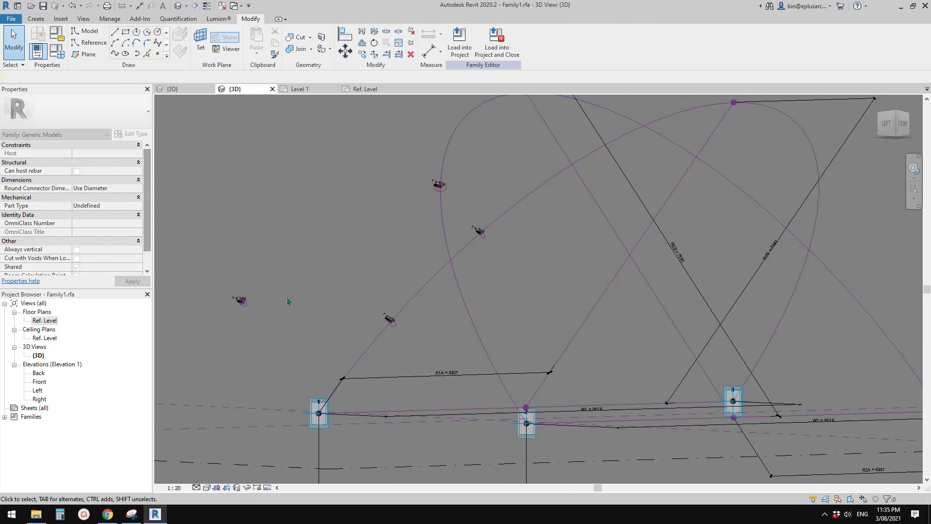
# - Rehost the last copied circle's reference point onto the W2 half ellipse, just below the profile already hosted there
pyautogui.scroll(8, 233, 303)
pyautogui.click(234, 303)
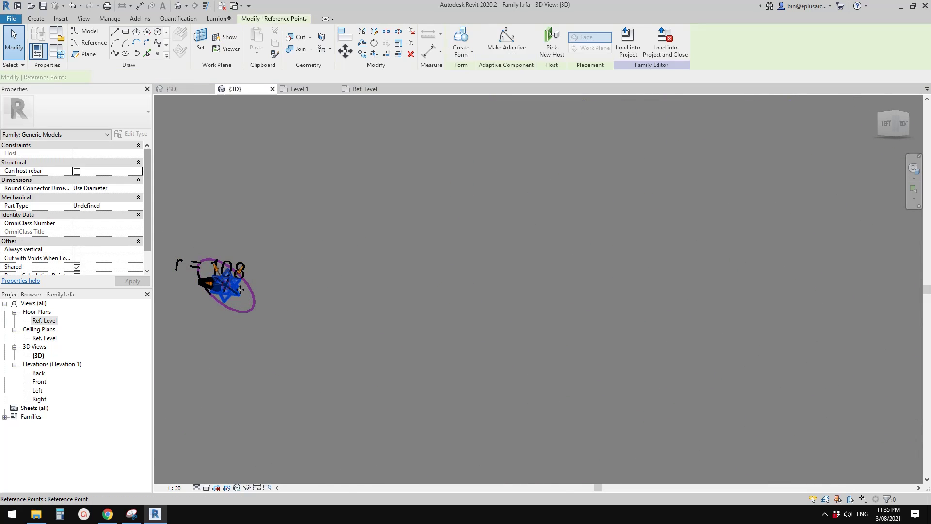
pyautogui.scroll(-5, 233, 303)
pyautogui.press('Escape')
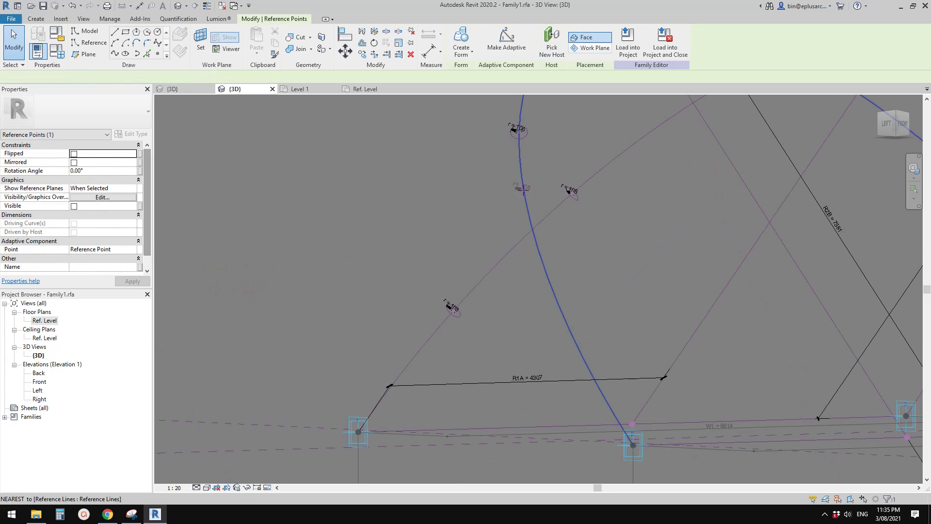
# - Create a solid form from the two circles on the W1 arch and the W1 half-ellipse path
pyautogui.scroll(4, 418, 346)
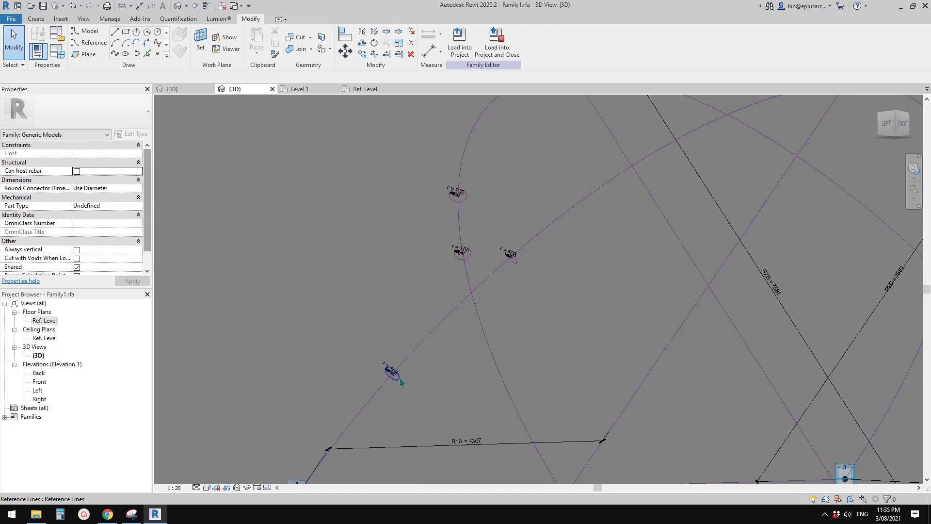
pyautogui.click(401, 382)
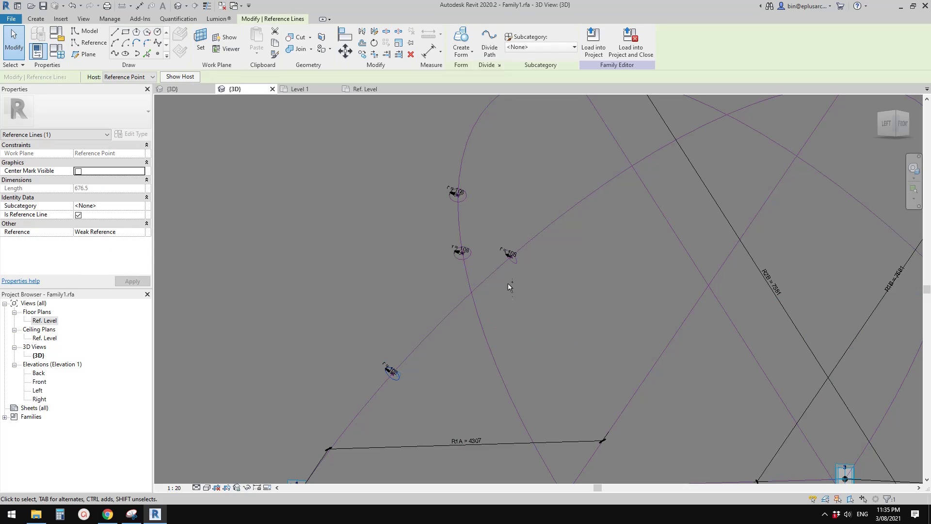
pyautogui.keyDown('ctrl'); pyautogui.click(511, 258); pyautogui.keyUp('ctrl')
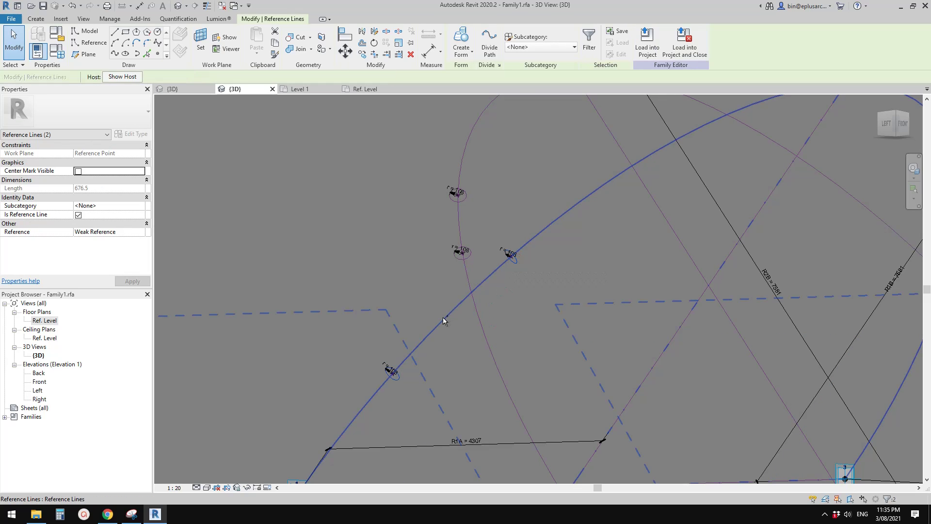
pyautogui.click(461, 36)
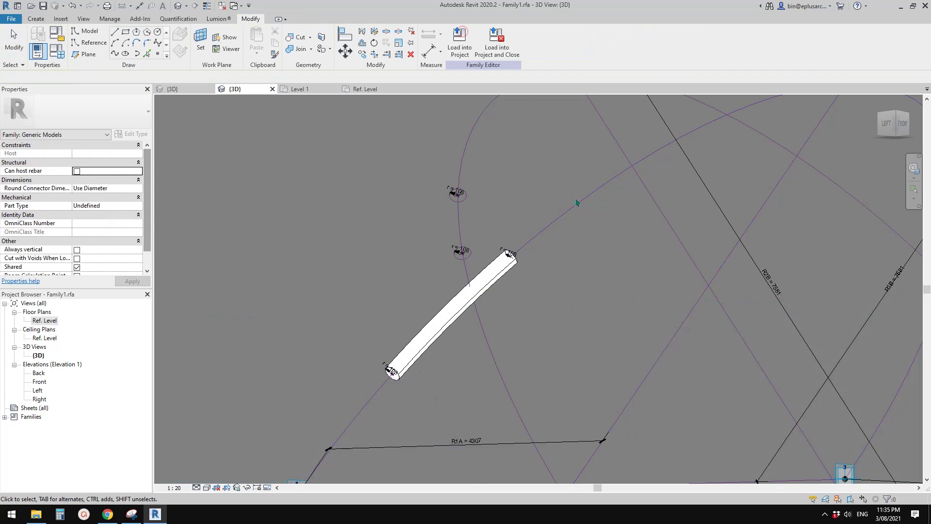
# - Create a solid form from the two circles on the W2 arch and the W2 half-ellipse path
pyautogui.click(474, 262)
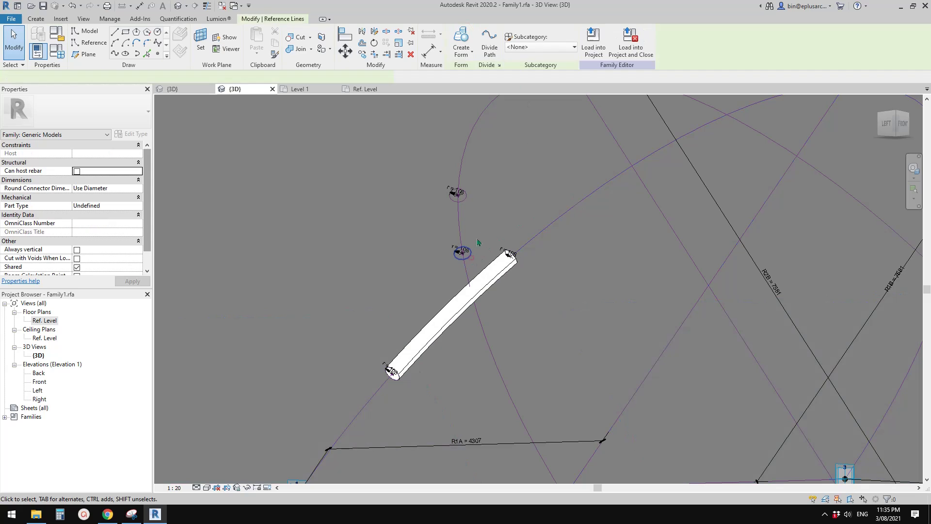
pyautogui.keyDown('ctrl'); pyautogui.click(465, 196); pyautogui.keyUp('ctrl')
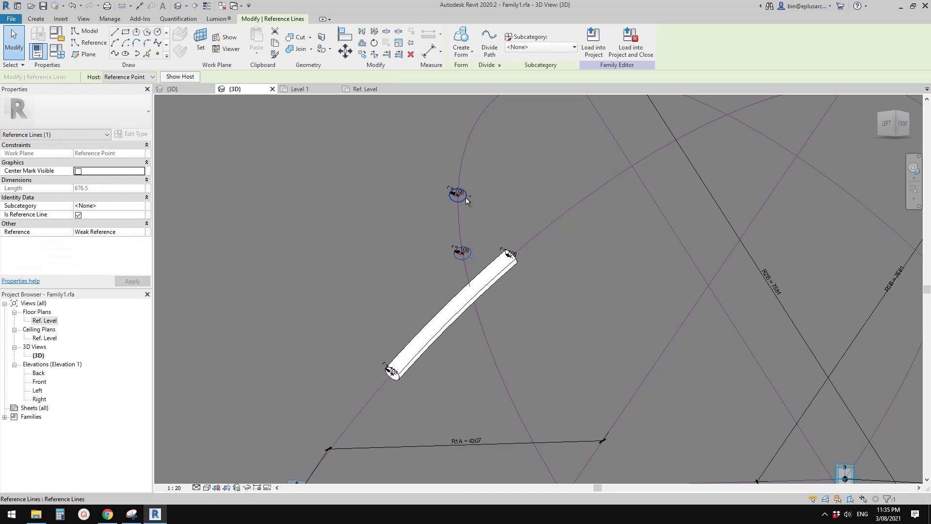
pyautogui.keyDown('ctrl'); pyautogui.click(464, 160); pyautogui.keyUp('ctrl')
pyautogui.scroll(-1, 478, 165)
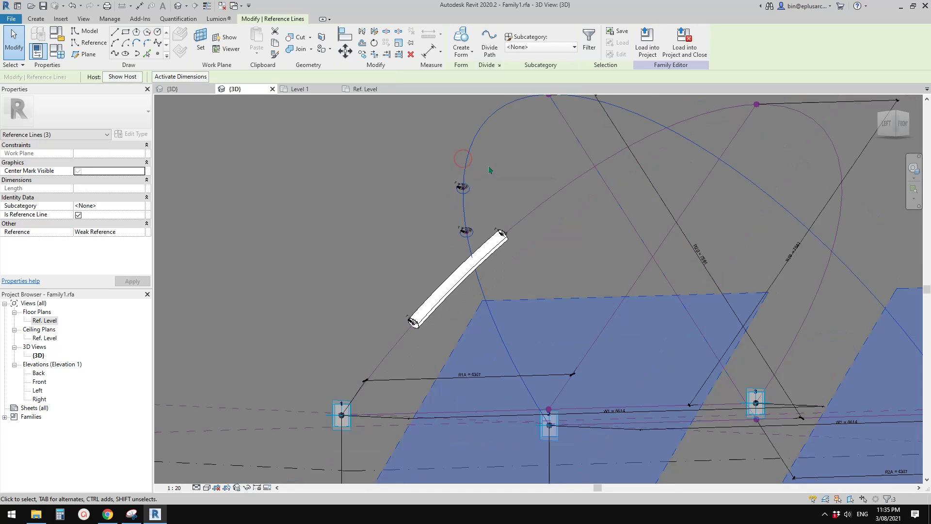
pyautogui.moveTo(490, 170); pyautogui.dragTo(465, 188, button='middle')
pyautogui.click(461, 42)
# - Set the normalized curve parameter of the W1 tube's lower profile point to 0
pyautogui.scroll(-2, 533, 219)
pyautogui.keyDown('shift'); pyautogui.moveTo(534, 242); pyautogui.dragTo(507, 264, button='middle'); pyautogui.keyUp('shift')
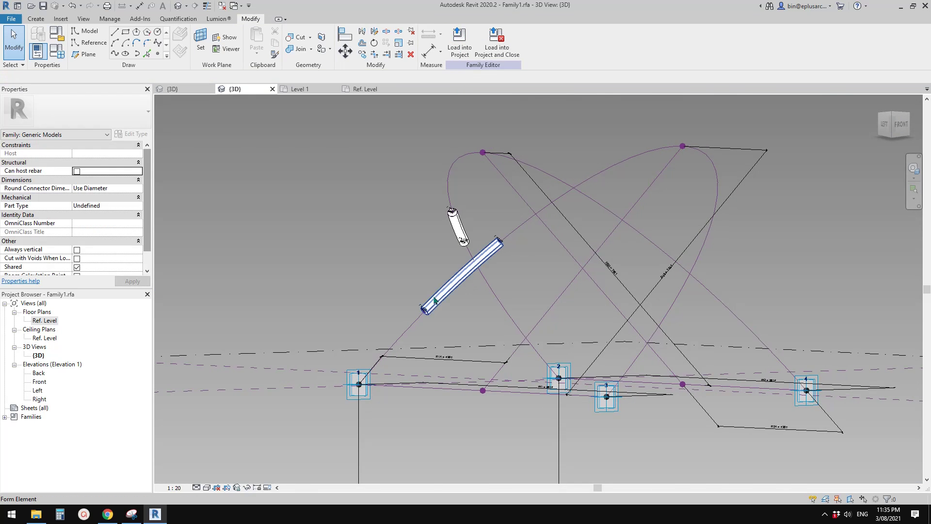
pyautogui.scroll(4, 432, 301)
pyautogui.moveTo(372, 285); pyautogui.dragTo(417, 344)
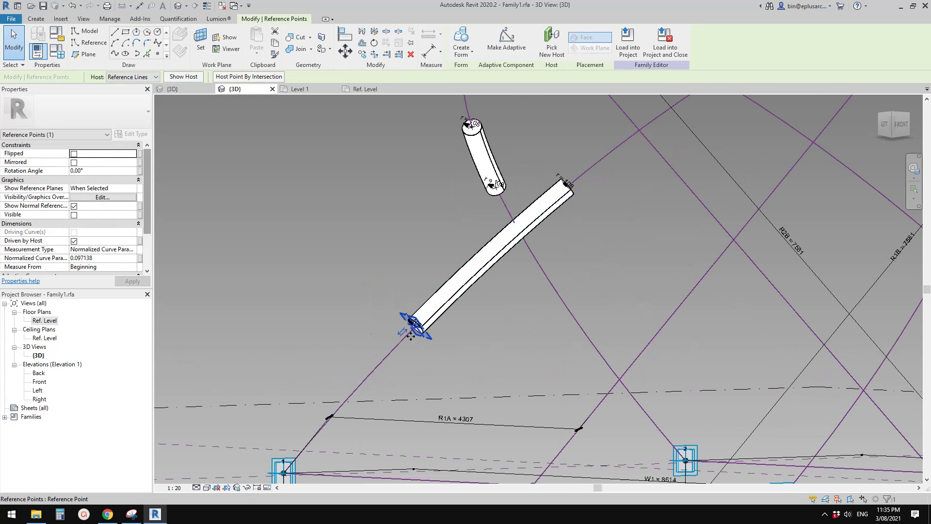
pyautogui.click(109, 257)
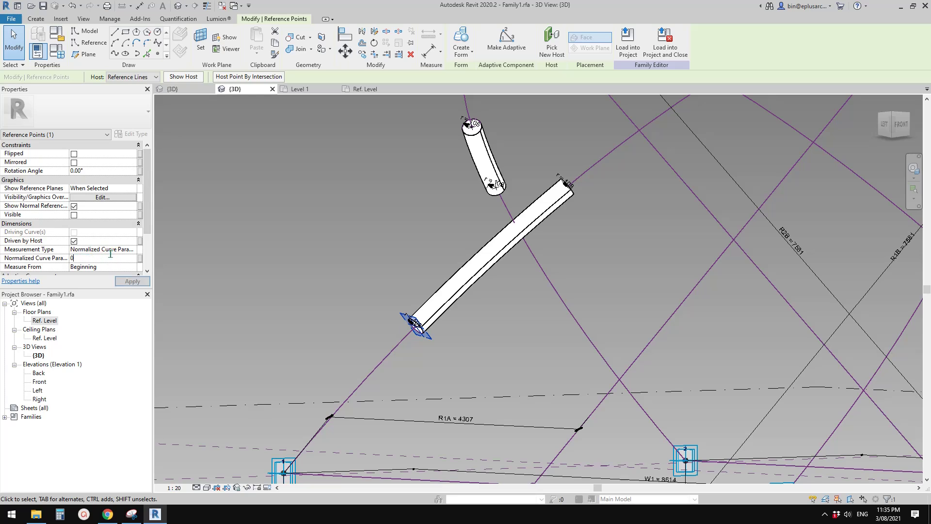
pyautogui.moveTo(580, 256); pyautogui.dragTo(564, 276, button='middle')
# - Set the normalized curve parameter of the W1 tube's upper profile point to 1
pyautogui.moveTo(526, 162); pyautogui.dragTo(561, 213)
pyautogui.click(103, 258)
pyautogui.write('1')
pyautogui.press('Return')
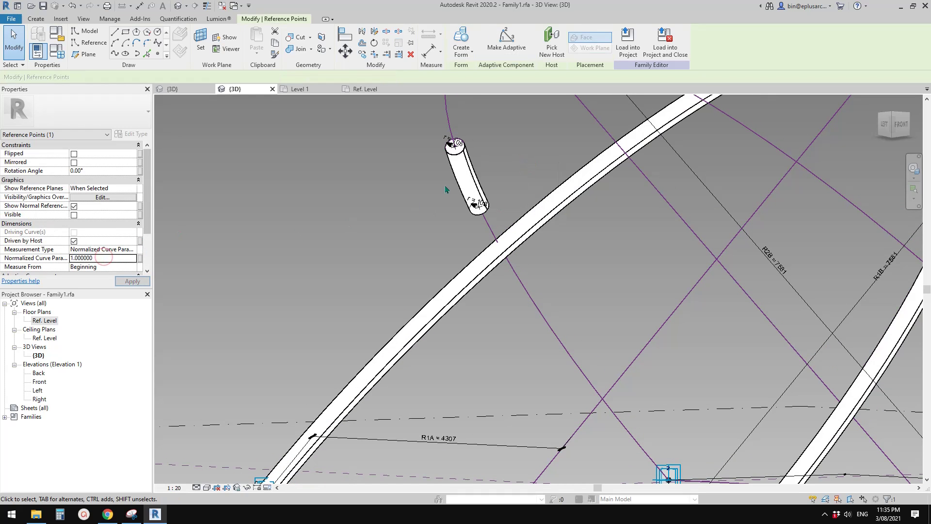
# - Set the normalized curve parameter of the W2 tube's lower profile point to 1
pyautogui.moveTo(427, 120); pyautogui.dragTo(458, 161)
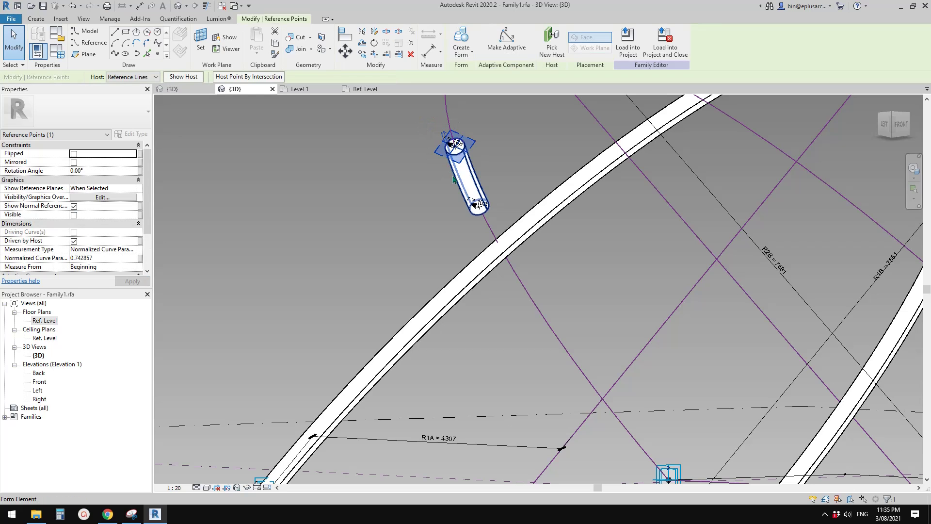
pyautogui.click(364, 165)
pyautogui.click(455, 145)
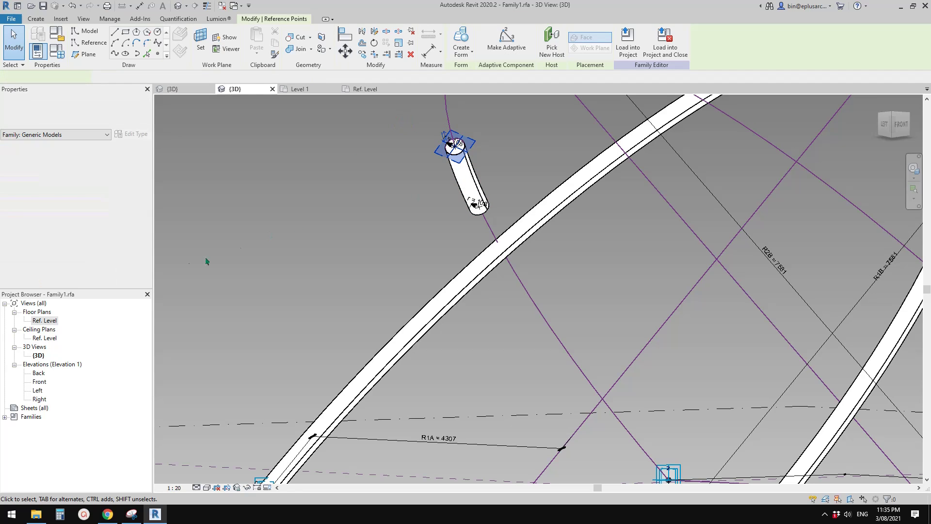
pyautogui.click(444, 194)
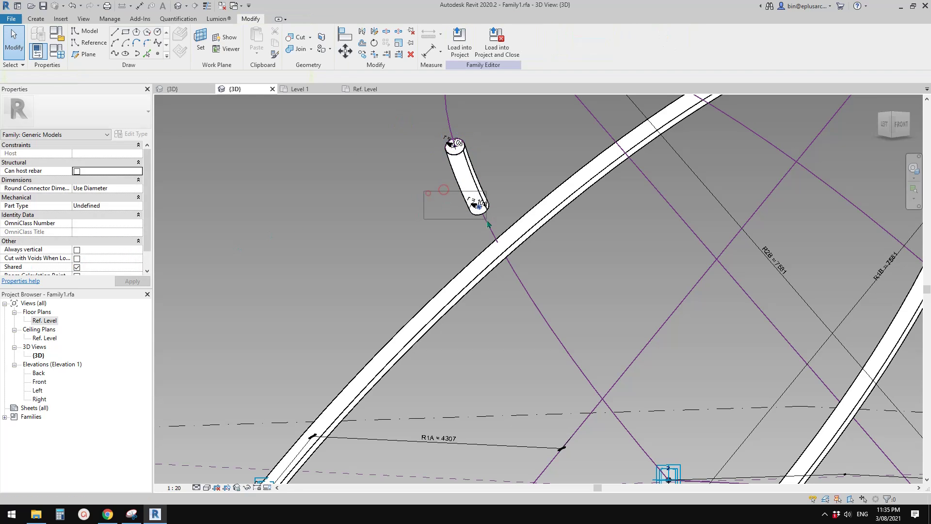
pyautogui.moveTo(485, 225); pyautogui.dragTo(485, 224)
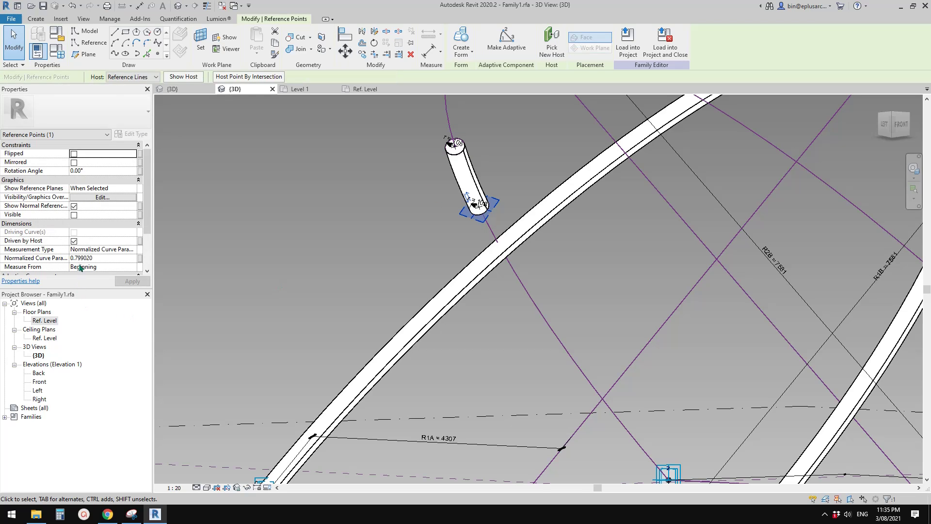
pyautogui.click(100, 258)
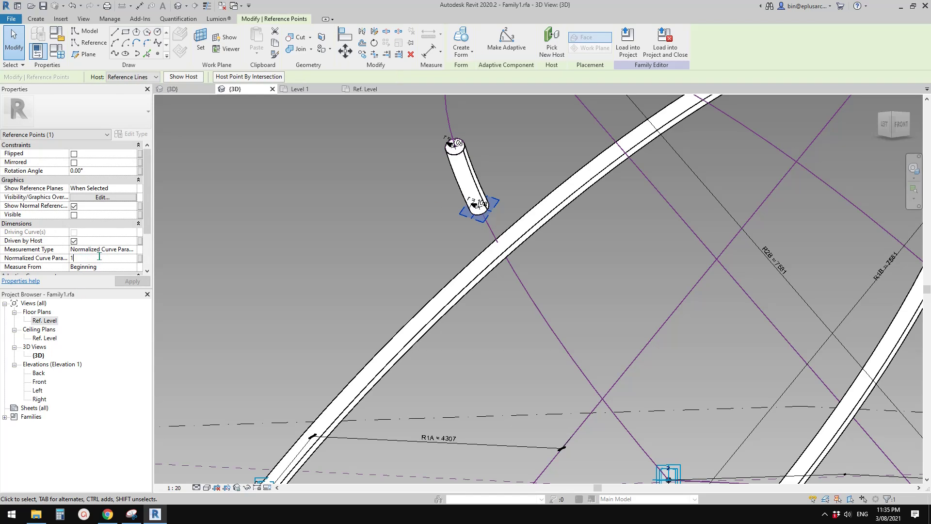
pyautogui.click(132, 282)
# - Set the normalized curve parameter of the W2 tube's upper profile point to 0 and clear the selection
pyautogui.moveTo(398, 117); pyautogui.dragTo(460, 167)
pyautogui.click(110, 258)
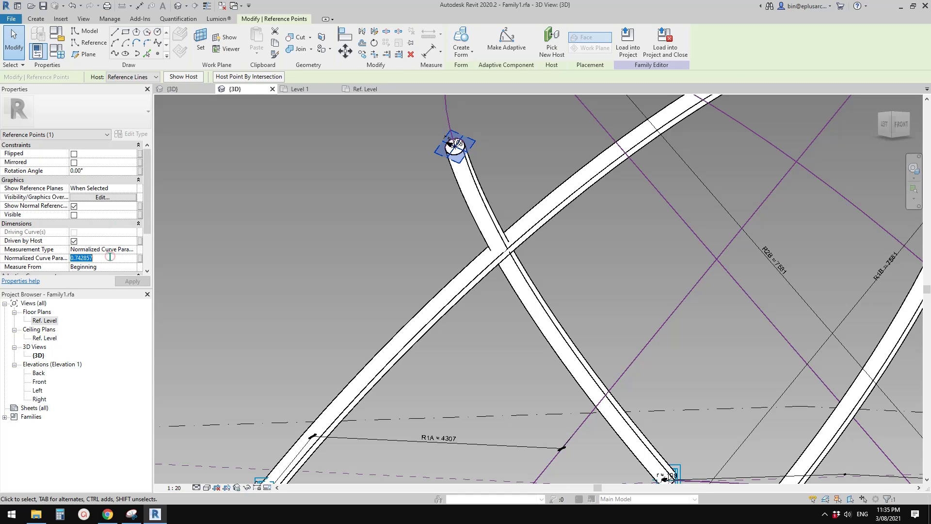
pyautogui.scroll(-5, 387, 219)
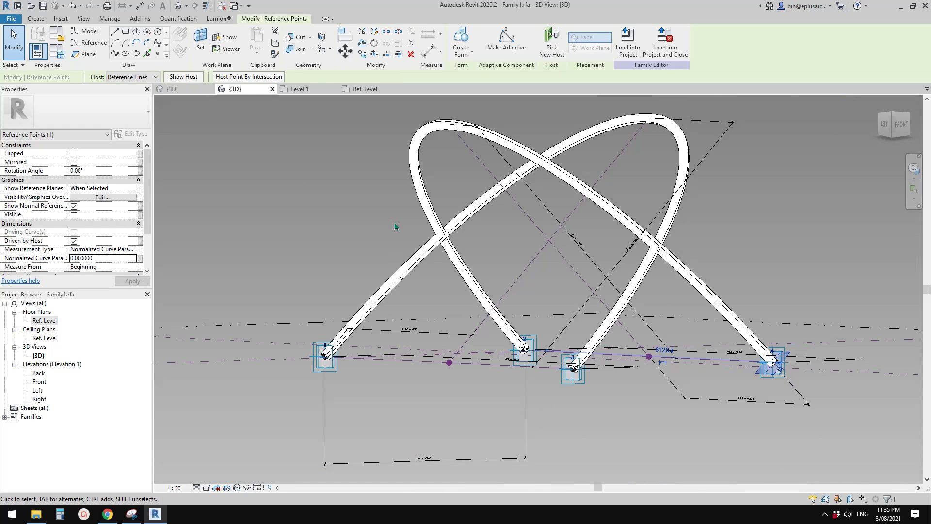
pyautogui.click(502, 249)
pyautogui.keyDown('shift'); pyautogui.moveTo(502, 249); pyautogui.dragTo(412, 275, button='middle'); pyautogui.keyUp('shift')
pyautogui.moveTo(515, 328)
pyautogui.keyDown('shift'); pyautogui.mouseDown(button='middle')
pyautogui.moveTo(572, 316)
pyautogui.moveTo(489, 230)
pyautogui.moveTo(408, 246)
pyautogui.moveTo(527, 333)
pyautogui.mouseUp(button='middle'); pyautogui.keyUp('shift')
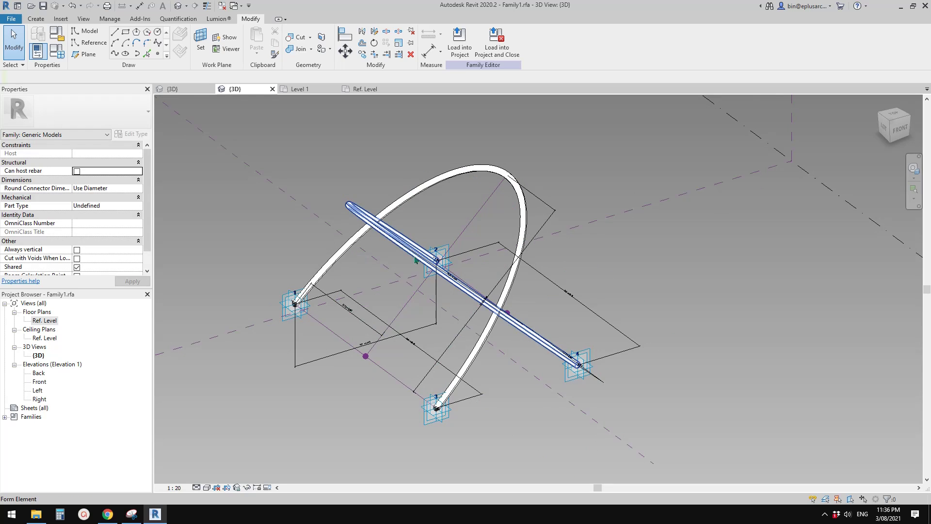
# - Load the updated crossing-arch family into the 20210729 Adaptive Family for Organic Structure file
pyautogui.keyDown('shift'); pyautogui.moveTo(448, 289); pyautogui.dragTo(435, 196, button='middle'); pyautogui.keyUp('shift')
pyautogui.scroll(1, 445, 272)
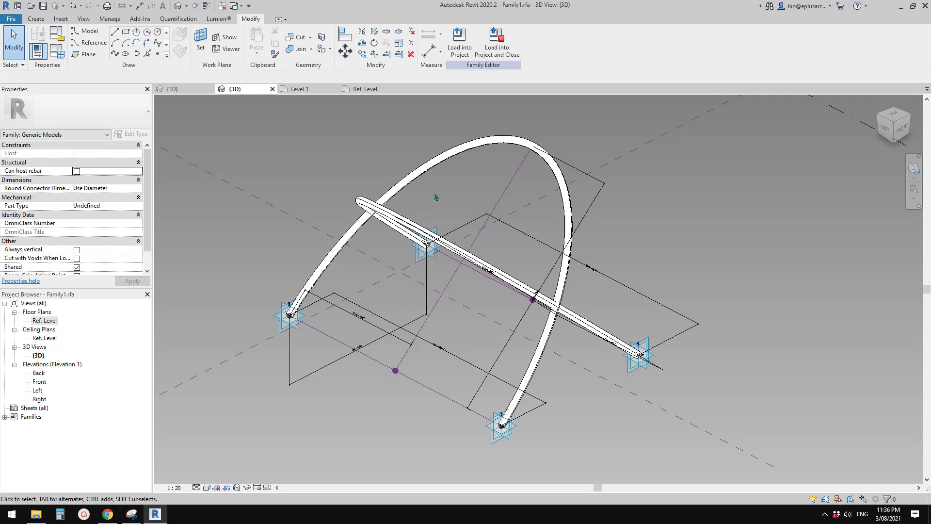
pyautogui.click(456, 43)
pyautogui.click(446, 226)
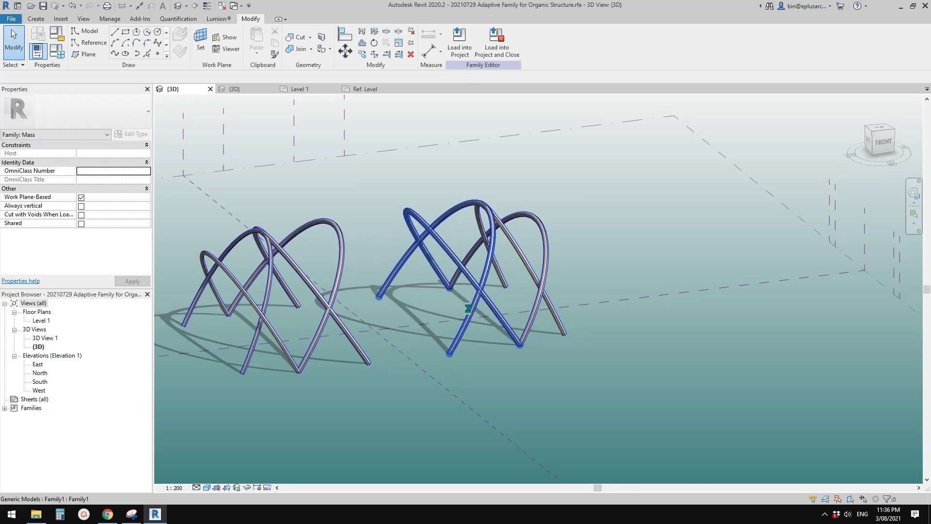
pyautogui.moveTo(468, 309)
pyautogui.keyDown('shift'); pyautogui.mouseDown(button='middle')
pyautogui.moveTo(410, 243)
pyautogui.moveTo(432, 332)
pyautogui.moveTo(453, 312)
pyautogui.moveTo(427, 287)
pyautogui.moveTo(384, 304)
pyautogui.mouseUp(button='middle'); pyautogui.keyUp('shift')
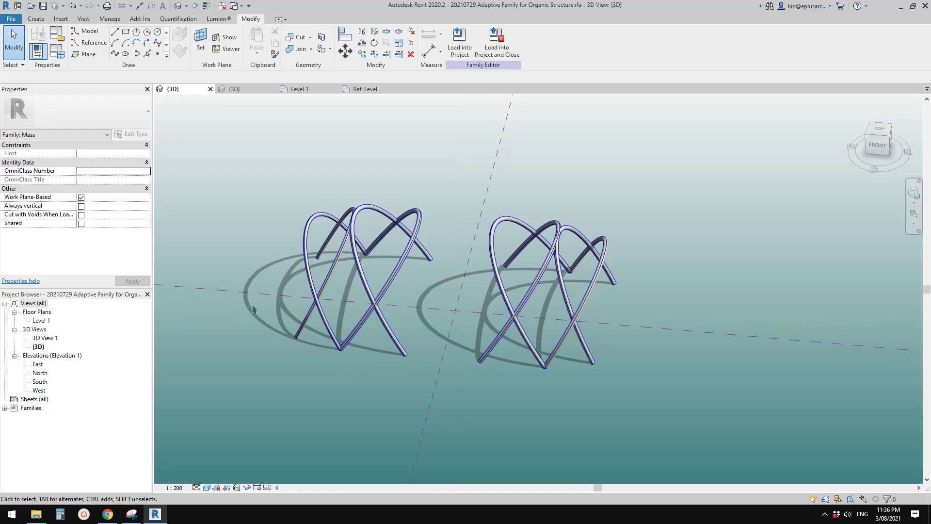
# - Open the Level 1 floor plan and temporarily hide the two arch instances on either side of the central gap
pyautogui.doubleClick(41, 320)
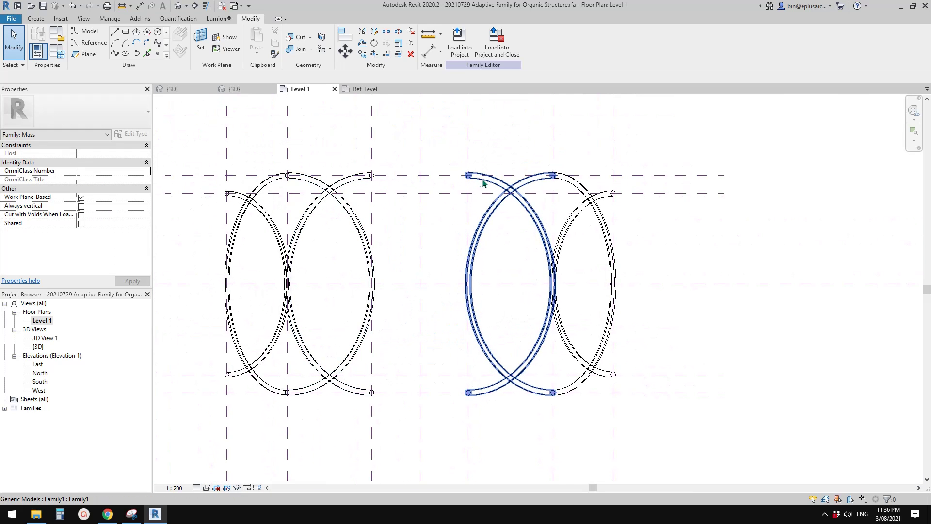
pyautogui.click(496, 184)
pyautogui.press('h')
pyautogui.press('h')
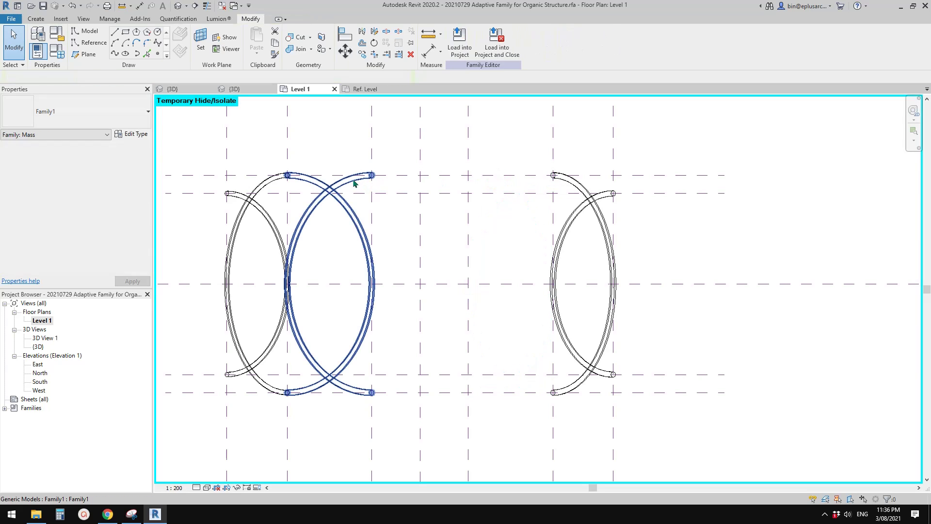
pyautogui.click(354, 183)
pyautogui.press('h')
pyautogui.press('h')
# - Place a Family1 component in the central bay, setting its four adaptive points on the outer reference plane intersections, upper pair first, each from left to right
pyautogui.click(35, 20)
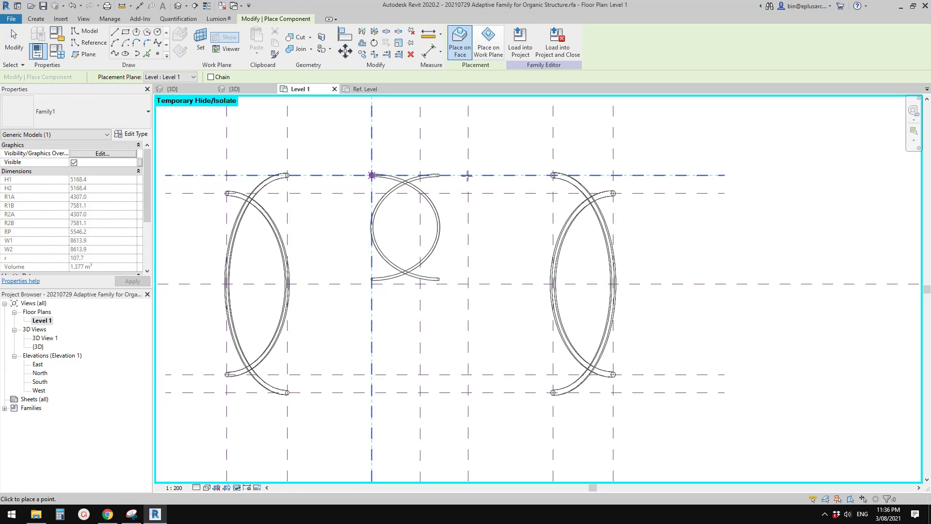
pyautogui.click(372, 175)
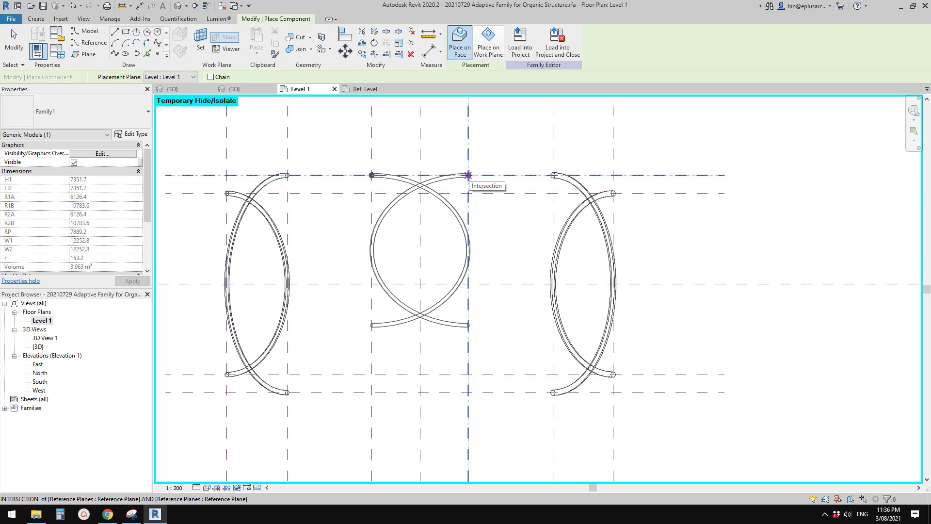
pyautogui.click(468, 175)
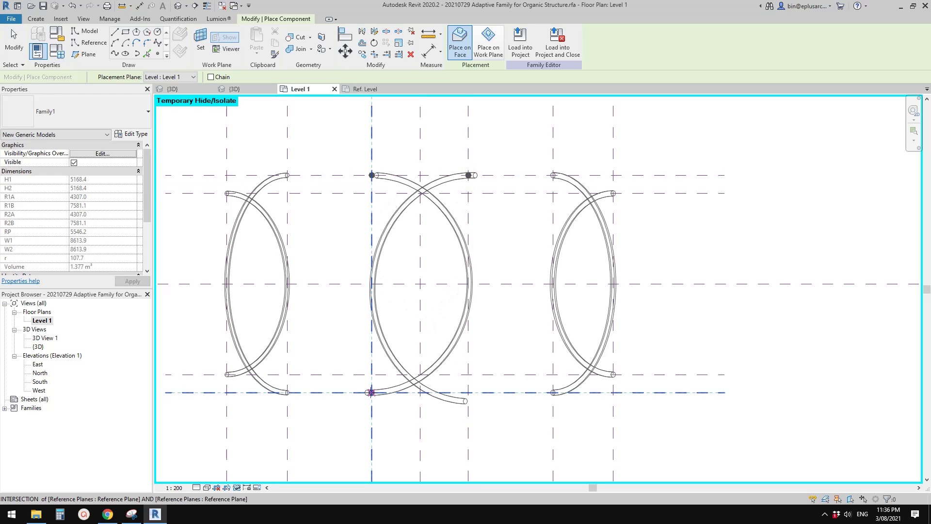
pyautogui.click(372, 392)
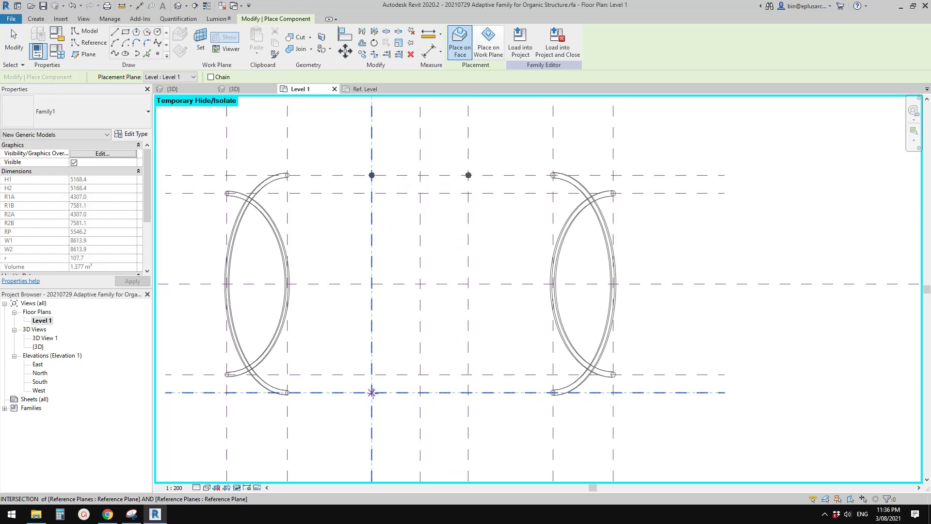
pyautogui.click(468, 393)
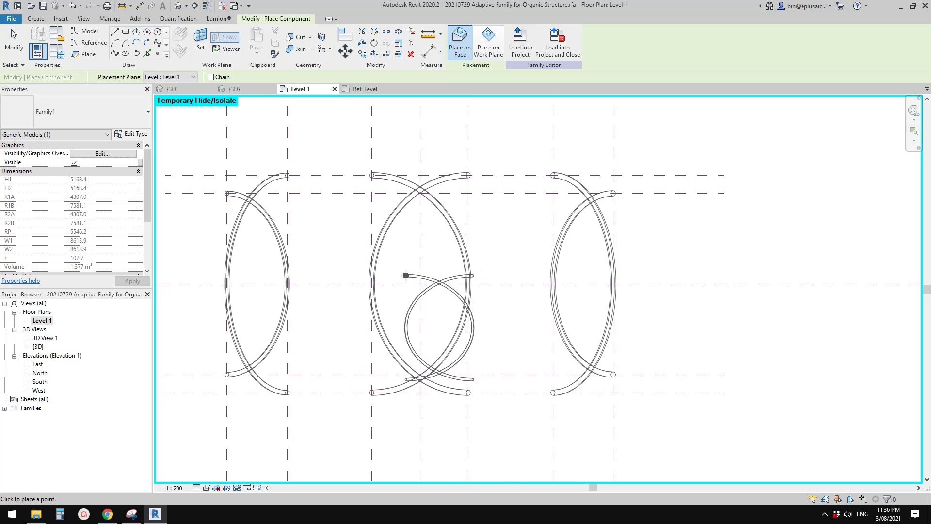
pyautogui.press('Escape')
# - Reset the temporary hide/isolate in the Level 1 plan to restore the hidden arches
pyautogui.scroll(-1, 334, 261)
pyautogui.press('h')
pyautogui.press('r')
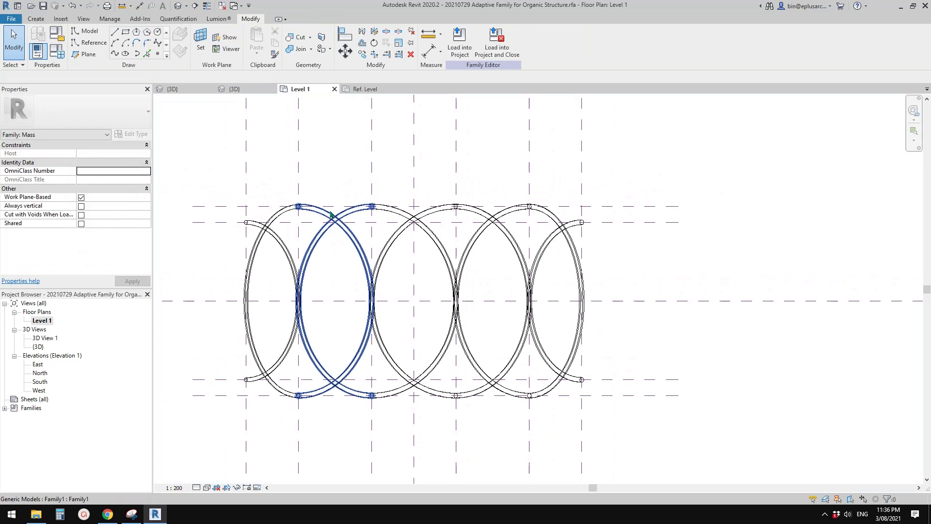
# - Enable Flip on the downward-facing arch instance in the central bay, working in the 3D view, and deselect it
pyautogui.click(177, 6)
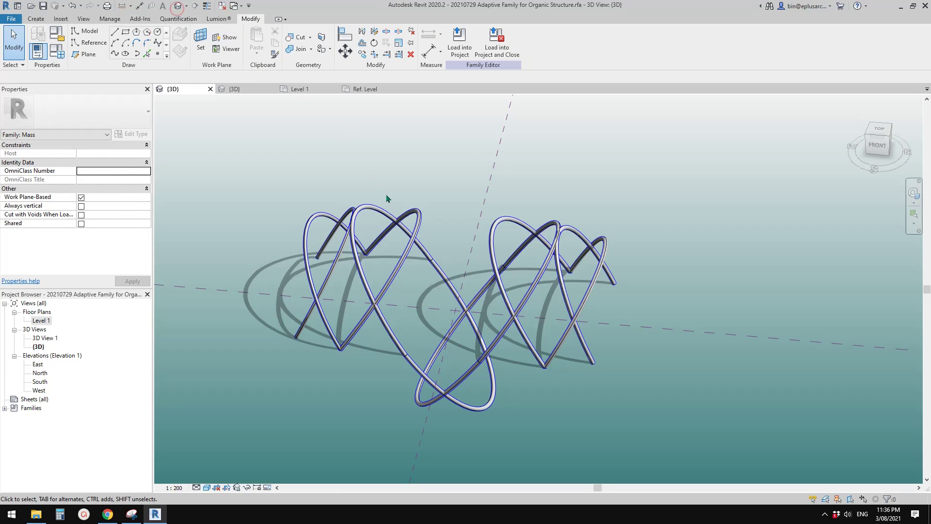
pyautogui.keyDown('shift'); pyautogui.moveTo(388, 201); pyautogui.dragTo(496, 257, button='middle'); pyautogui.keyUp('shift')
pyautogui.click(497, 257)
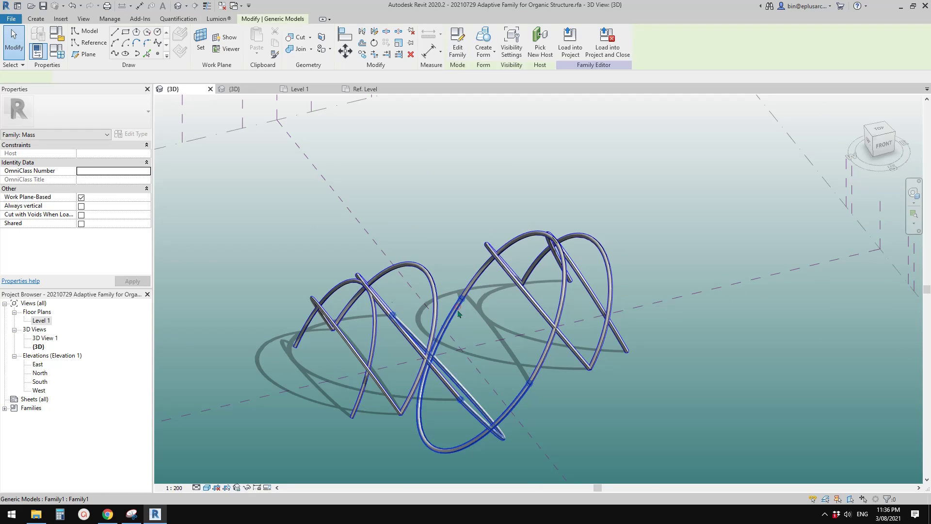
pyautogui.scroll(-3, 93, 252)
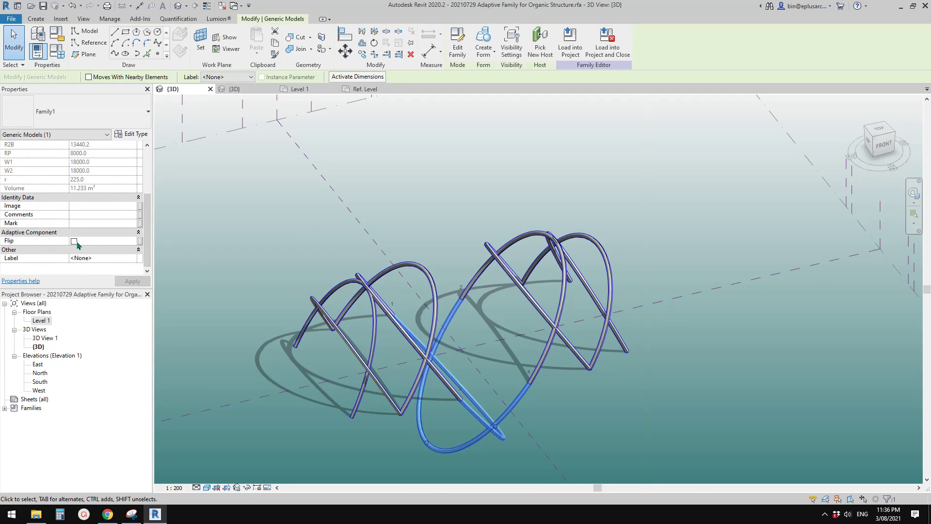
pyautogui.click(74, 241)
pyautogui.keyDown('shift'); pyautogui.moveTo(521, 245); pyautogui.dragTo(493, 216, button='middle'); pyautogui.keyUp('shift')
pyautogui.click(493, 217)
pyautogui.keyDown('shift'); pyautogui.moveTo(571, 249); pyautogui.dragTo(458, 301, button='middle'); pyautogui.keyUp('shift')
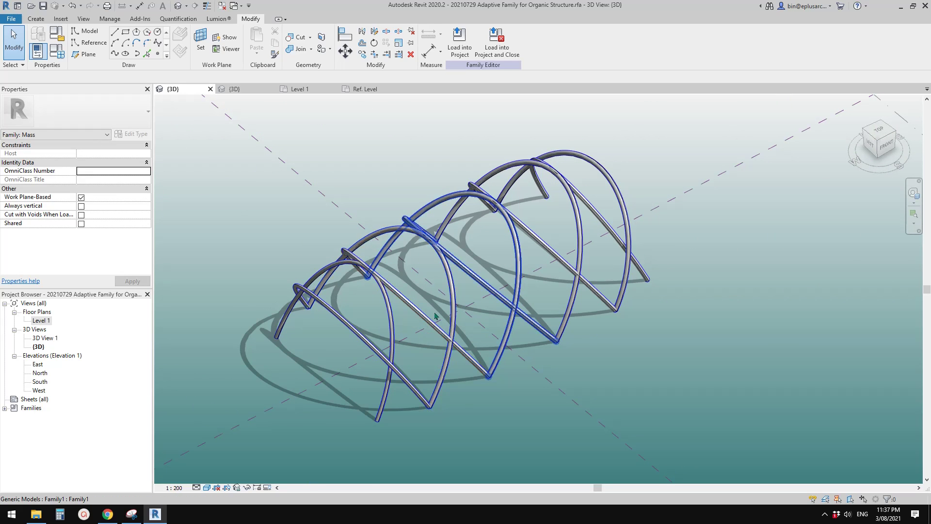
pyautogui.moveTo(522, 332)
pyautogui.keyDown('shift'); pyautogui.mouseDown(button='middle')
pyautogui.moveTo(501, 332)
pyautogui.moveTo(519, 336)
pyautogui.moveTo(509, 331)
pyautogui.mouseUp(button='middle'); pyautogui.keyUp('shift')
pyautogui.scroll(1, 508, 330)
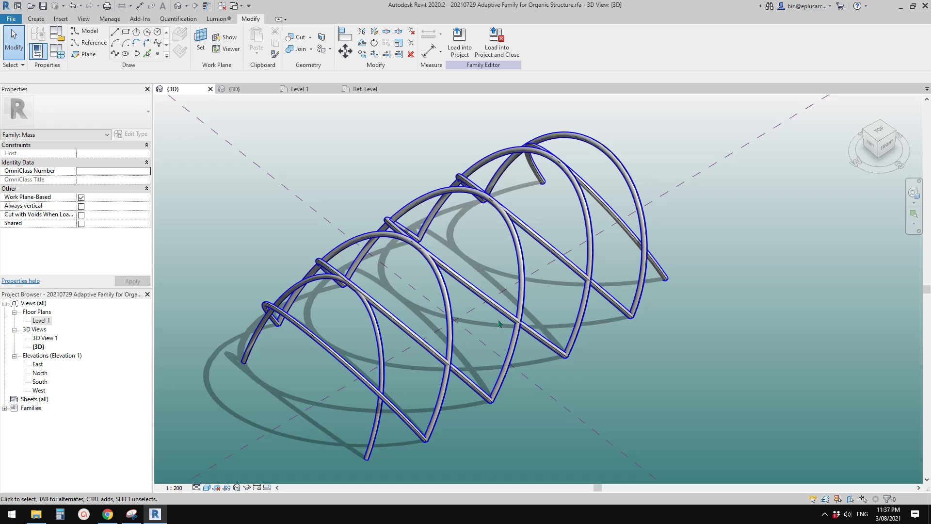
pyautogui.moveTo(499, 324); pyautogui.dragTo(495, 323, button='middle')
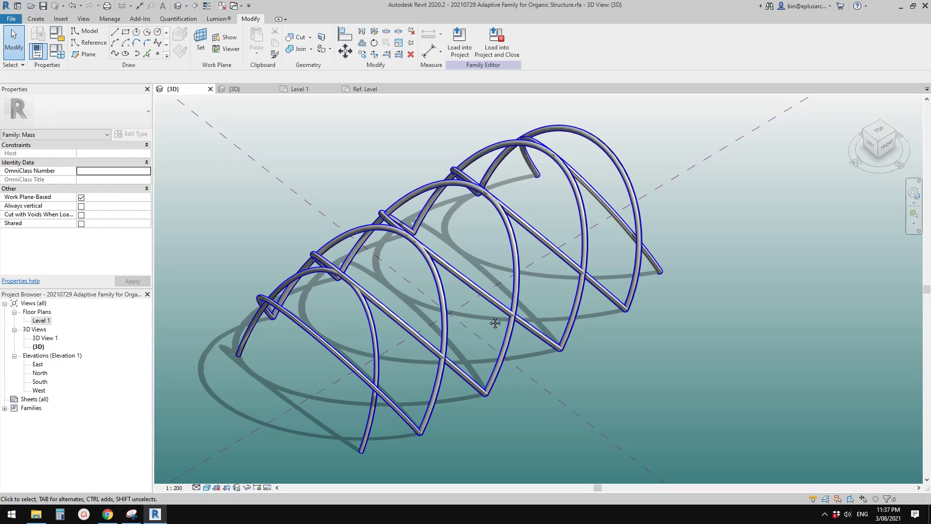